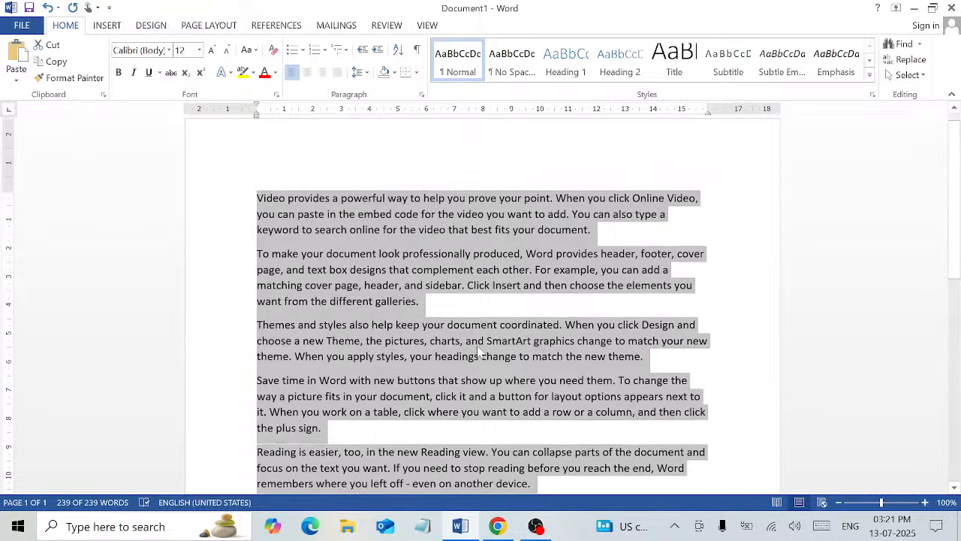
# Step: Select all the document text and enlarge it to 16 pt
pyautogui.click(401, 256)
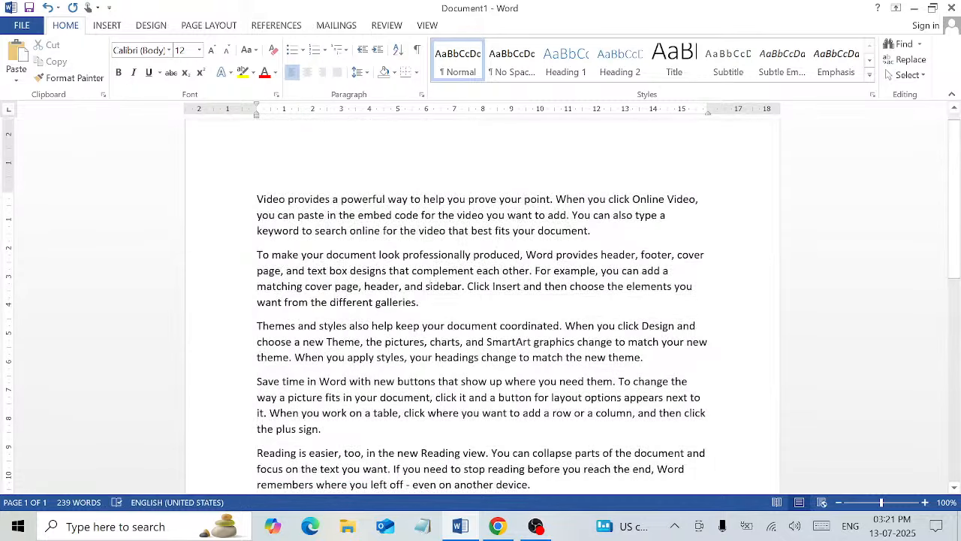
pyautogui.scroll(-2, 481, 305)
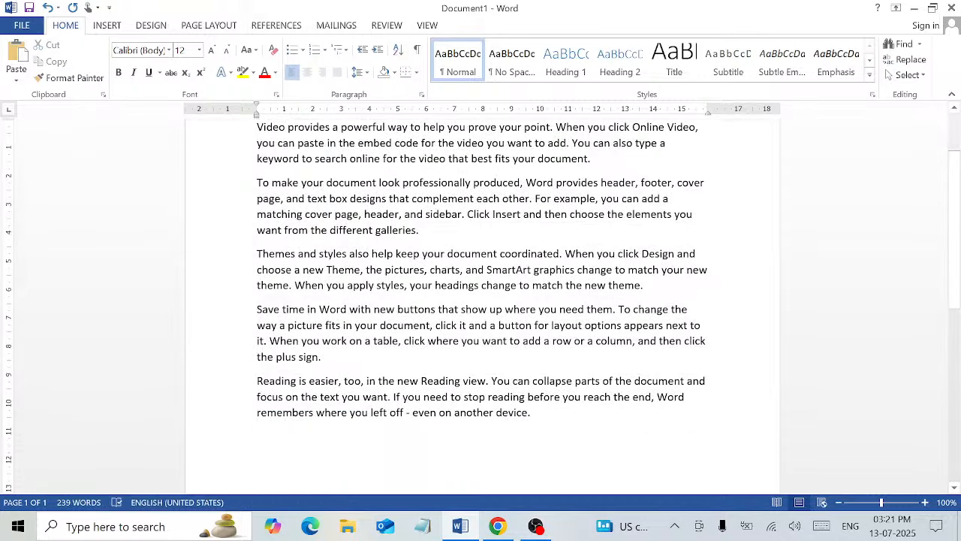
pyautogui.scroll(2, 419, 397)
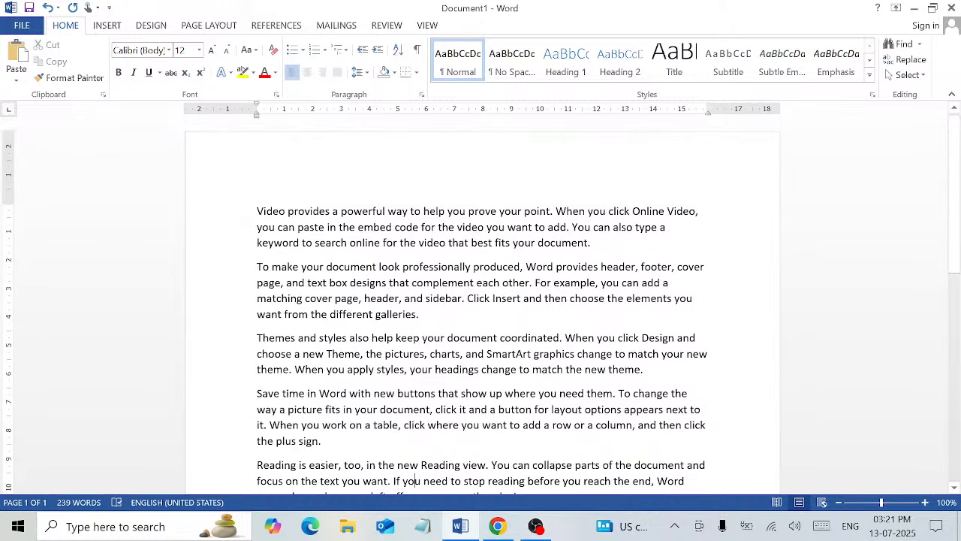
pyautogui.scroll(-4, 481, 315)
pyautogui.moveTo(534, 353); pyautogui.dragTo(161, 180)
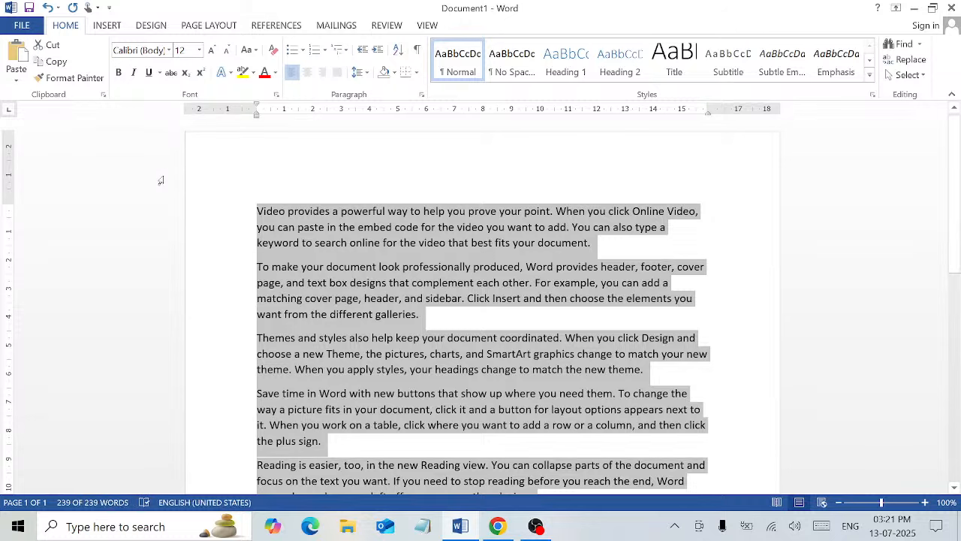
pyautogui.hotkey('ctrl', 'shift', '.')
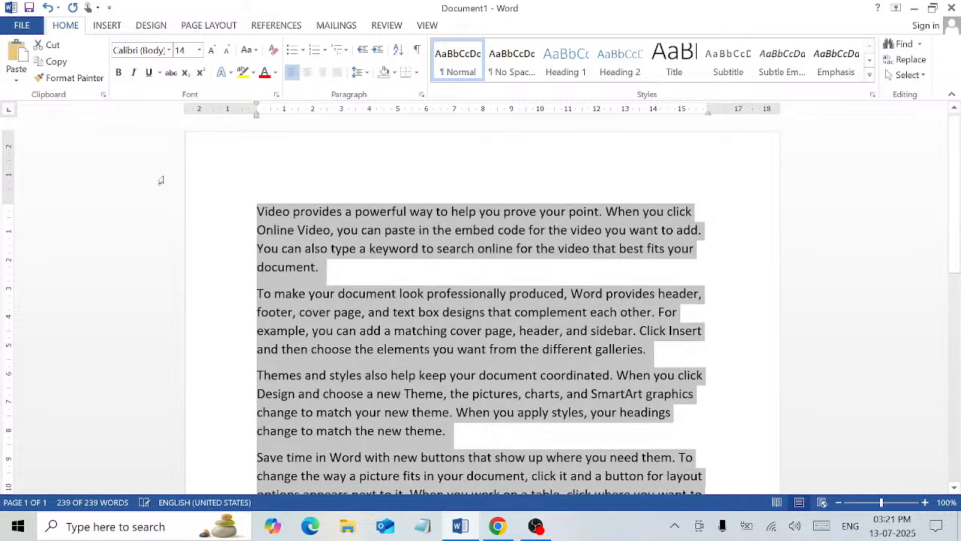
# Step: Replace the selected text with ten sample paragraphs generated by =rand(10)
pyautogui.write('=r')
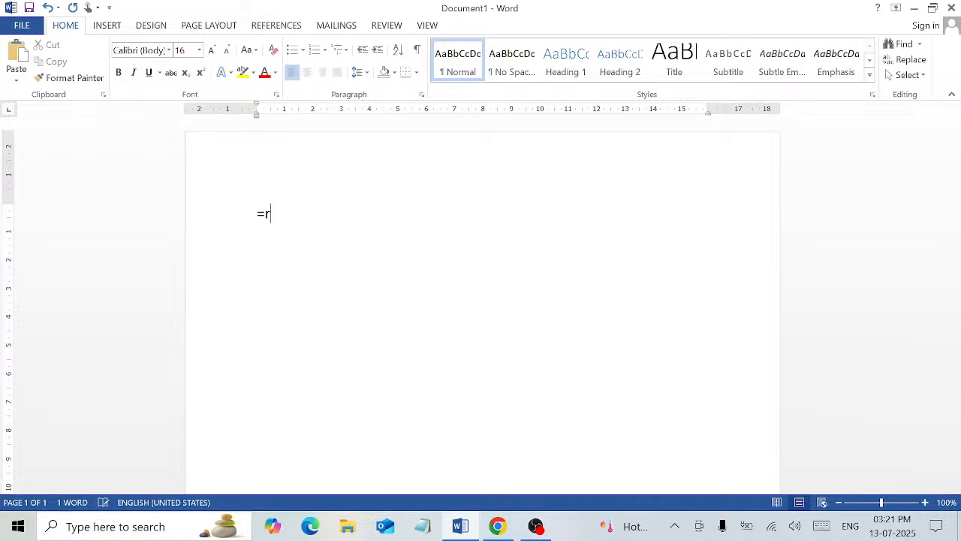
pyautogui.write('and(10)')
pyautogui.press('Return')
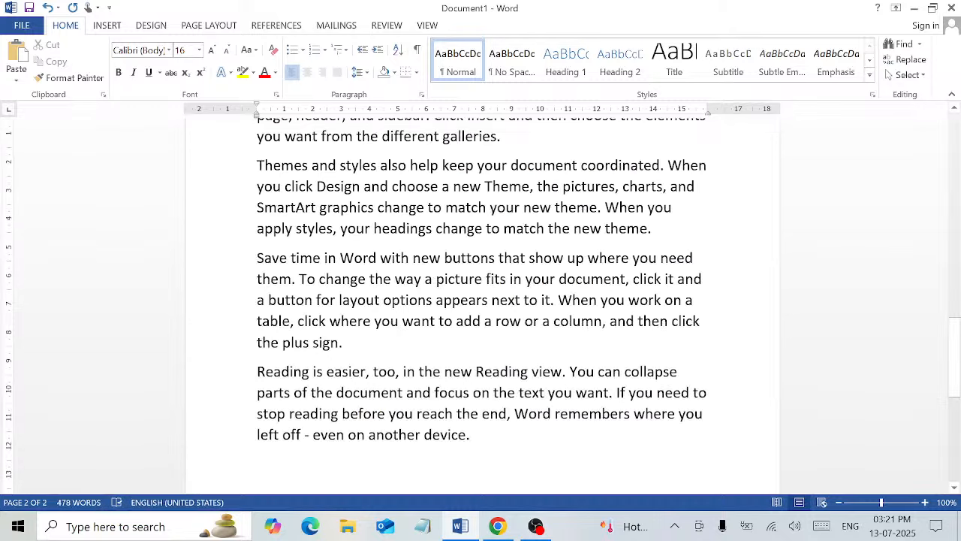
# Step: Check the document's word count statistics, including its paragraph count, and close them
pyautogui.click(78, 501)
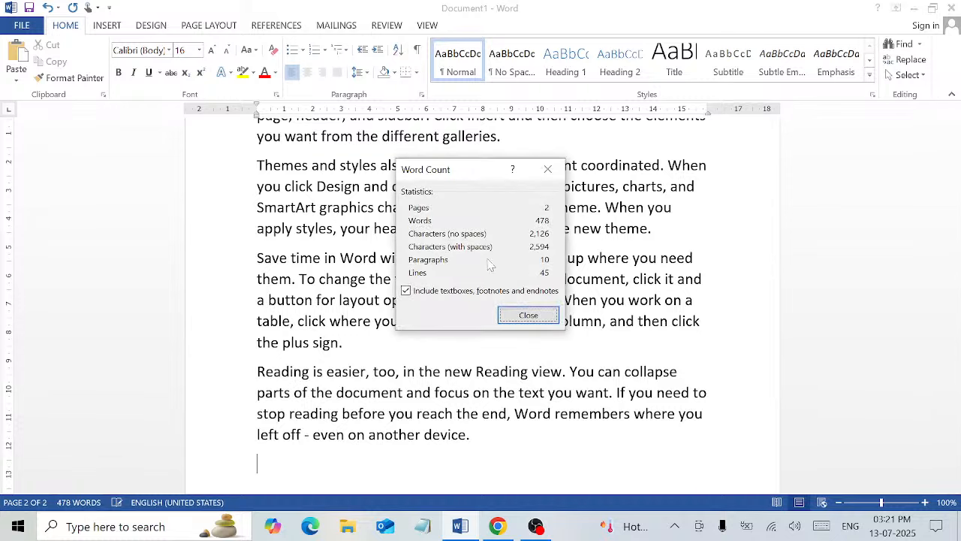
pyautogui.click(524, 315)
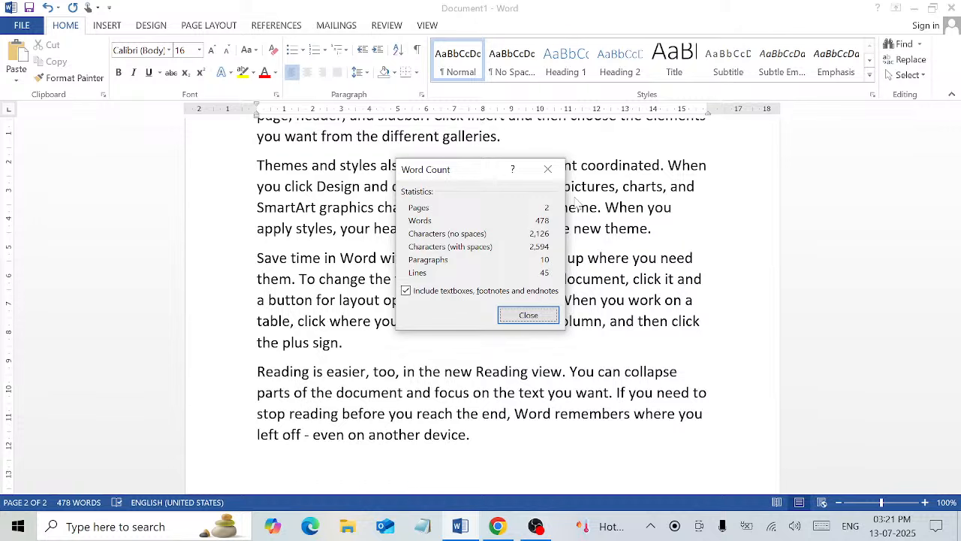
pyautogui.click(549, 170)
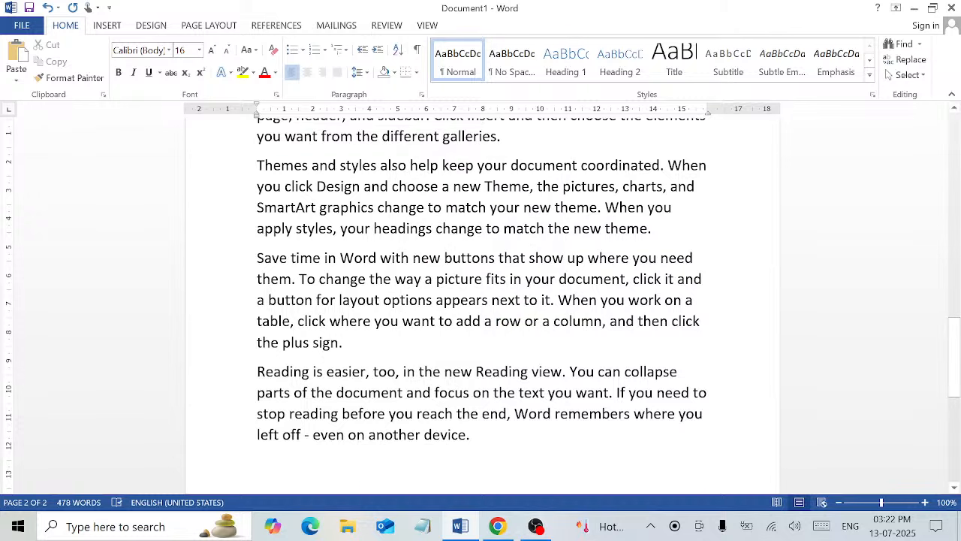
# Step: Insert a new line above the first paragraph at the start of the document and enter "CRT" on it
pyautogui.hotkey('ctrl', 'a')
pyautogui.scroll(2, 480, 301)
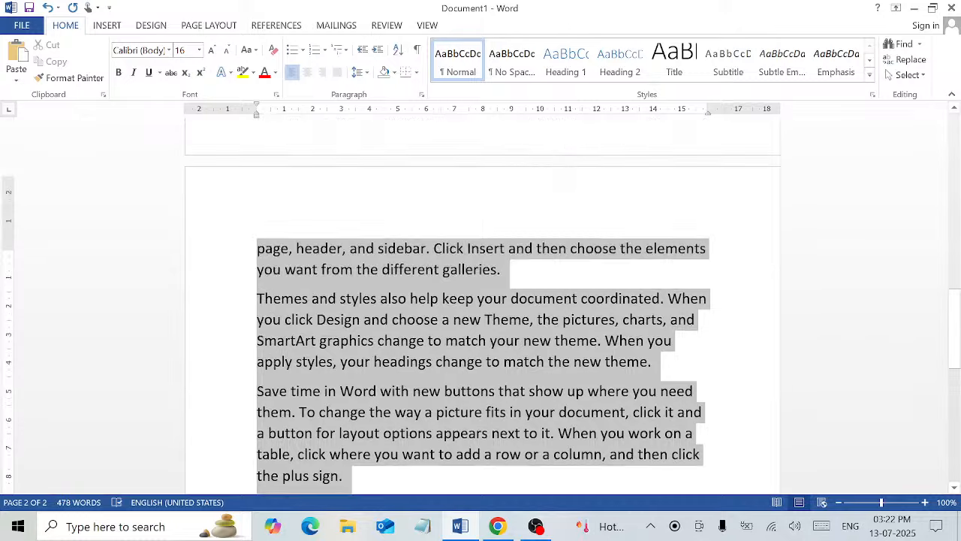
pyautogui.scroll(4, 329, 205)
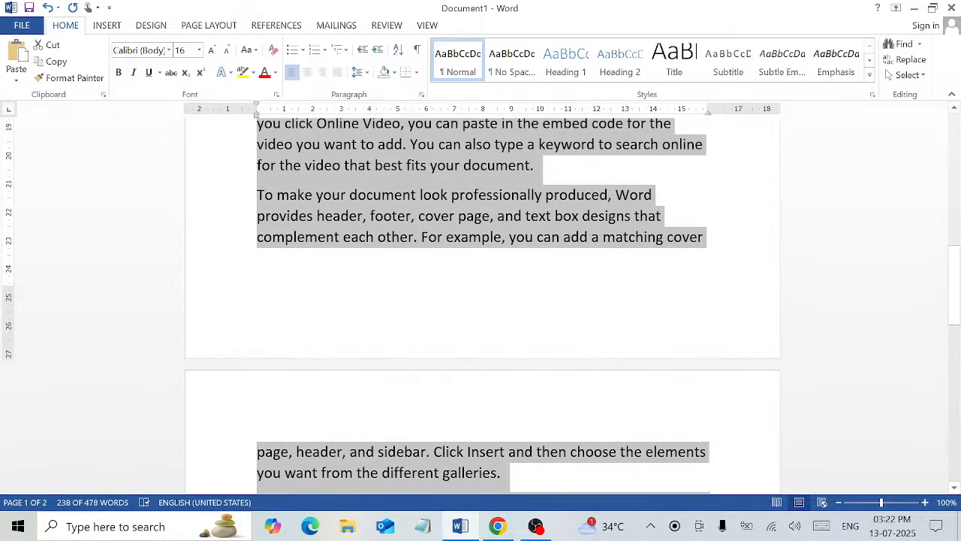
pyautogui.click(329, 204)
pyautogui.scroll(4, 328, 204)
pyautogui.scroll(6, 481, 300)
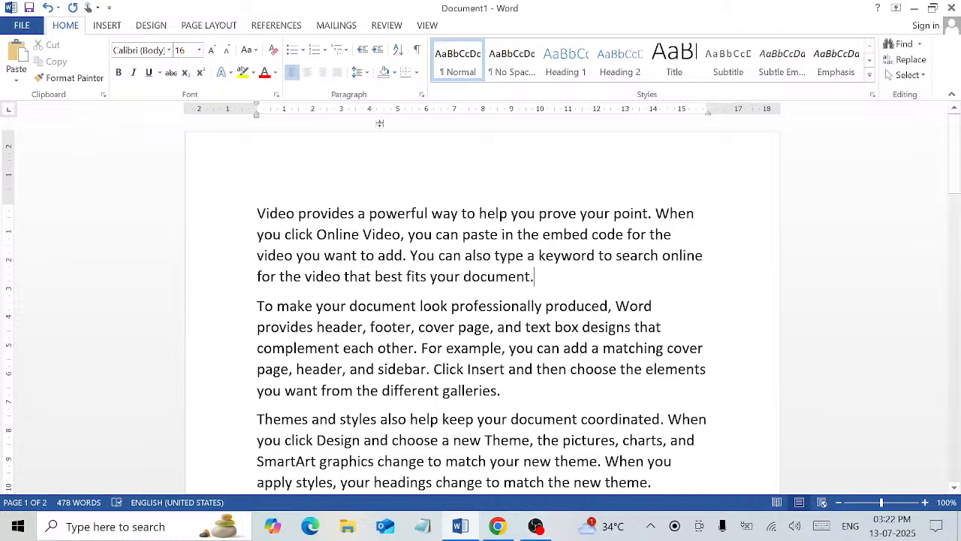
pyautogui.click(258, 213)
pyautogui.press('Return')
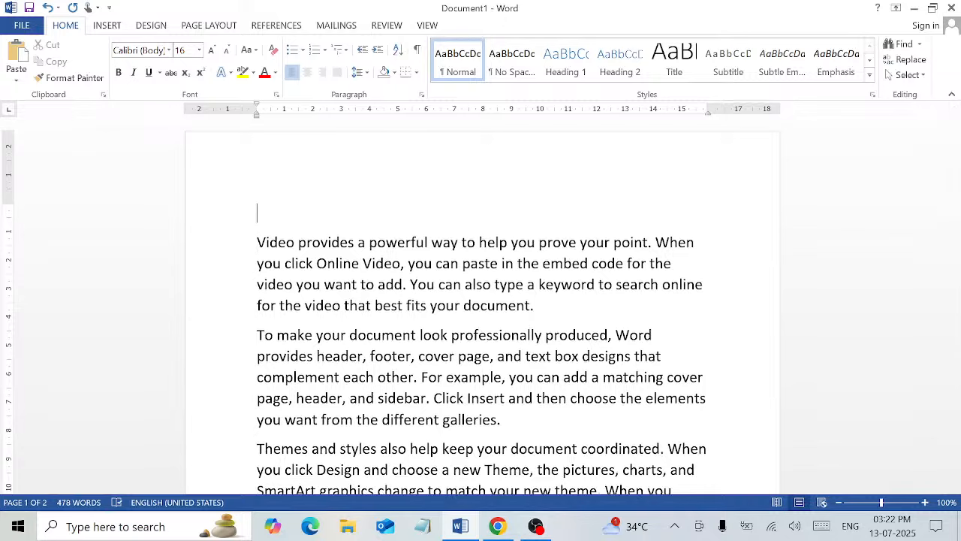
pyautogui.write('CRT')
# Step: Enlarge the text of the whole document to 24 pt
pyautogui.hotkey('ctrl', 'a')
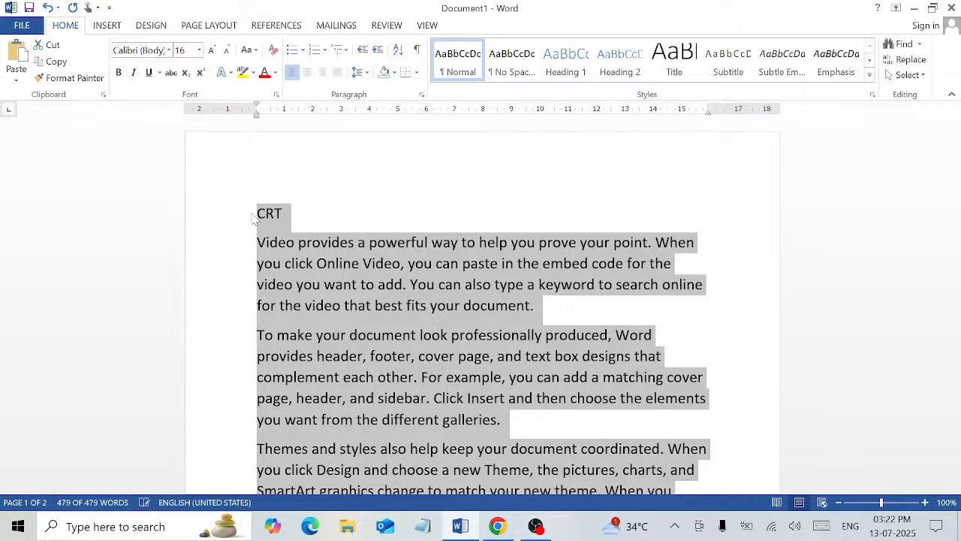
pyautogui.hotkey('ctrl', 'shift', '.')
pyautogui.hotkey('ctrl', 'shift', '.')
pyautogui.hotkey('ctrl', 'shift', '.')
pyautogui.hotkey('ctrl', 'shift', '.')
# Step: Return to the first line of the document and extend it to read "CRT+A"
pyautogui.hotkey('ctrl', 'End')
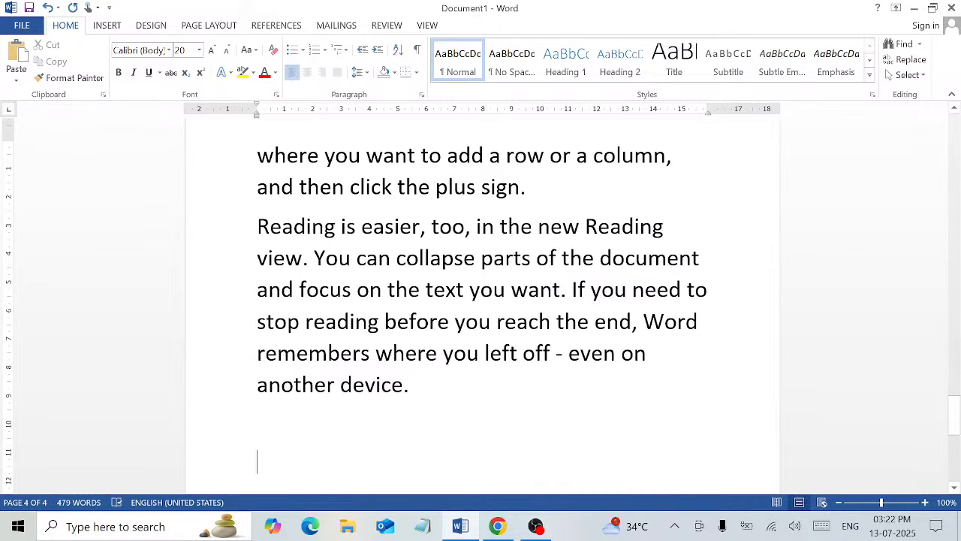
pyautogui.press('Up')
pyautogui.press('Up')
pyautogui.press('Up')
pyautogui.press('Up')
pyautogui.press('Up')
pyautogui.press('Up')
pyautogui.press('Up')
pyautogui.press('Up')
pyautogui.press('Up')
pyautogui.press('Up')
pyautogui.press('Up')
pyautogui.press('Up')
pyautogui.press('Up')
pyautogui.press('Up')
pyautogui.press('Up')
pyautogui.press('Up')
pyautogui.press('Up')
pyautogui.press('Up')
pyautogui.press('Up')
pyautogui.press('Up')
pyautogui.press('Up')
pyautogui.press('Up')
pyautogui.press('Up')
pyautogui.press('Up')
pyautogui.press('Up')
pyautogui.press('Up')
pyautogui.press('Up')
pyautogui.press('Up')
pyautogui.press('Up')
pyautogui.press('Up')
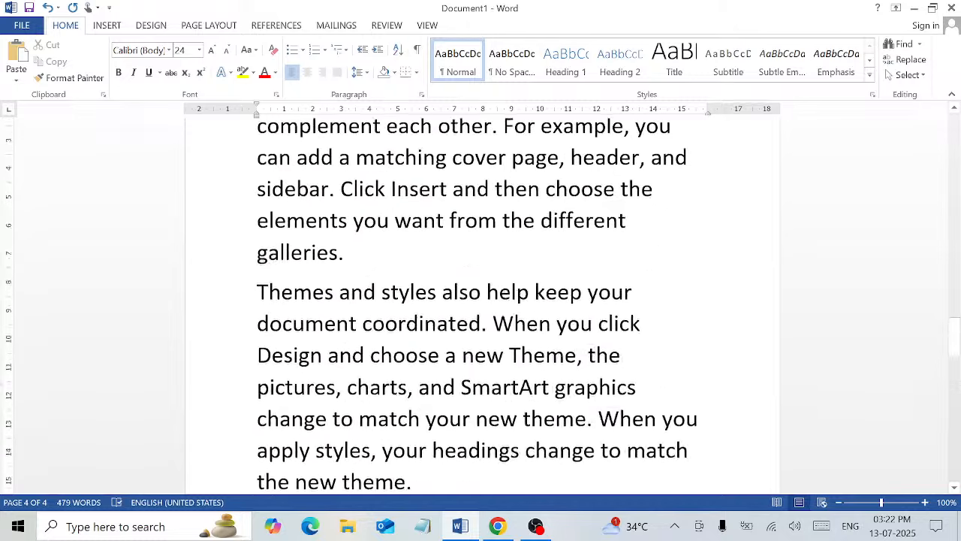
pyautogui.press('Up')
pyautogui.press('Up')
pyautogui.press('Up')
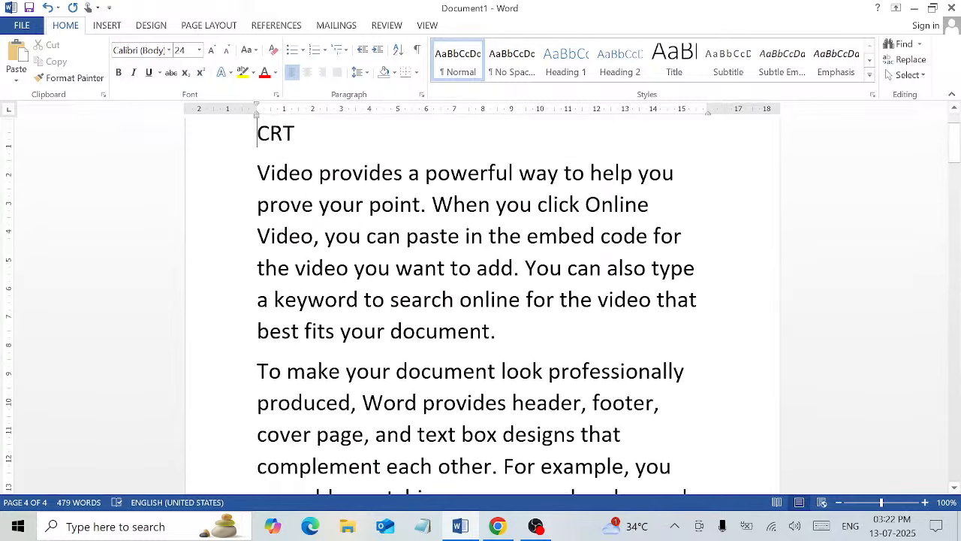
pyautogui.press('Right')
pyautogui.press('Right')
pyautogui.press('Right')
pyautogui.press('Up')
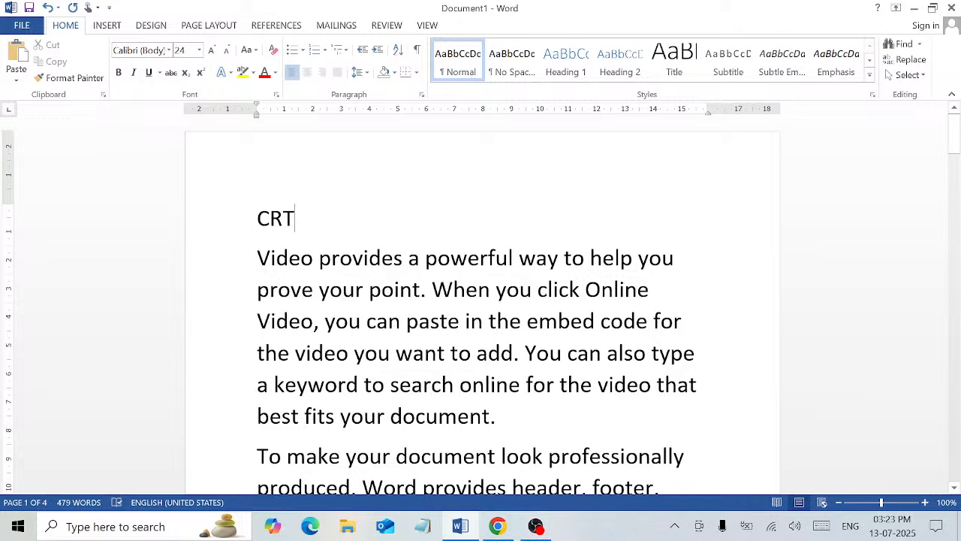
pyautogui.write('+A')
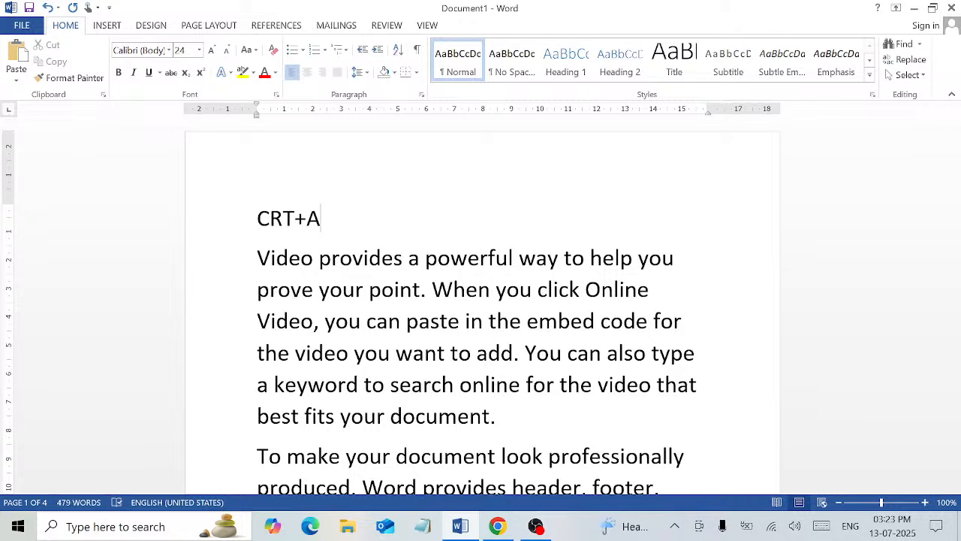
# Step: Select the entire document, clear the selection, and select everything again to demonstrate Select All
pyautogui.hotkey('ctrl', 'a')
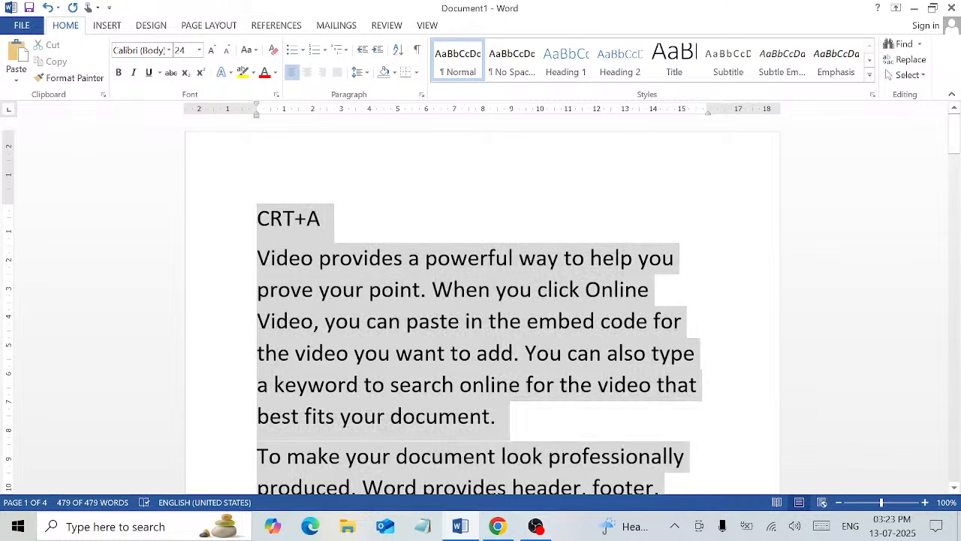
pyautogui.click(278, 347)
pyautogui.hotkey('ctrl', 'a')
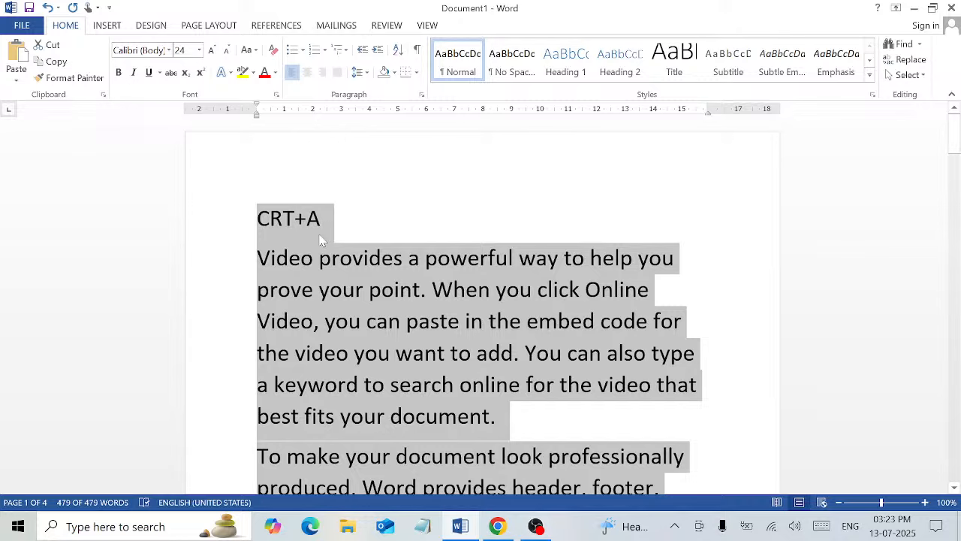
# Step: Add the description "(Select All)" after CRT+A on the first line
pyautogui.click(346, 220)
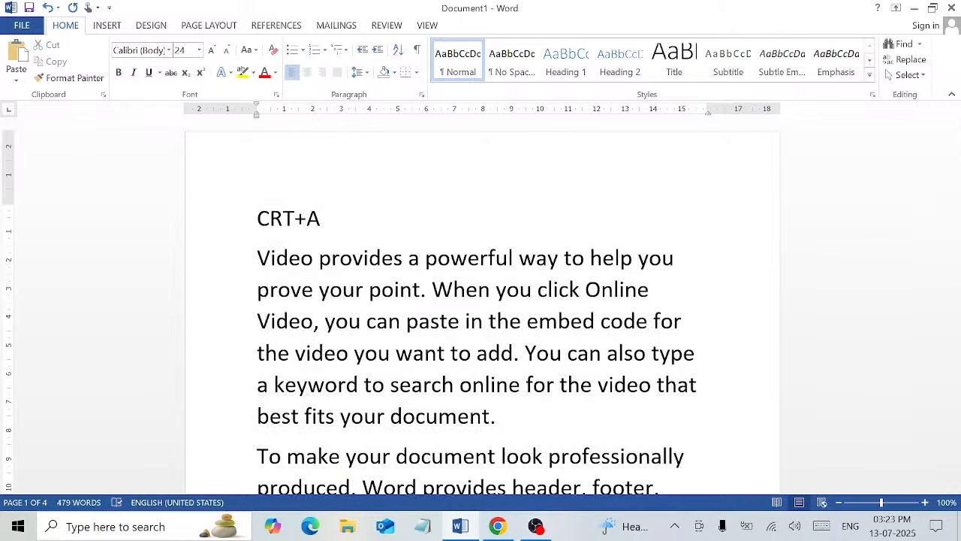
pyautogui.write('(Selct')
pyautogui.press('BackSpace')
pyautogui.press('BackSpace')
pyautogui.write('ect ')
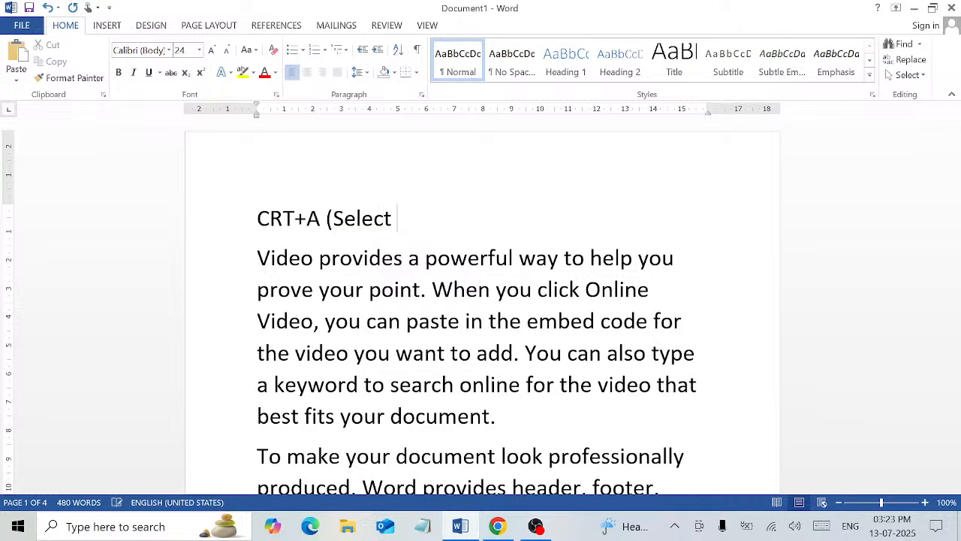
pyautogui.write('All)')
# Step: Highlight the CRT+A line, select the whole document from within the first paragraph, and clear the selection
pyautogui.moveTo(431, 218); pyautogui.dragTo(258, 218)
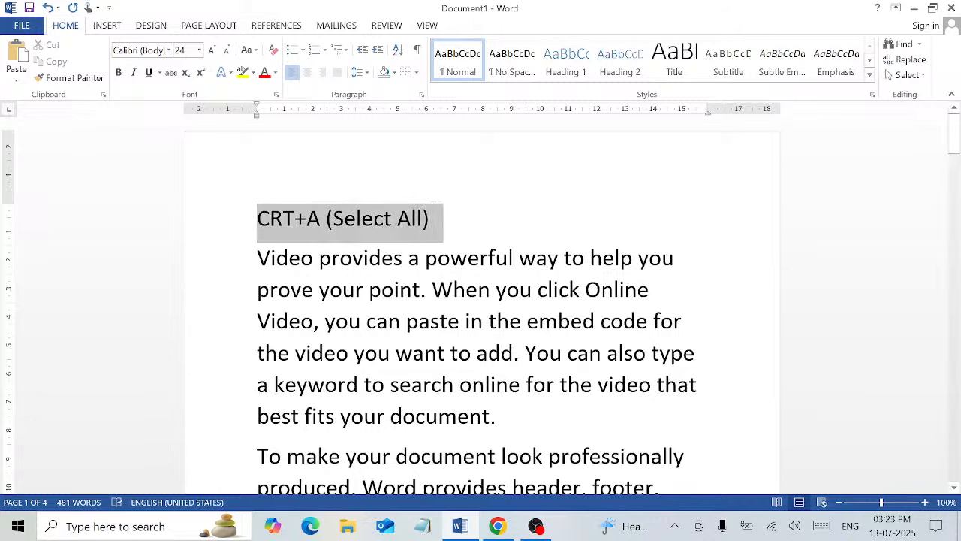
pyautogui.click(301, 322)
pyautogui.hotkey('ctrl', 'a')
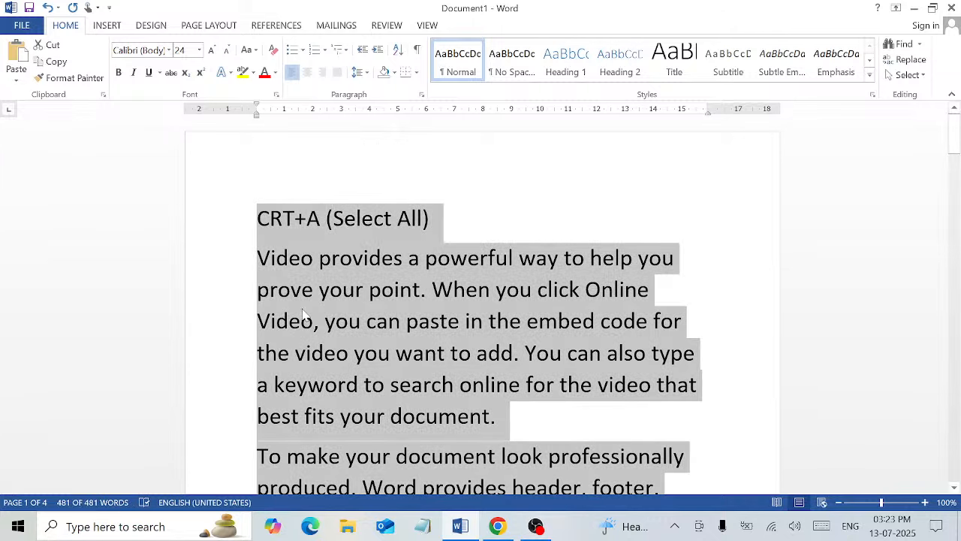
pyautogui.click(490, 224)
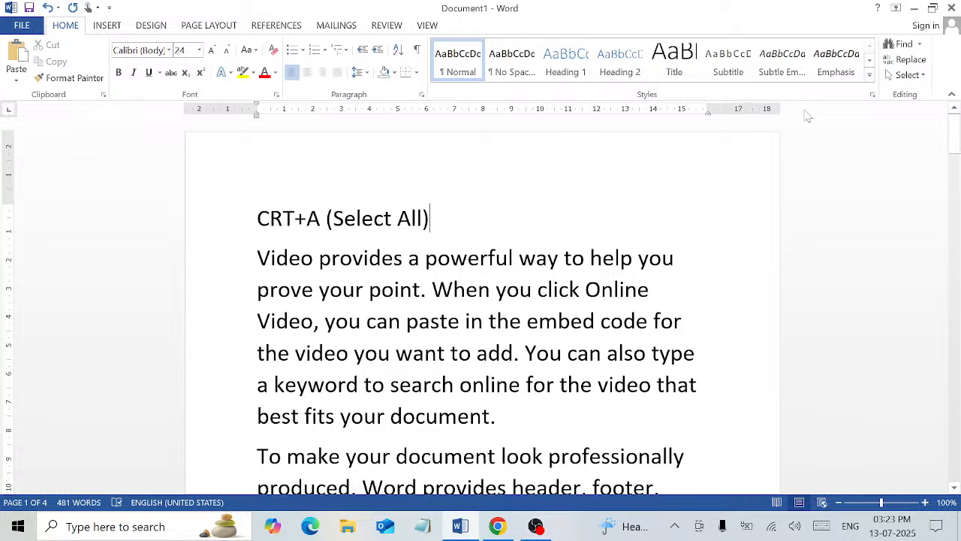
# Step: Use the Select All command on the document and look through the pages to check the selection's extent
pyautogui.click(910, 76)
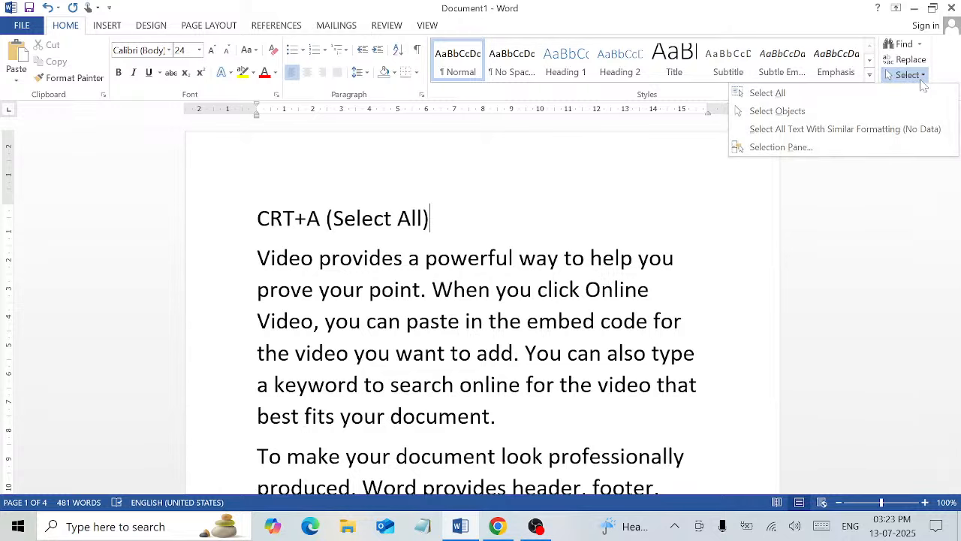
pyautogui.click(828, 96)
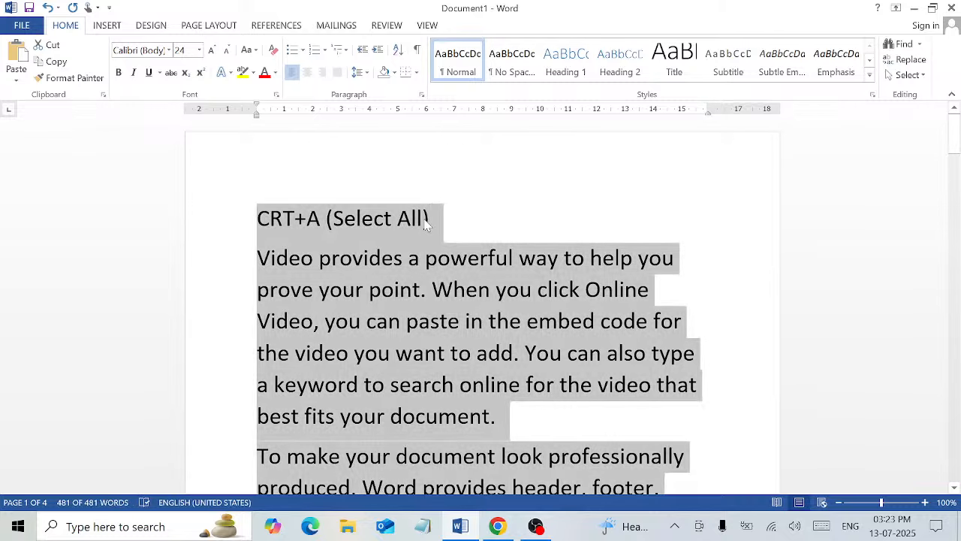
pyautogui.scroll(-7, 506, 353)
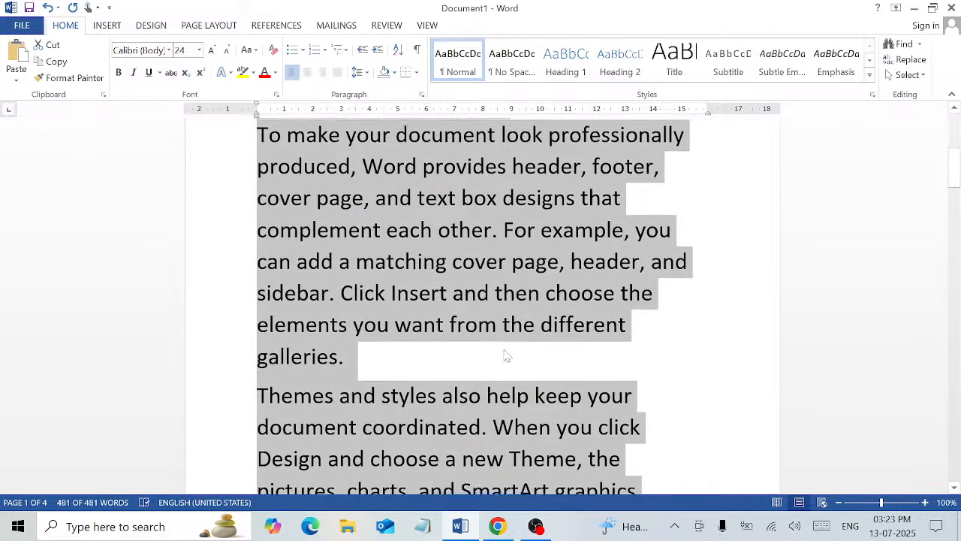
pyautogui.scroll(-5, 484, 385)
pyautogui.scroll(8, 479, 372)
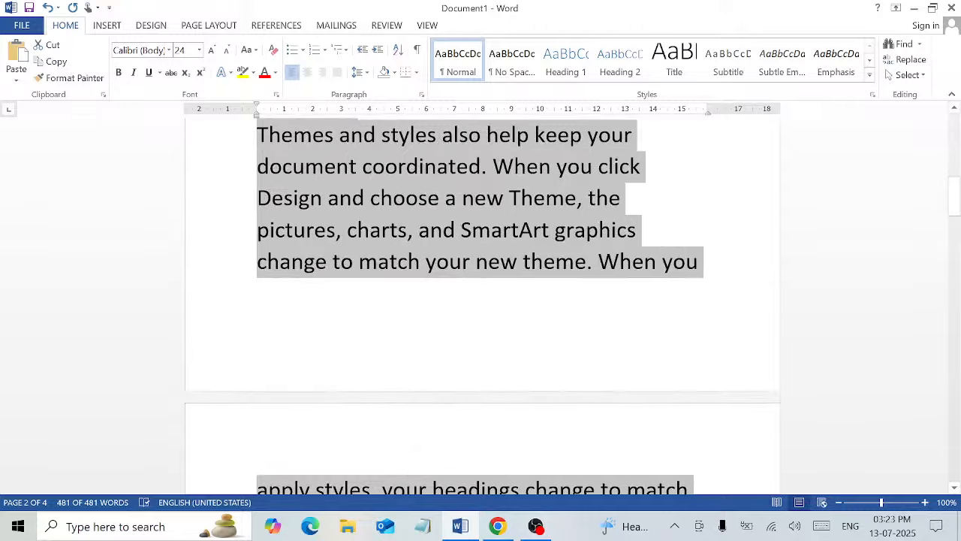
pyautogui.scroll(3, 476, 366)
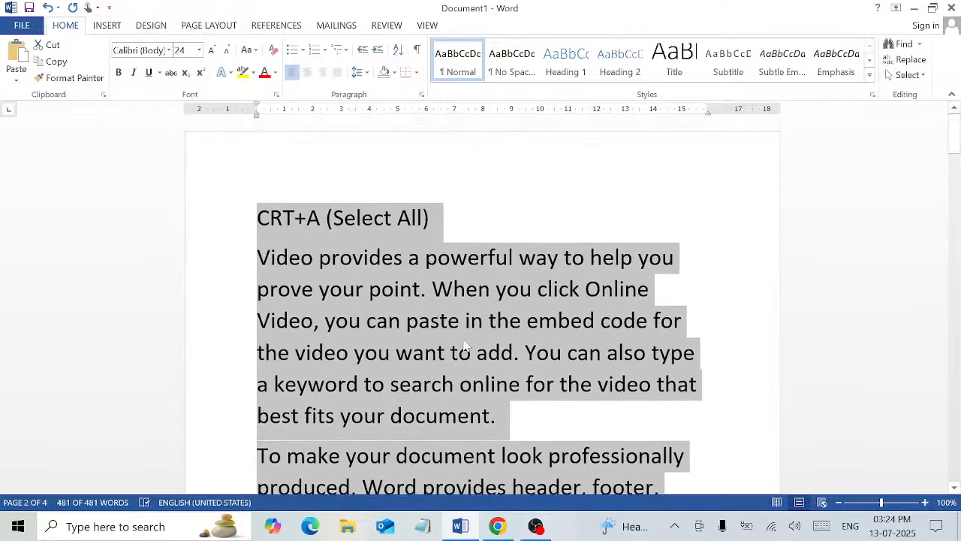
# Step: Clear the selection and change the first line's label to CRT+B(Bold)
pyautogui.click(433, 238)
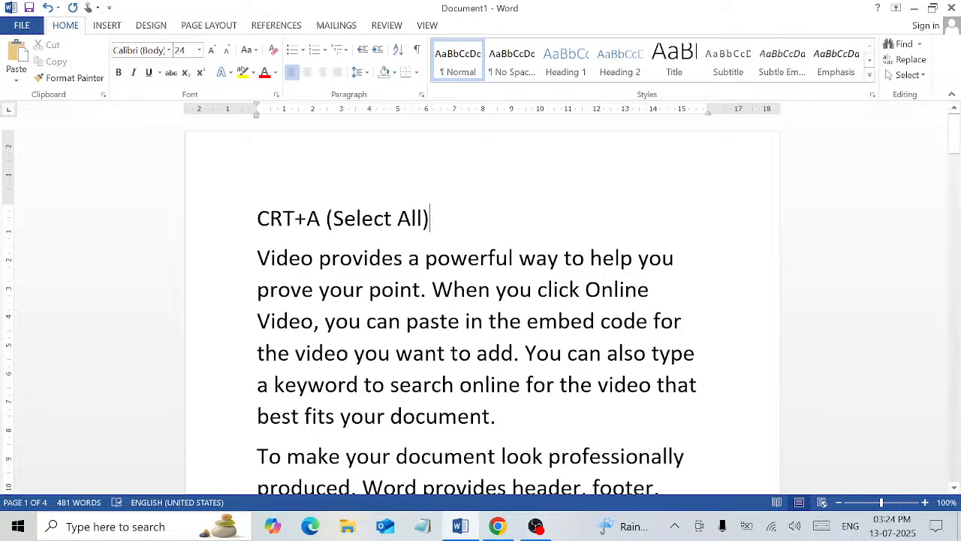
pyautogui.moveTo(307, 218); pyautogui.dragTo(326, 227)
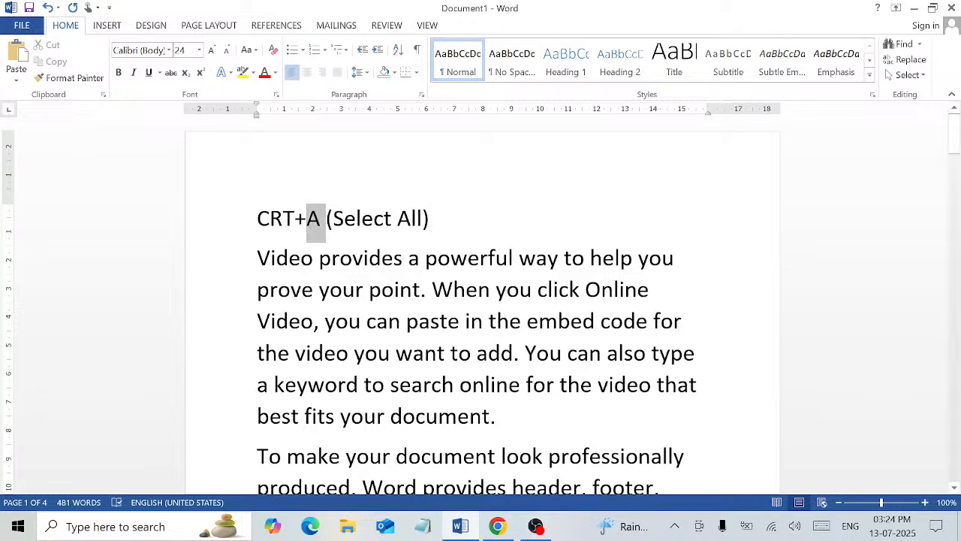
pyautogui.write('B')
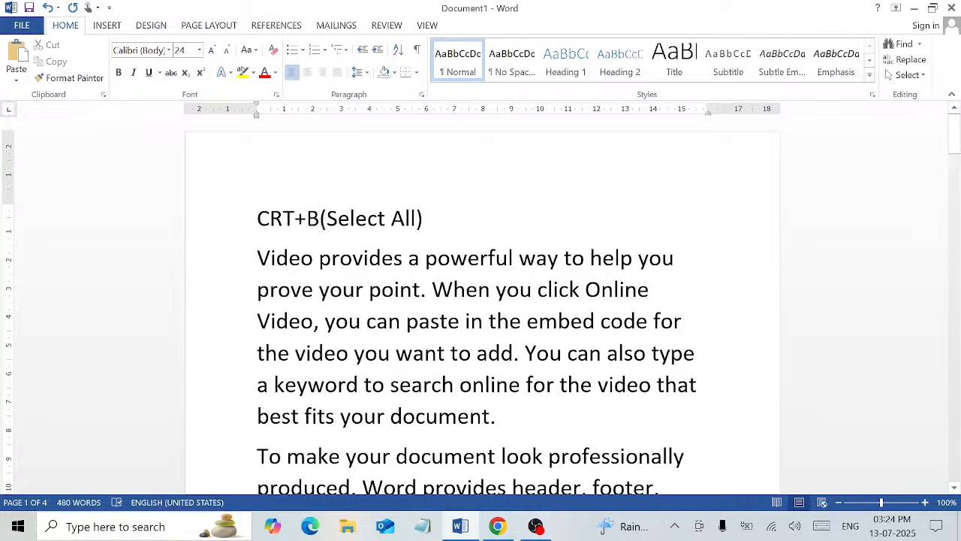
pyautogui.moveTo(347, 225); pyautogui.dragTo(415, 229)
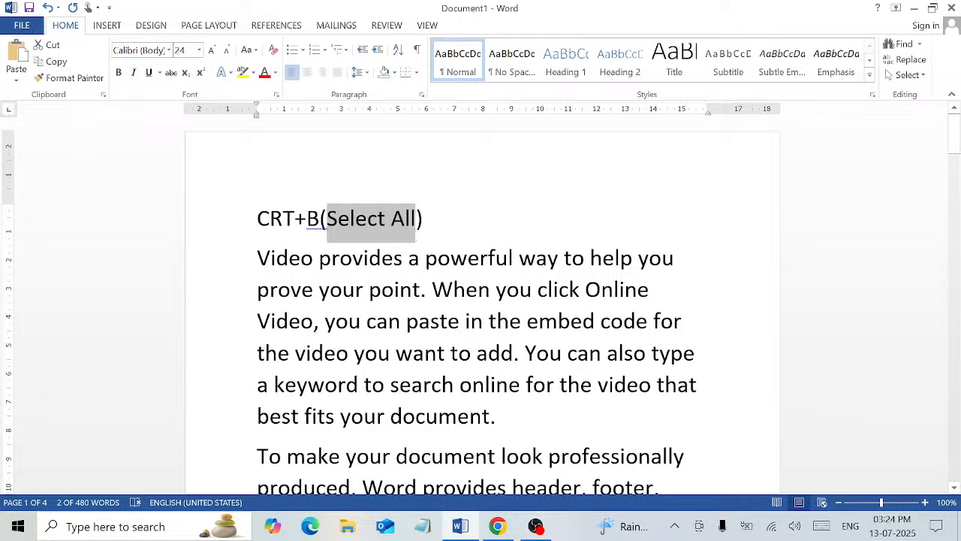
pyautogui.write('Boa')
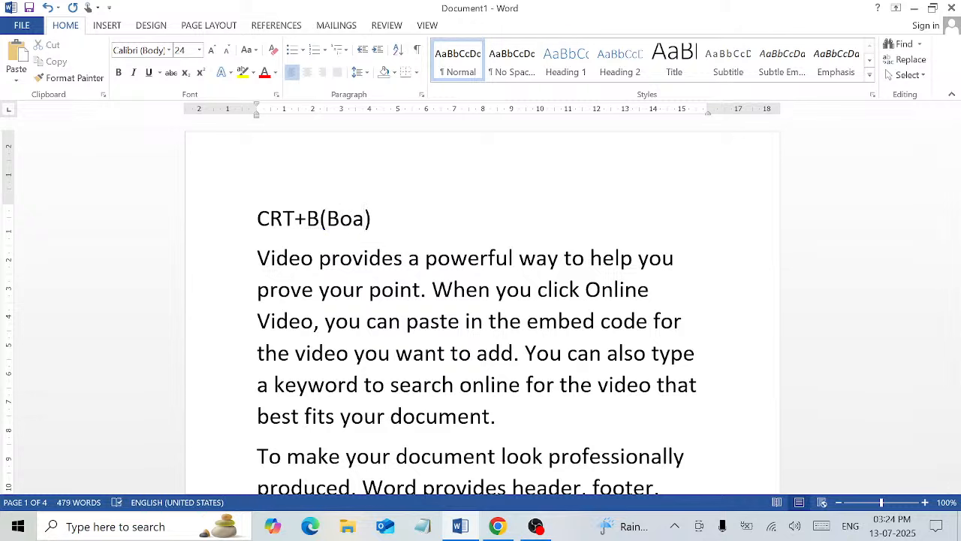
pyautogui.press('BackSpace')
pyautogui.write('lk')
pyautogui.press('BackSpace')
pyautogui.write('d')
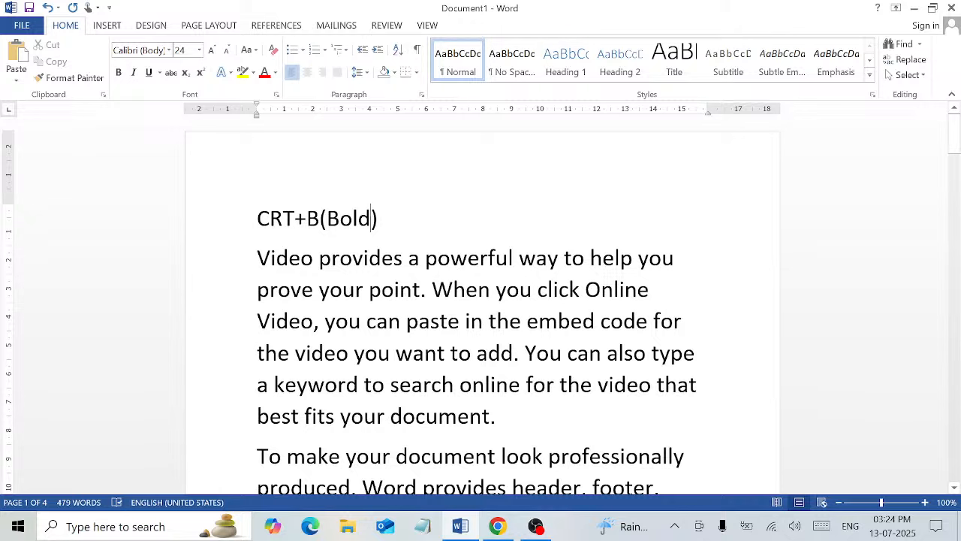
# Step: Bold the first line of the paragraph below the label, undo it, and apply bold to that line again
pyautogui.moveTo(258, 258); pyautogui.dragTo(646, 420)
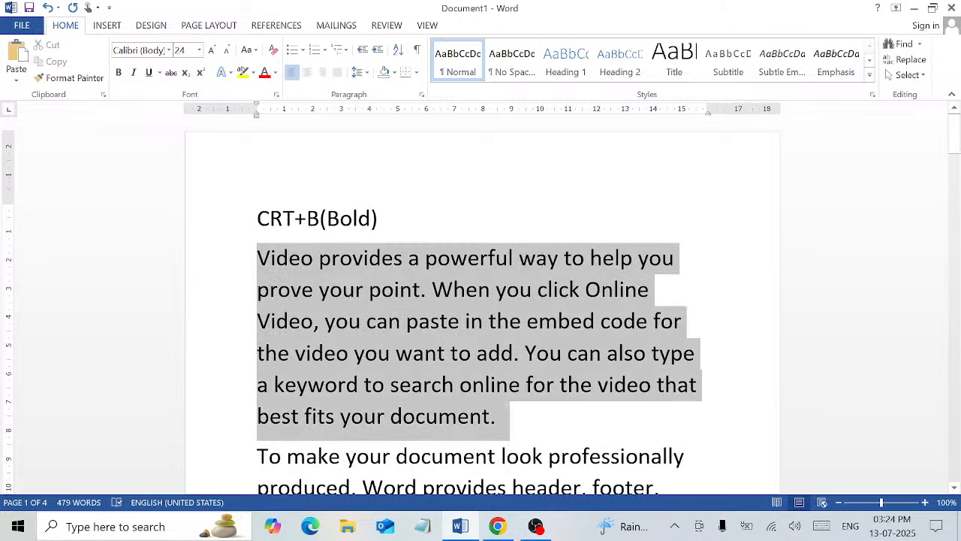
pyautogui.click(432, 291)
pyautogui.click(237, 264)
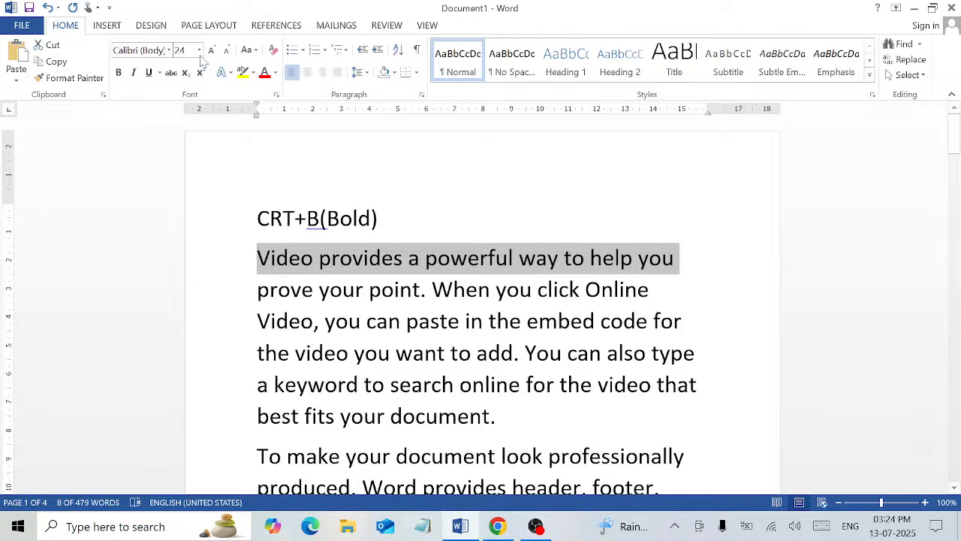
pyautogui.click(118, 73)
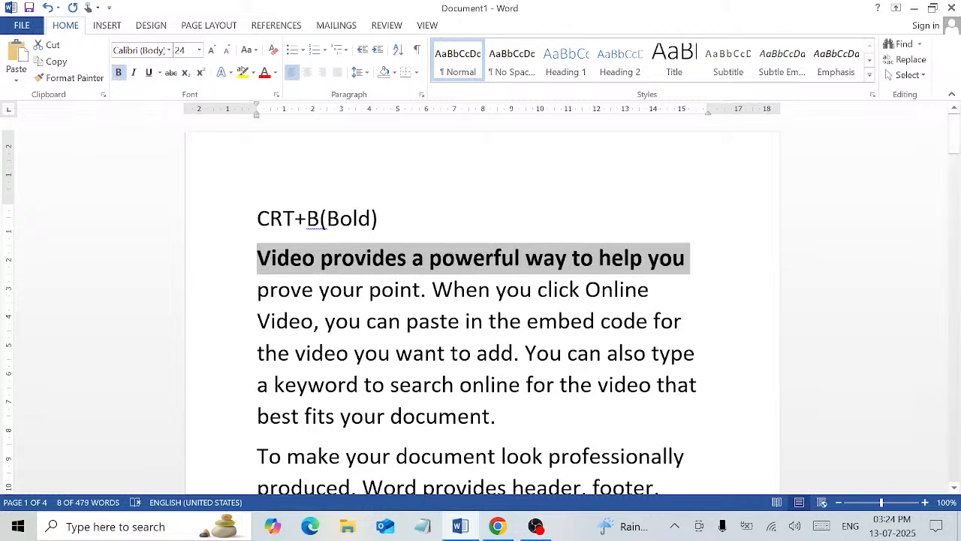
pyautogui.click(507, 290)
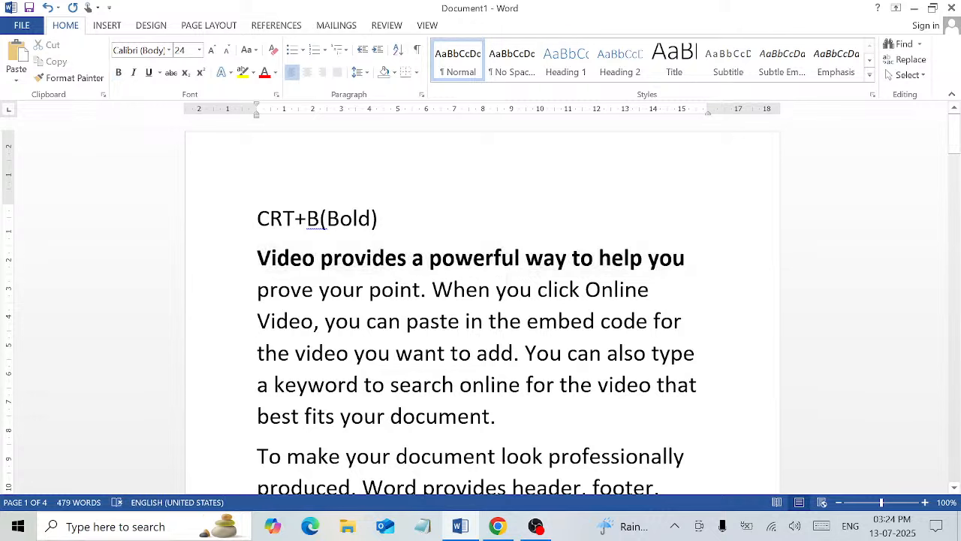
pyautogui.hotkey('ctrl', 'z')
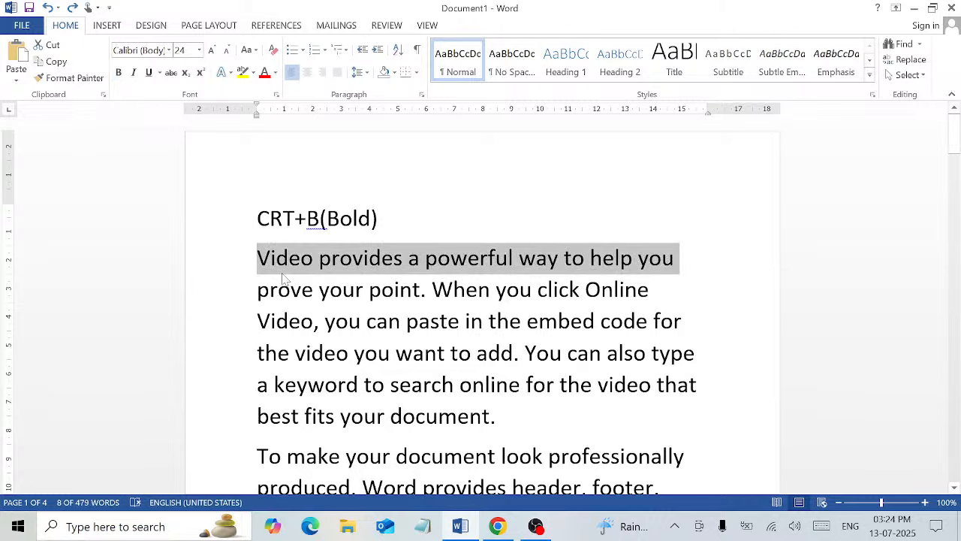
pyautogui.hotkey('ctrl', 'b')
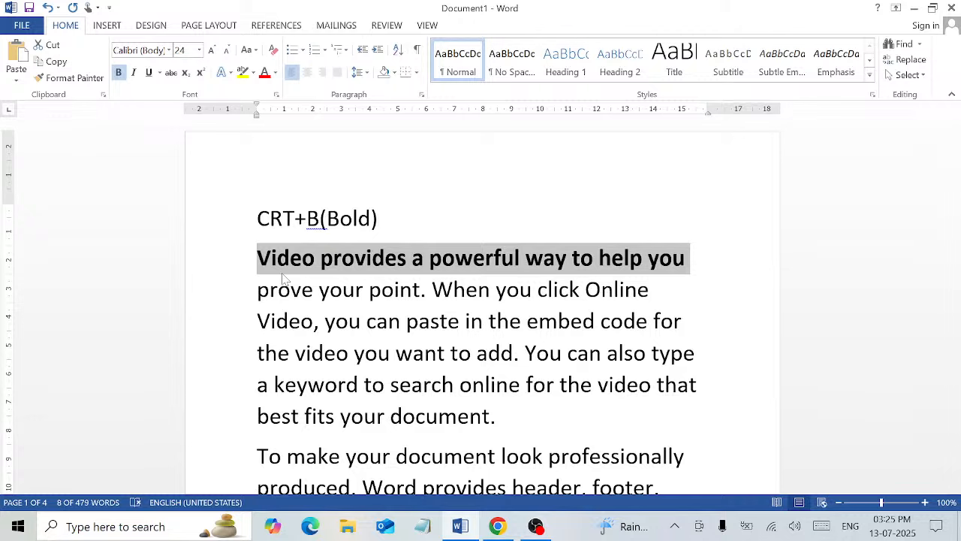
# Step: Change the label on the first line to CRT+C(Copy)
pyautogui.click(319, 218)
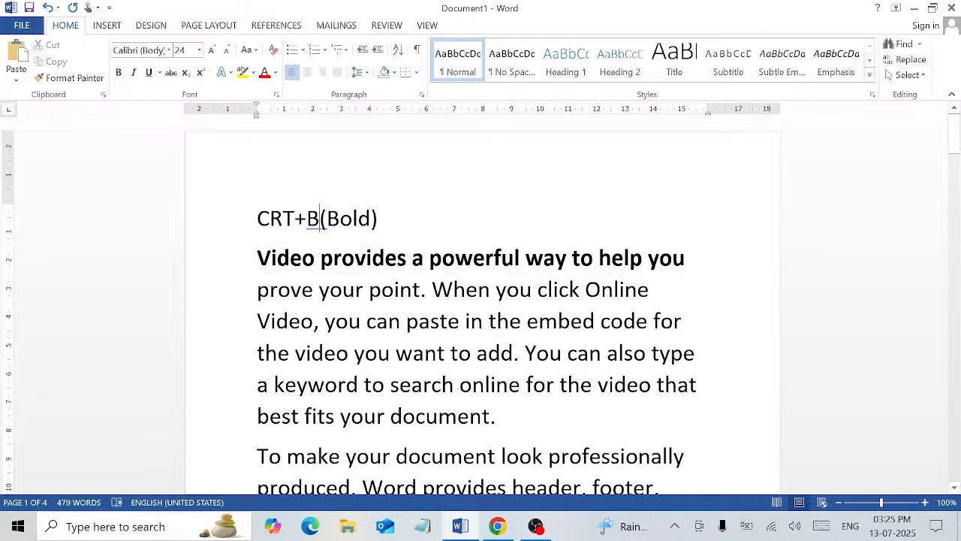
pyautogui.press('BackSpace')
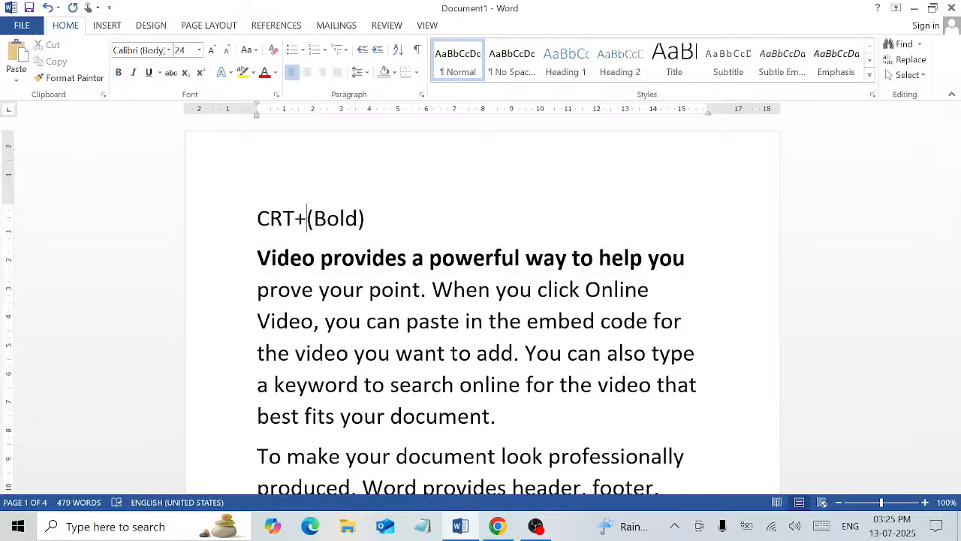
pyautogui.write('C')
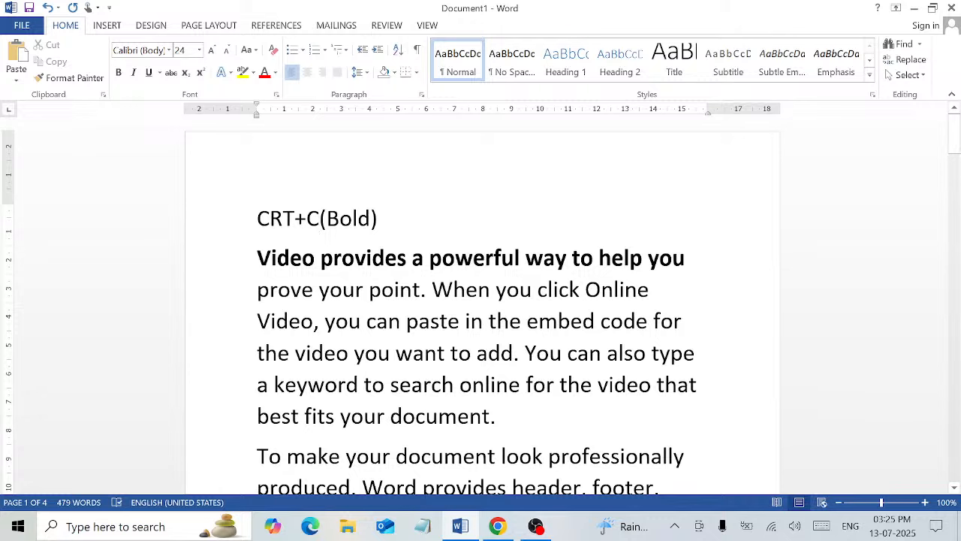
pyautogui.moveTo(326, 219); pyautogui.dragTo(370, 219)
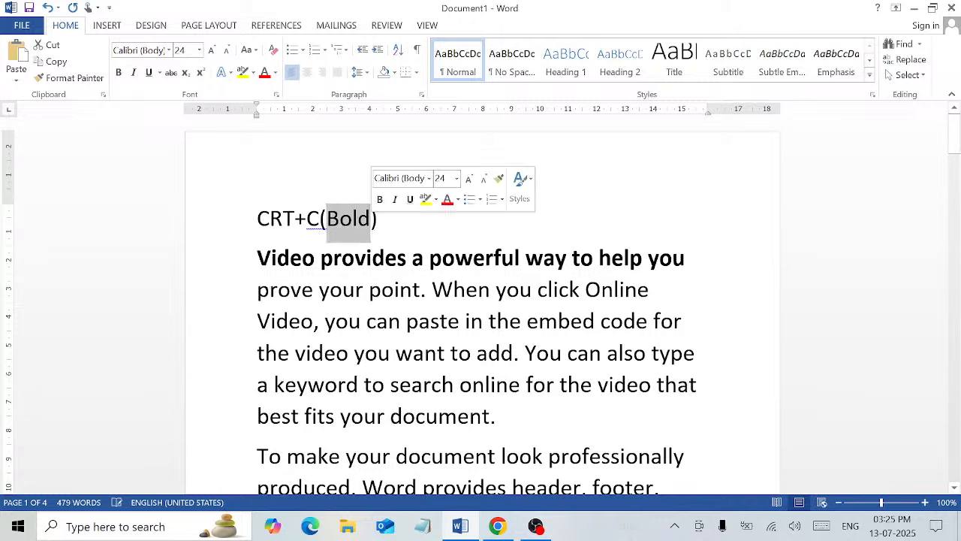
pyautogui.write('Copy')
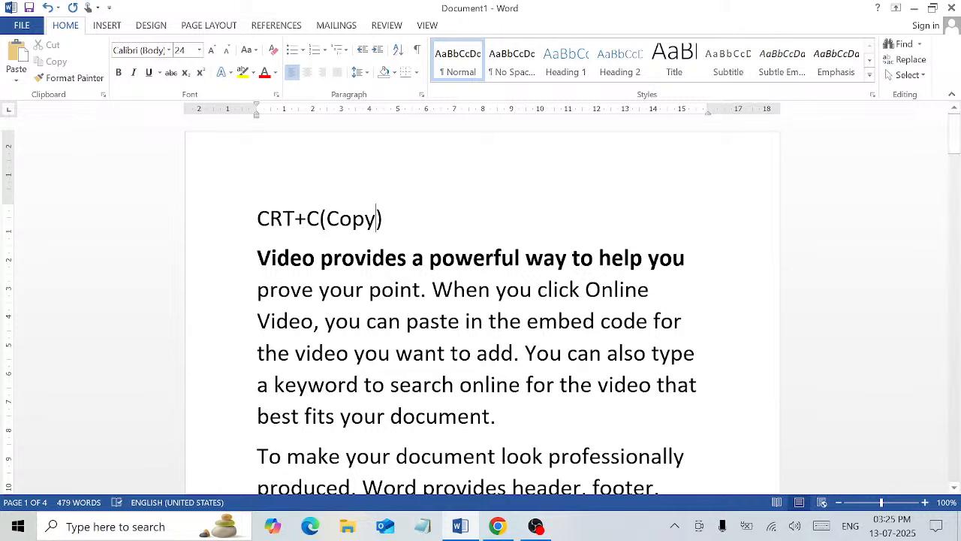
# Step: Copy "Video provides a" from the bold line, paste it at the end of the first paragraph, and compare it with the original
pyautogui.moveTo(257, 257); pyautogui.dragTo(429, 258)
pyautogui.hotkey('ctrl', 'c')
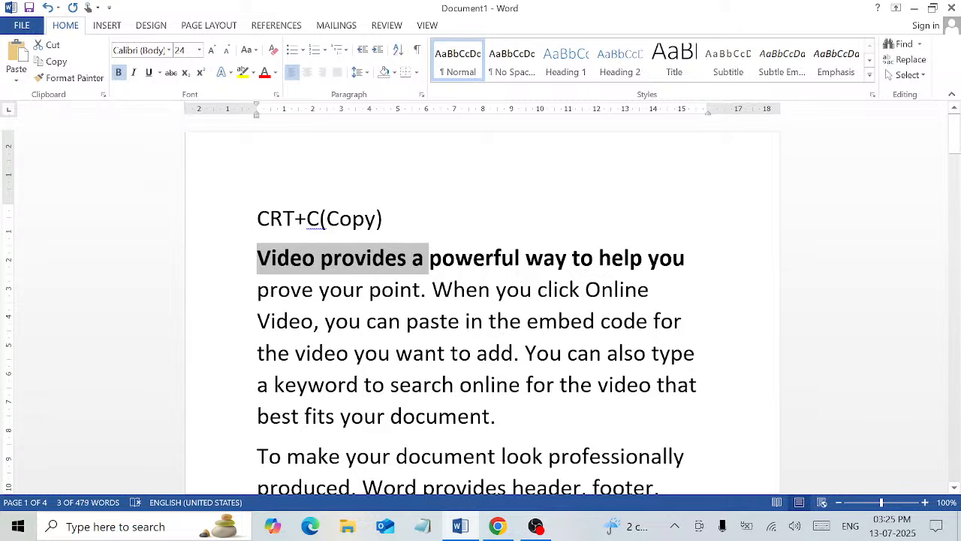
pyautogui.click(497, 416)
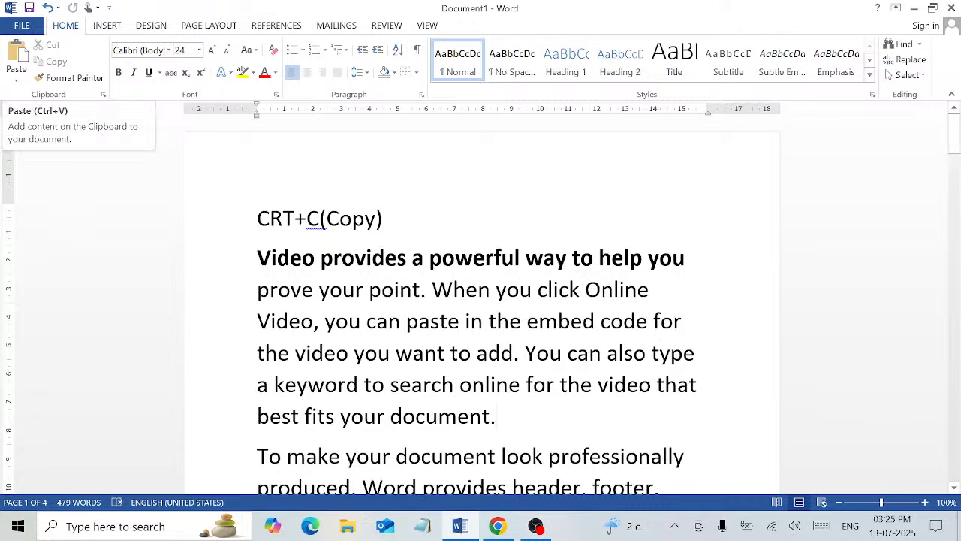
pyautogui.click(16, 60)
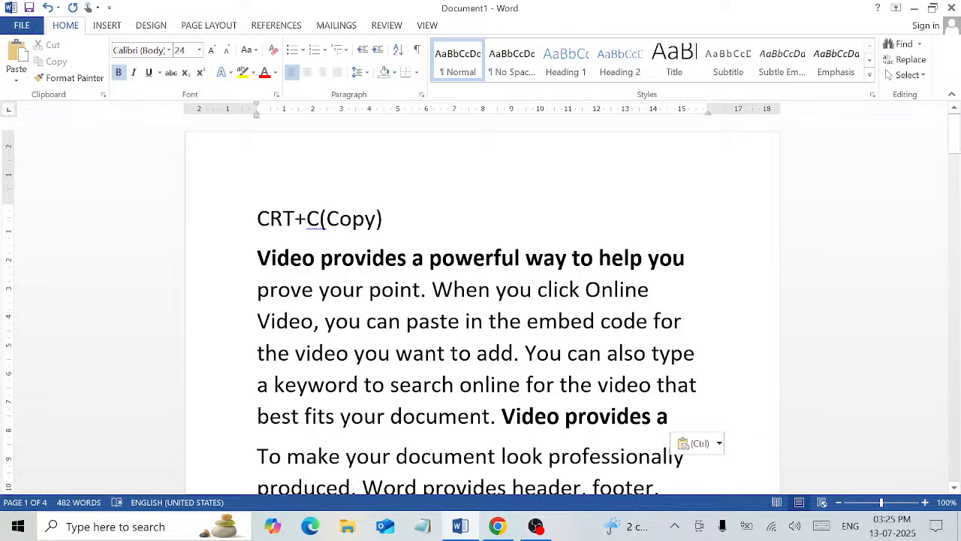
pyautogui.moveTo(503, 418); pyautogui.dragTo(669, 417)
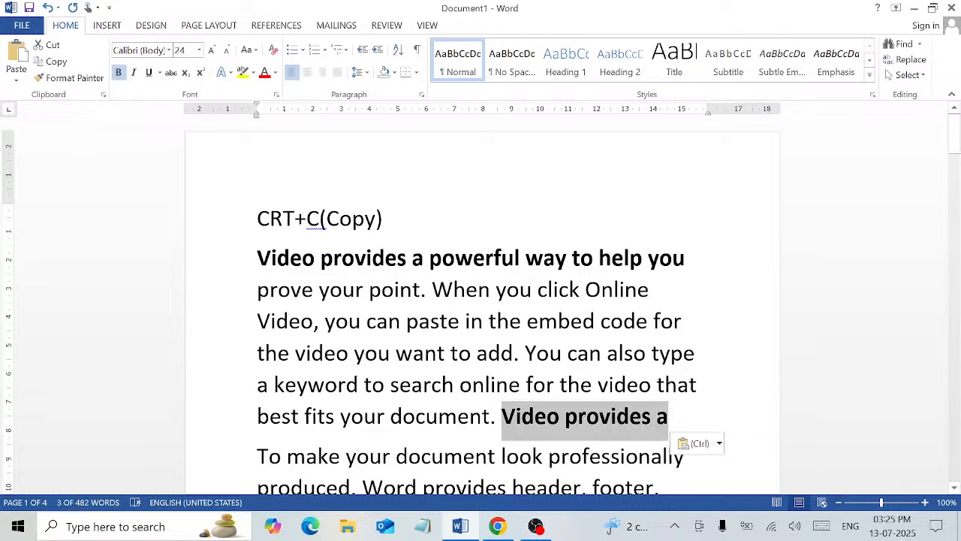
pyautogui.moveTo(424, 259); pyautogui.dragTo(412, 259)
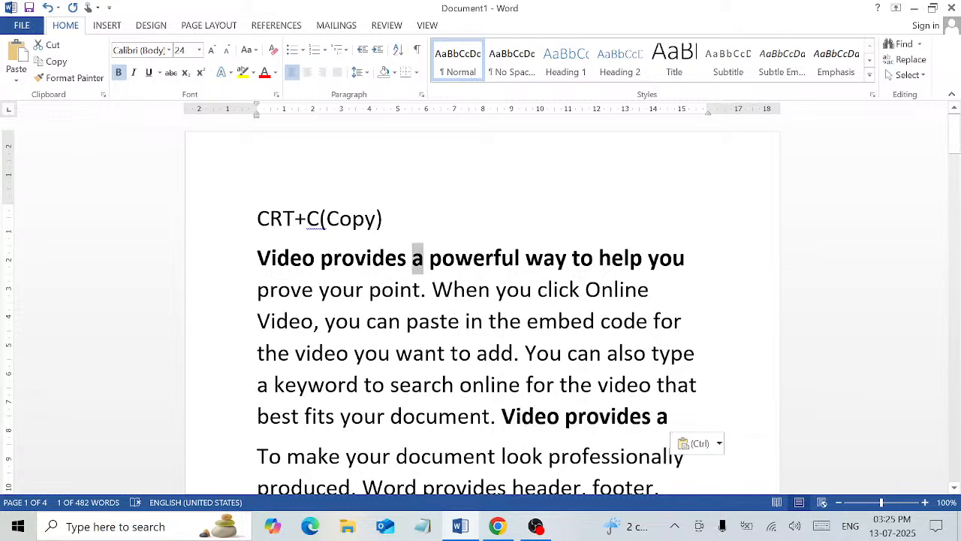
pyautogui.click(534, 416)
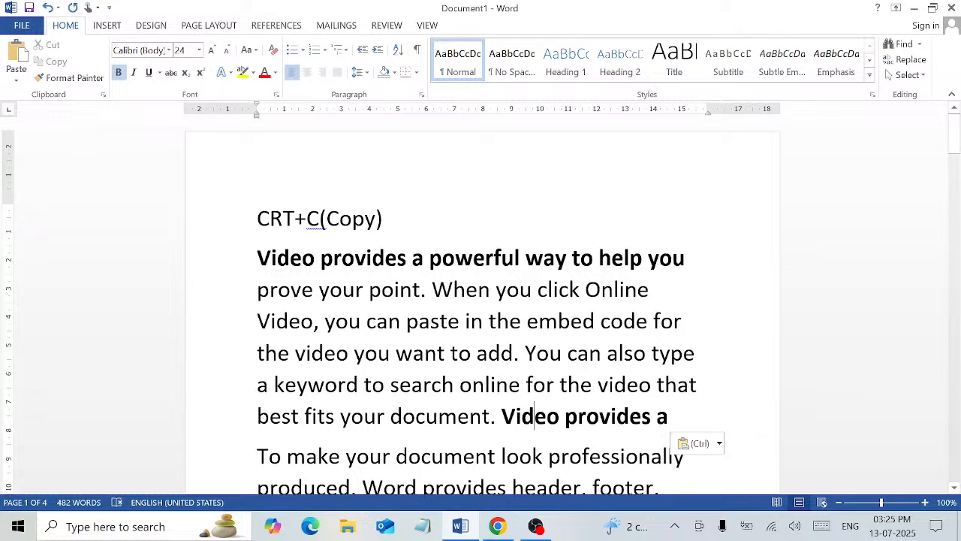
# Step: Change the label on the first line to CRT+D(Font Launcher)
pyautogui.click(324, 219)
pyautogui.press('BackSpace')
pyautogui.write('D')
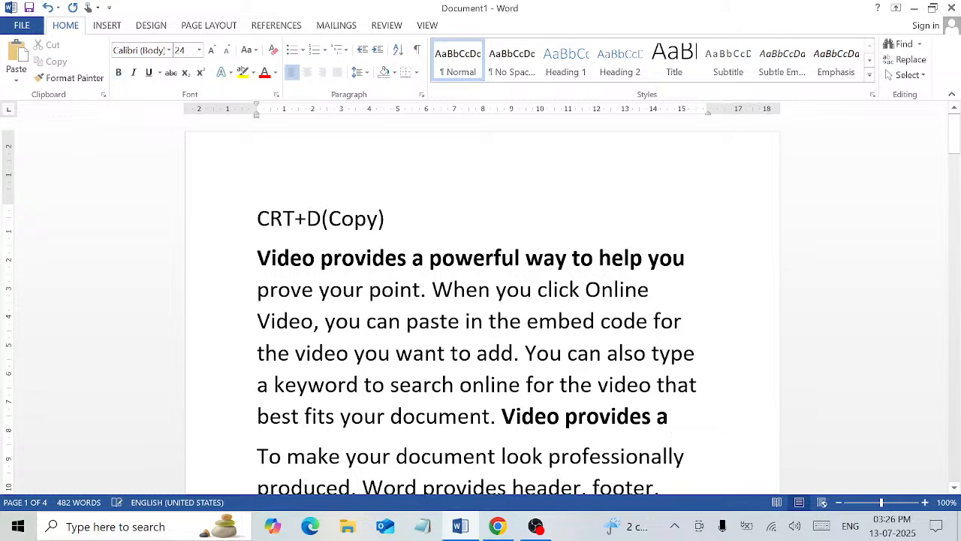
pyautogui.moveTo(327, 220); pyautogui.dragTo(378, 235)
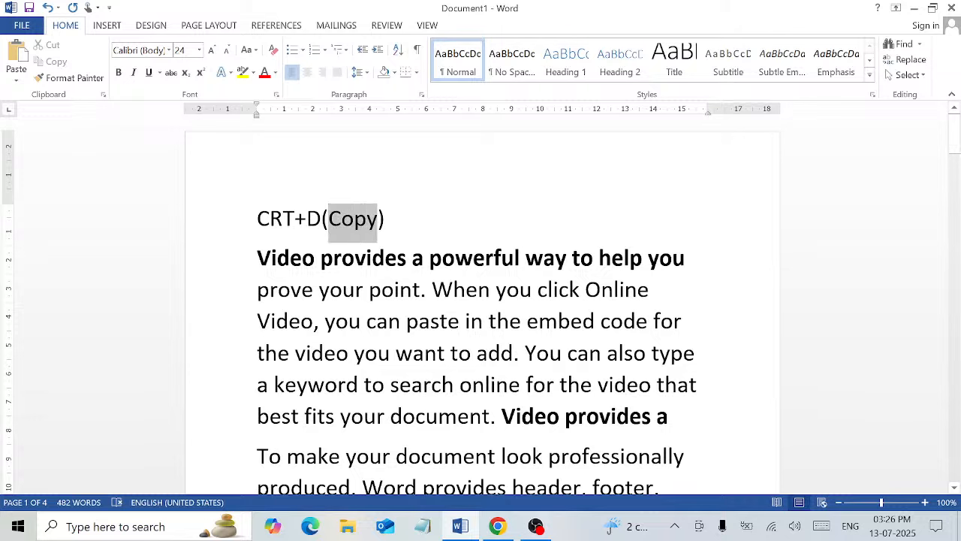
pyautogui.press('BackSpace')
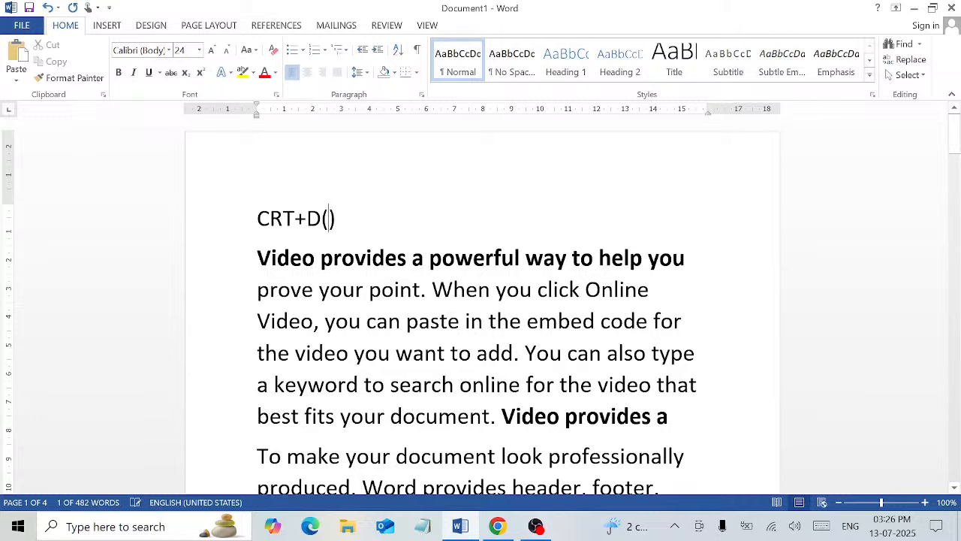
pyautogui.write('Fo')
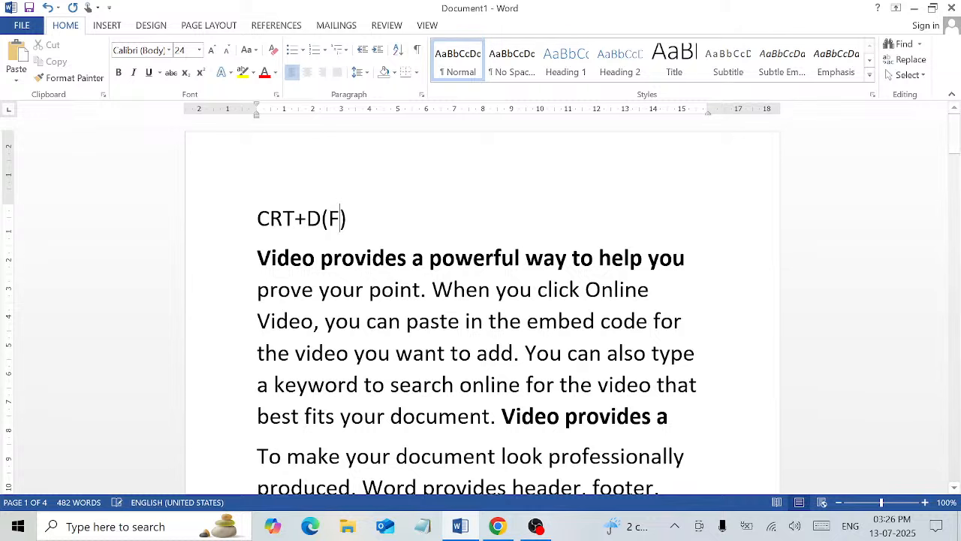
pyautogui.write('n')
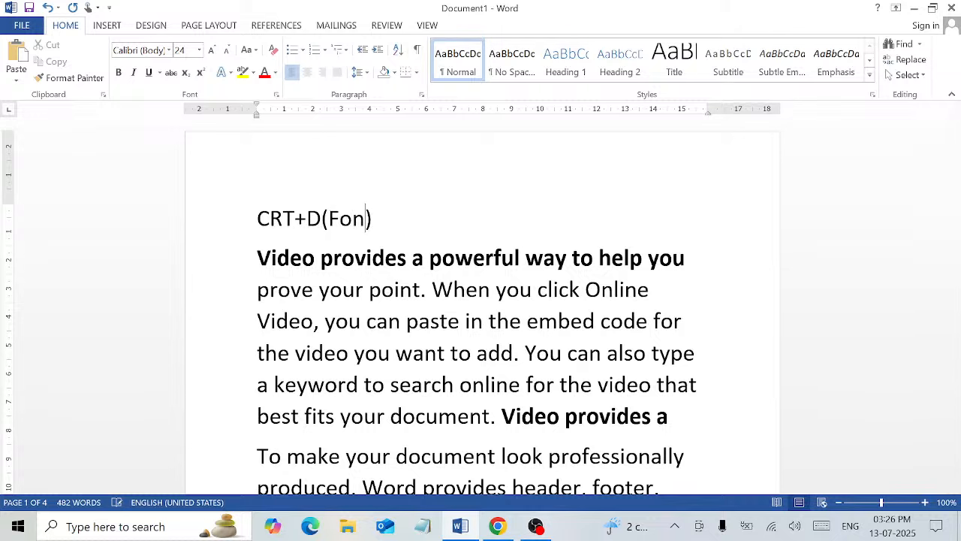
pyautogui.write('t Launcher')
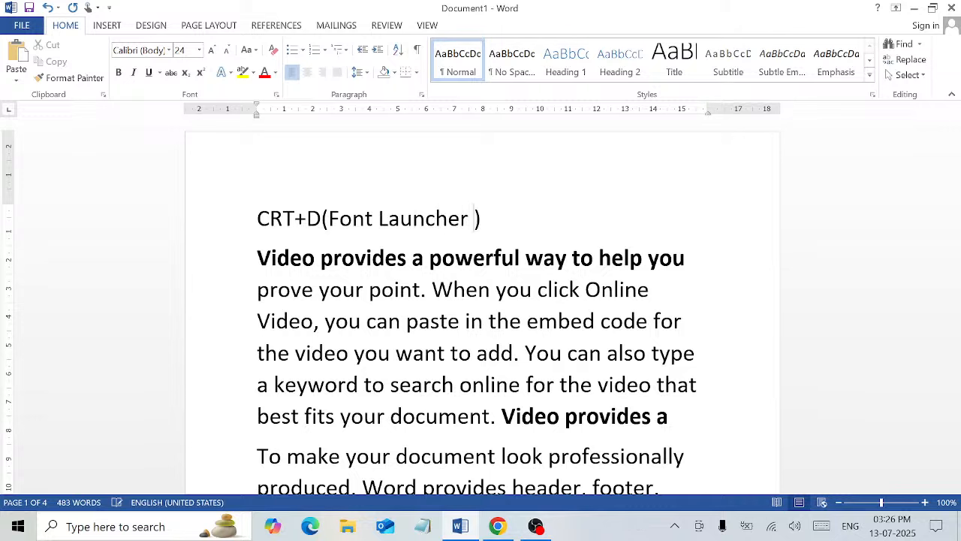
pyautogui.press('BackSpace')
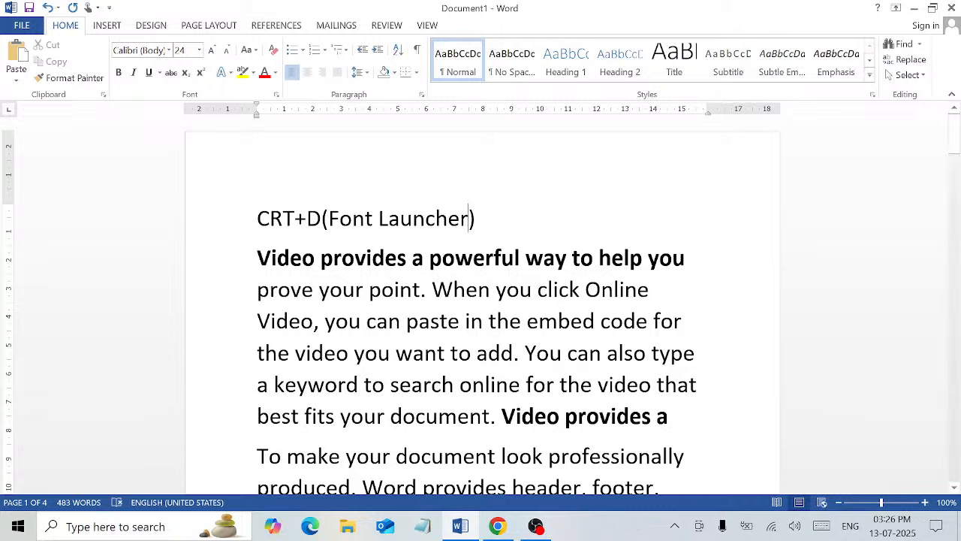
pyautogui.click(476, 218)
# Step: Set the font of the whole paragraph below the CRT+D label to Algerian
pyautogui.click(258, 257)
pyautogui.moveTo(257, 258); pyautogui.dragTo(675, 434)
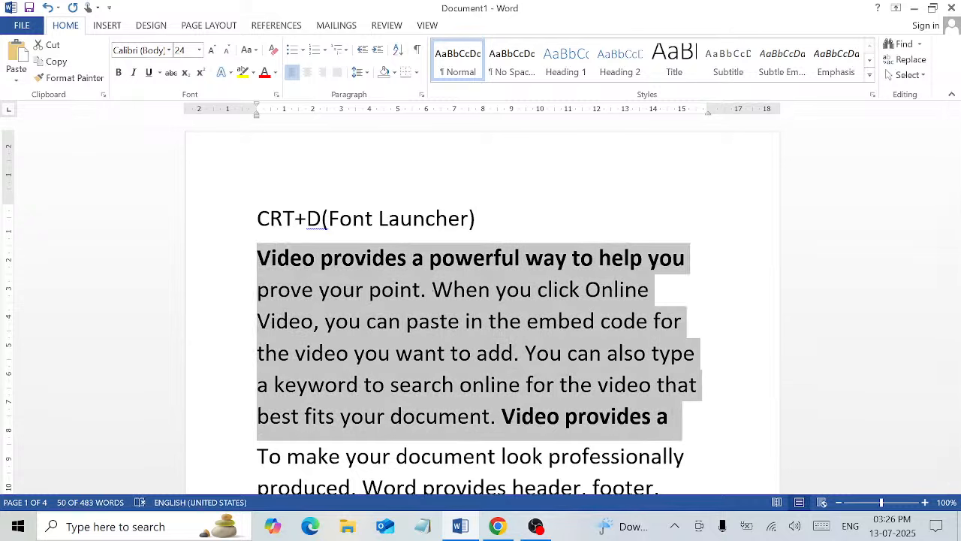
pyautogui.click(171, 50)
pyautogui.click(171, 50)
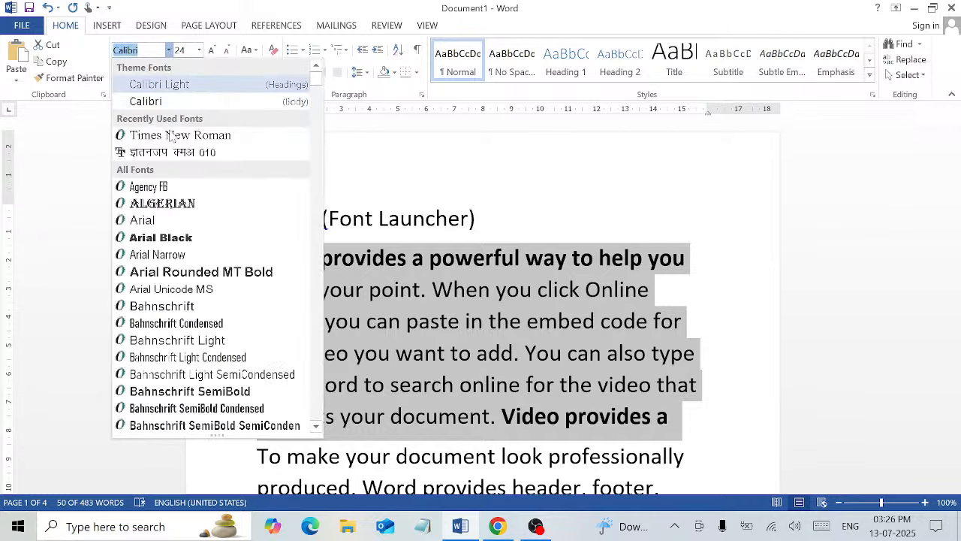
pyautogui.click(182, 205)
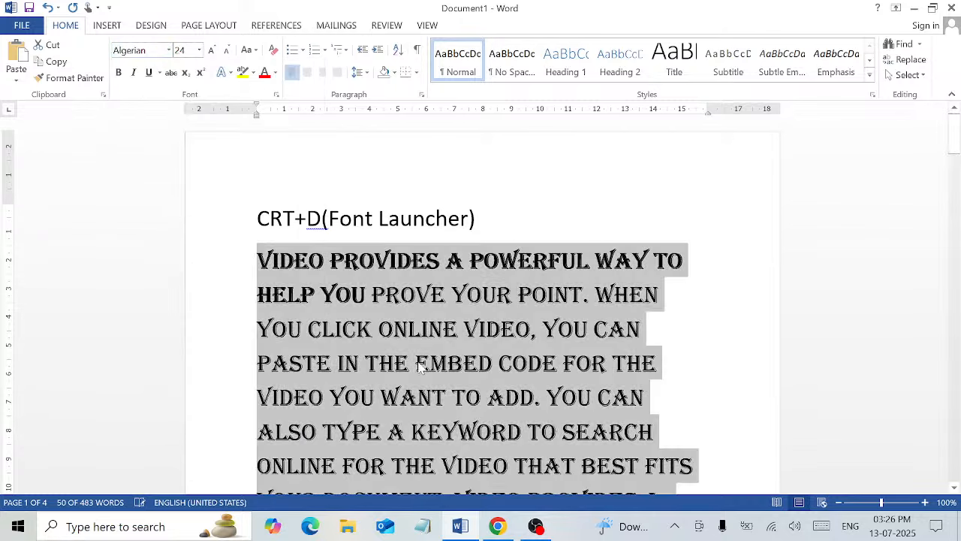
pyautogui.click(513, 362)
pyautogui.scroll(-3, 481, 300)
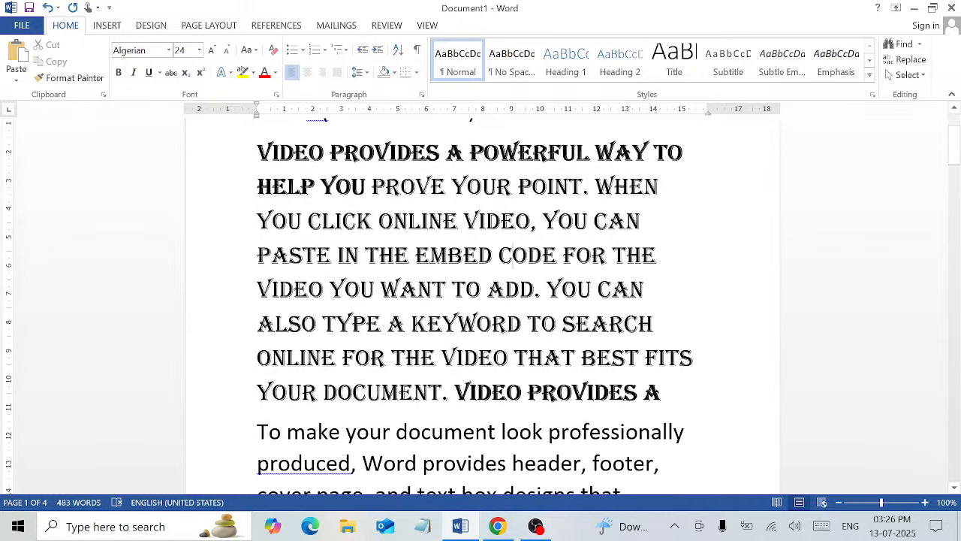
# Step: Set the font of the whole paragraph below the CRT+D label to Arial through the Font dialog
pyautogui.moveTo(663, 392); pyautogui.dragTo(258, 153)
pyautogui.scroll(2, 398, 284)
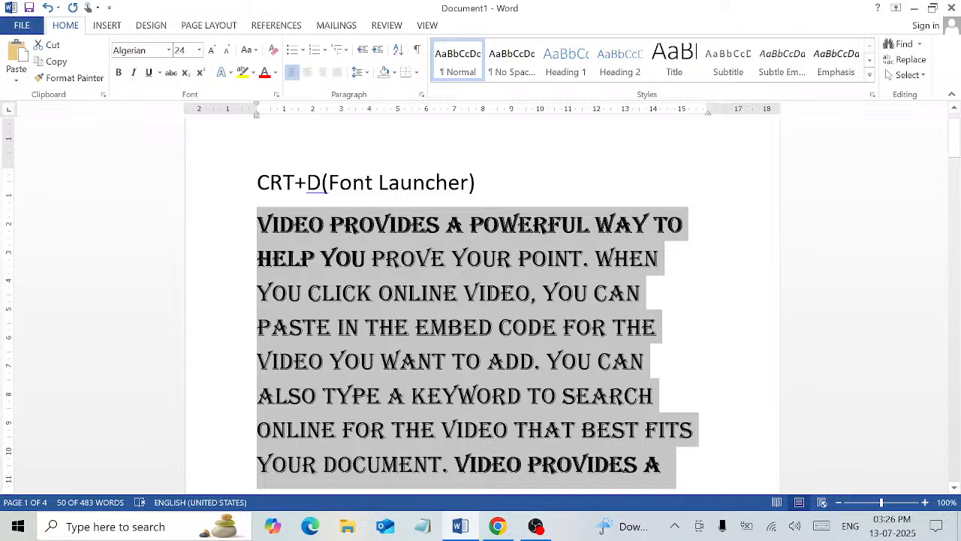
pyautogui.hotkey('ctrl', 'd')
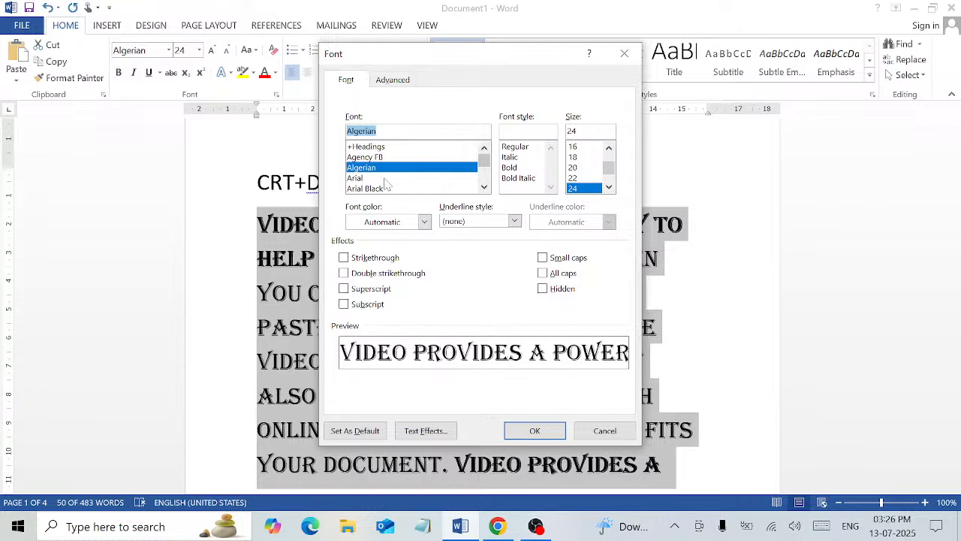
pyautogui.click(359, 180)
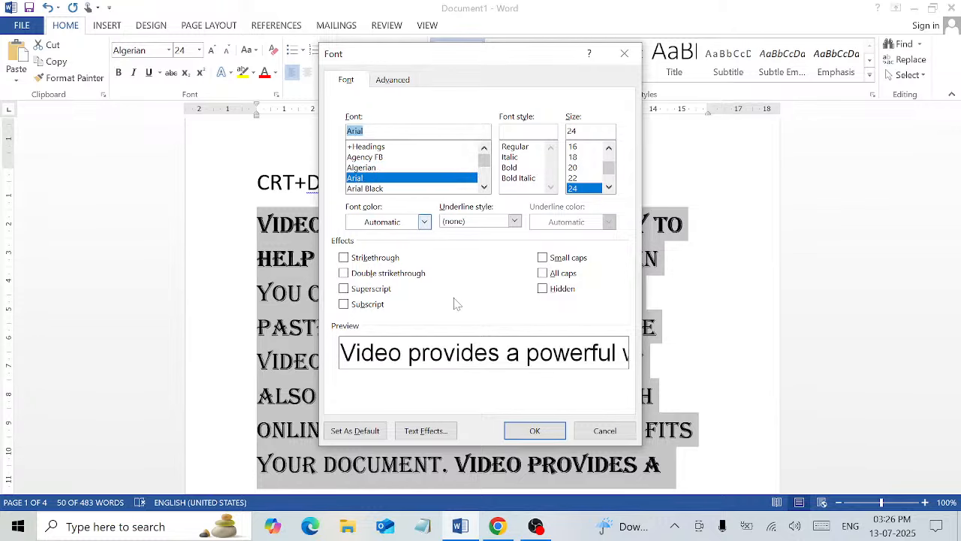
pyautogui.click(535, 434)
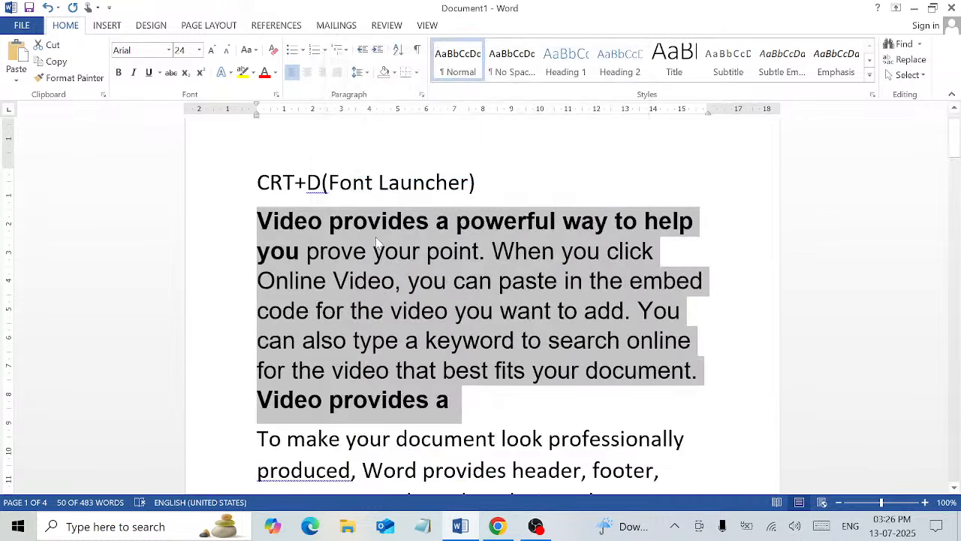
# Step: Shrink the selected Arial paragraph's font by one increment and set its size to 16
pyautogui.click(224, 55)
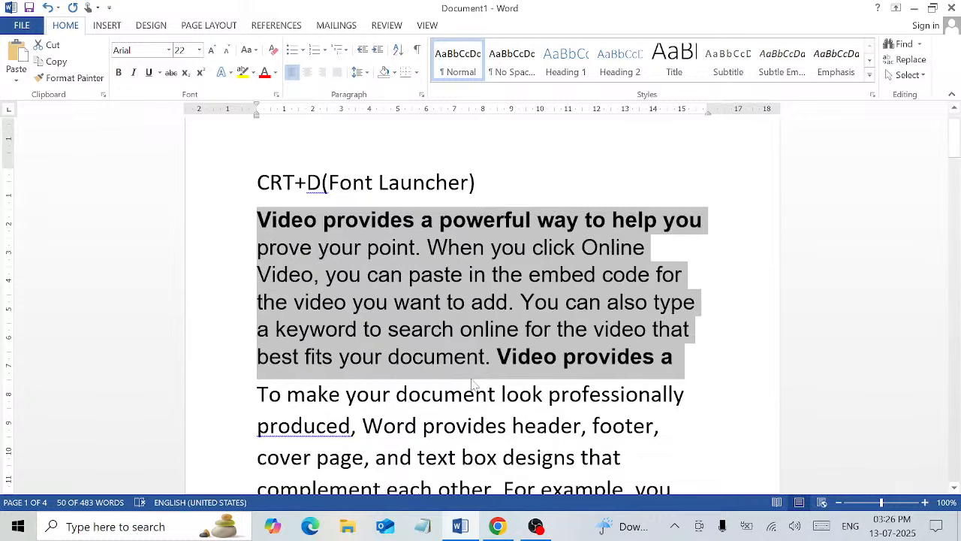
pyautogui.click(199, 49)
pyautogui.click(180, 153)
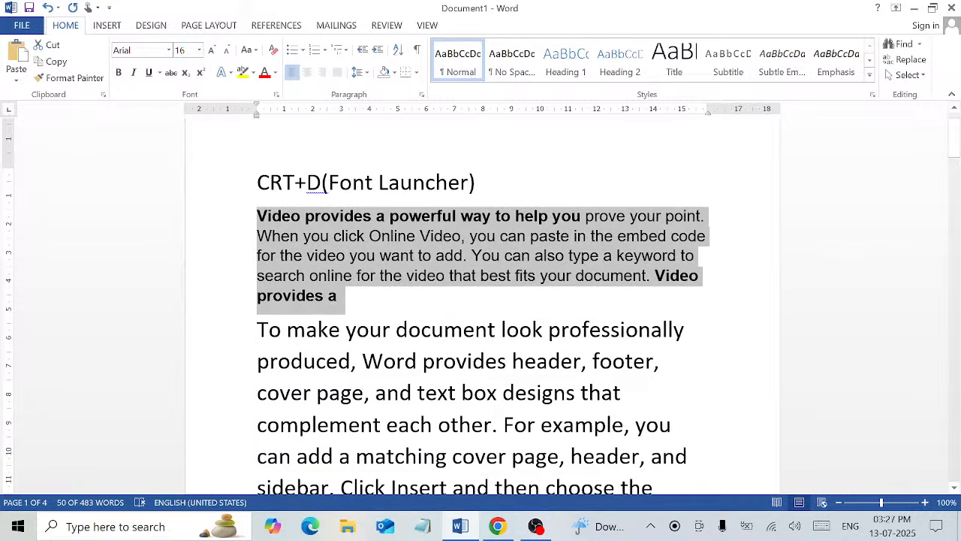
# Step: Set the selected paragraph's font size to 10 through the Font dialog
pyautogui.click(276, 95)
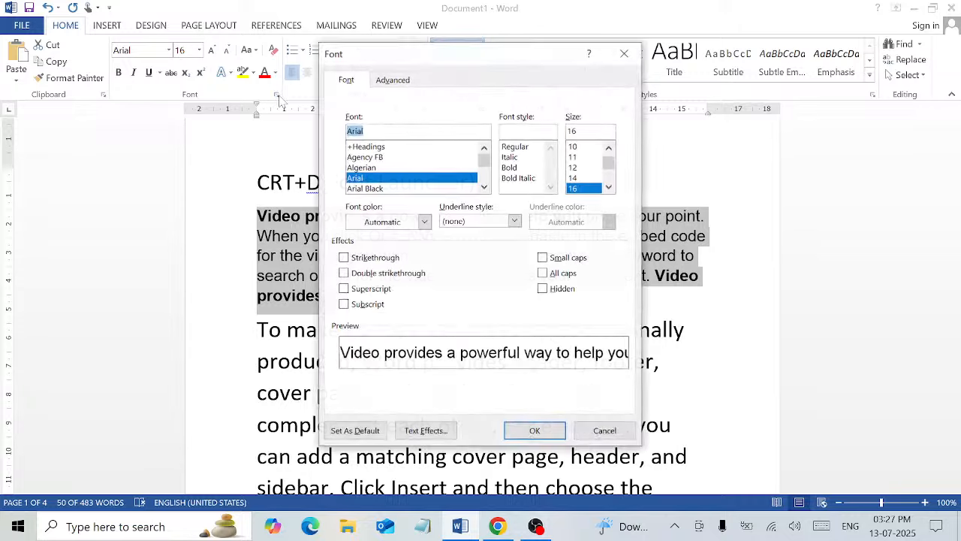
pyautogui.click(576, 147)
pyautogui.click(534, 430)
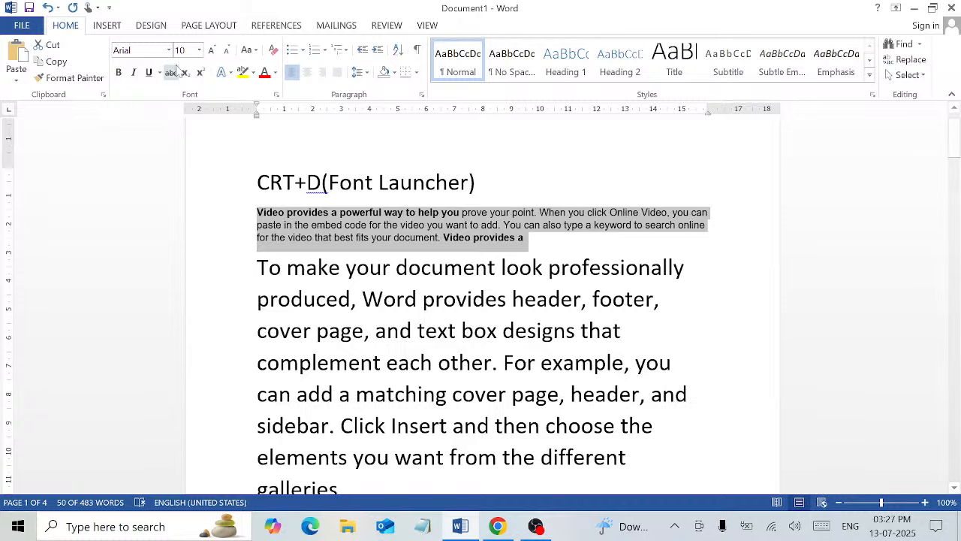
# Step: Set the selected paragraph's font size to 14 through the Font dialog
pyautogui.hotkey('ctrl', 'd')
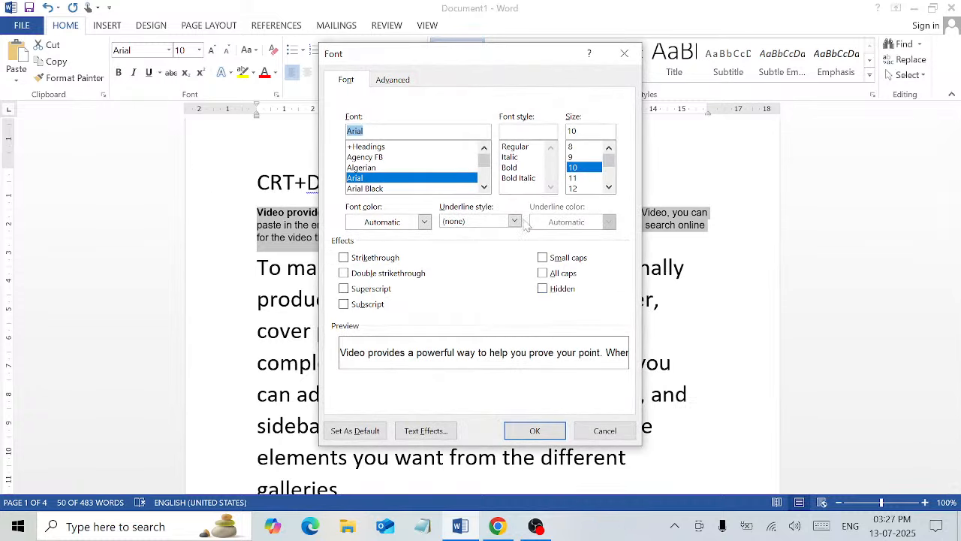
pyautogui.click(573, 188)
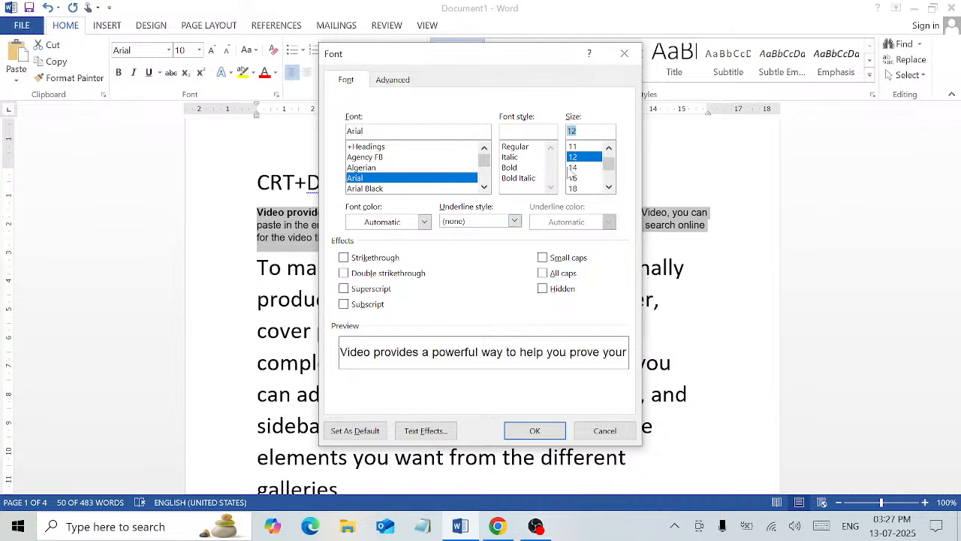
pyautogui.click(573, 167)
pyautogui.click(535, 430)
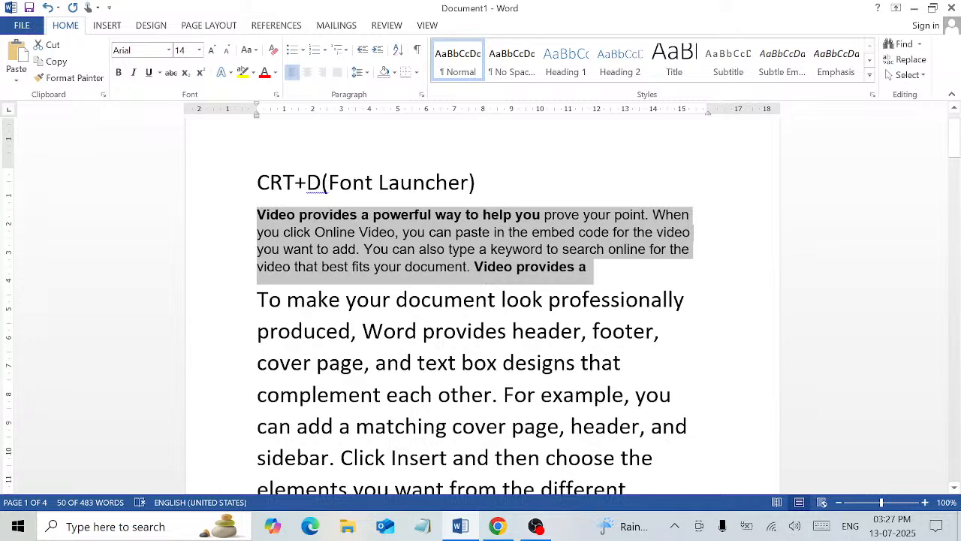
# Step: Change the label on the first line to CRT+E(Center)
pyautogui.click(322, 184)
pyautogui.press('BackSpace')
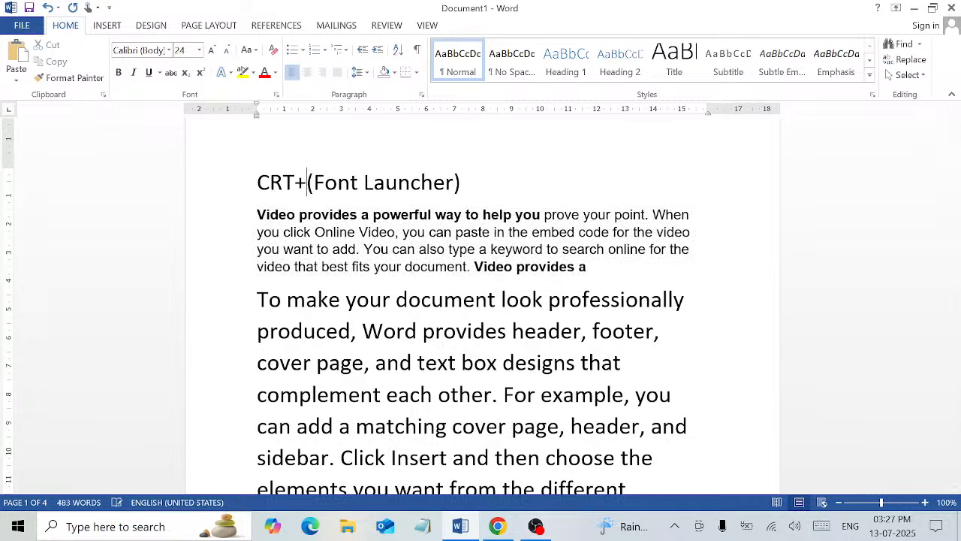
pyautogui.write('E')
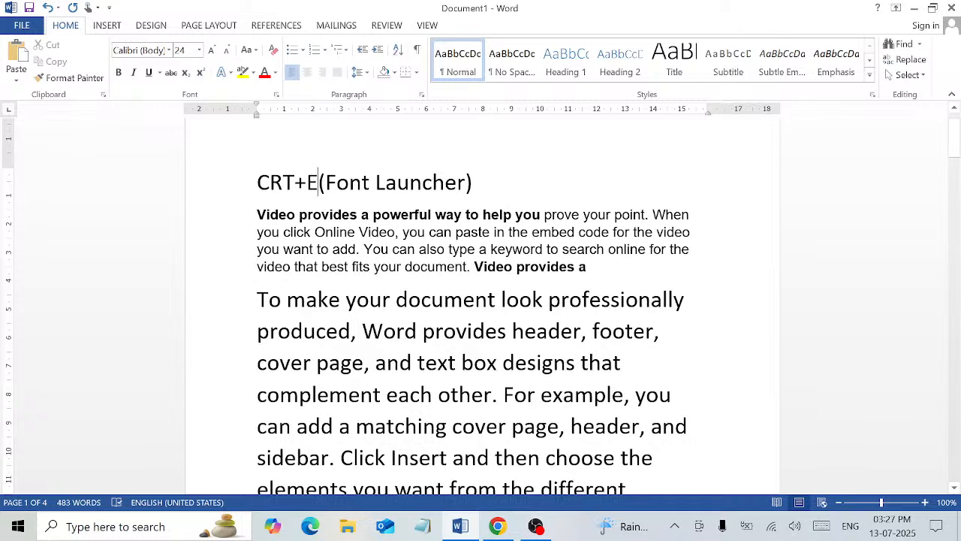
pyautogui.press('Right')
pyautogui.hotkey('shift', 'Right')
pyautogui.hotkey('ctrl', 'shift', 'Right')
pyautogui.hotkey('ctrl', 'shift', 'Right')
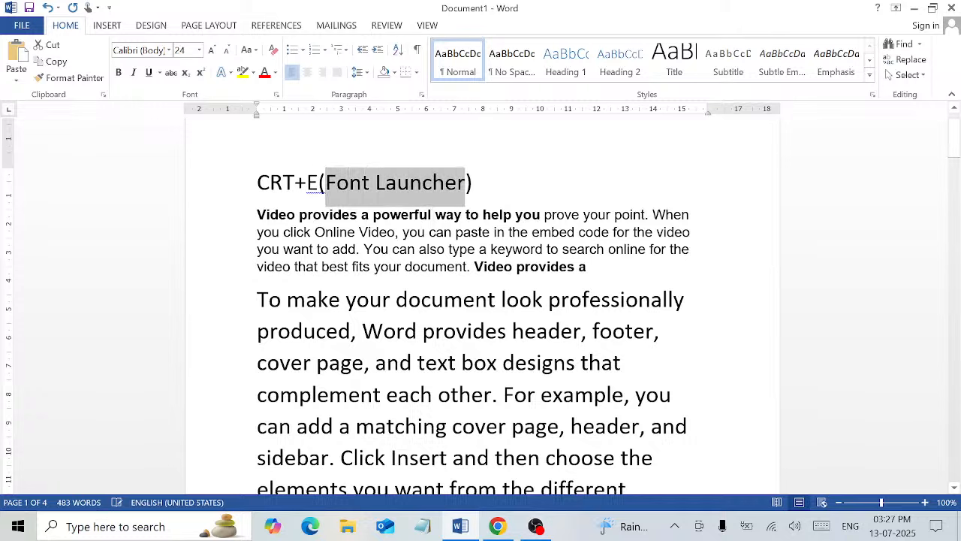
pyautogui.write('Cente')
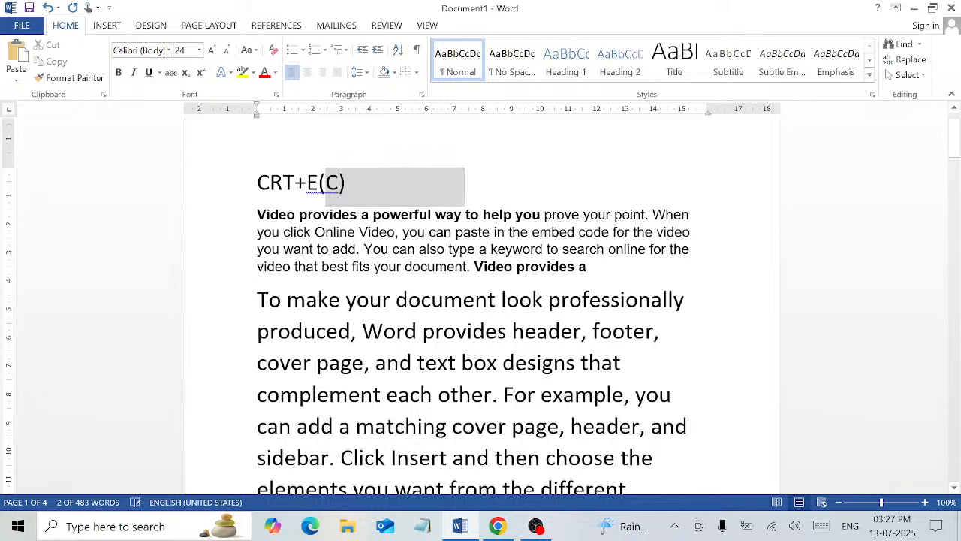
pyautogui.write('r')
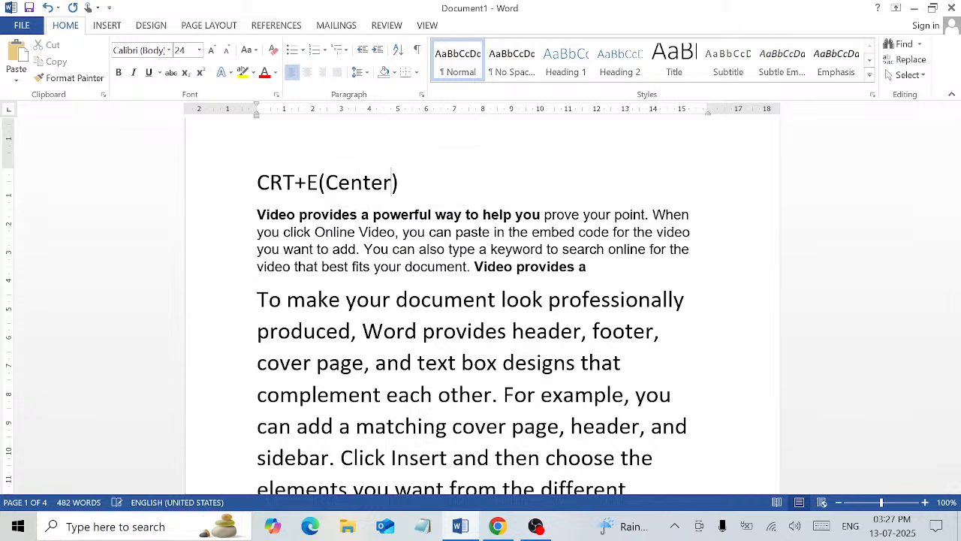
# Step: Demonstrate centring on the CRT+E(Center) line by alternating it twice between centre and left alignment, ending left-aligned
pyautogui.press('Right')
pyautogui.hotkey('ctrl', 'e')
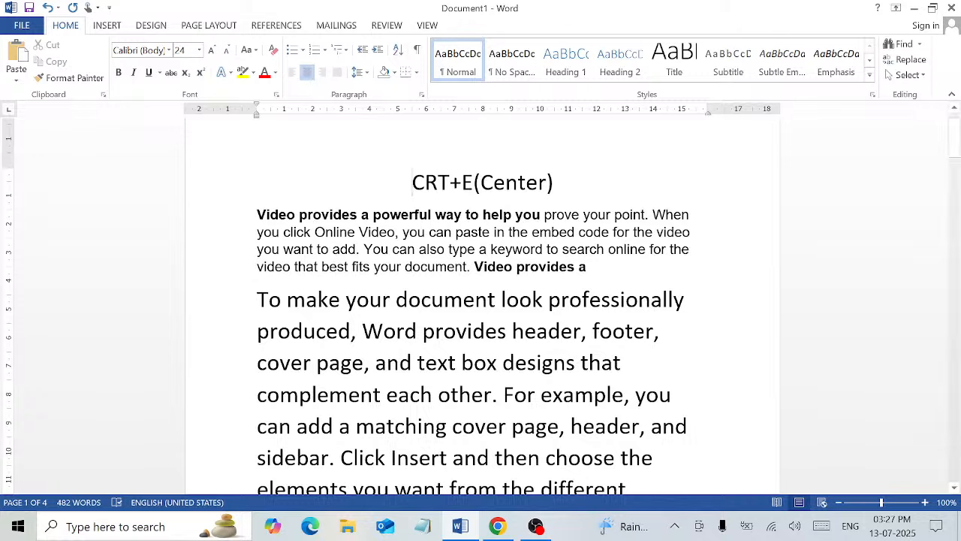
pyautogui.hotkey('ctrl', 'l')
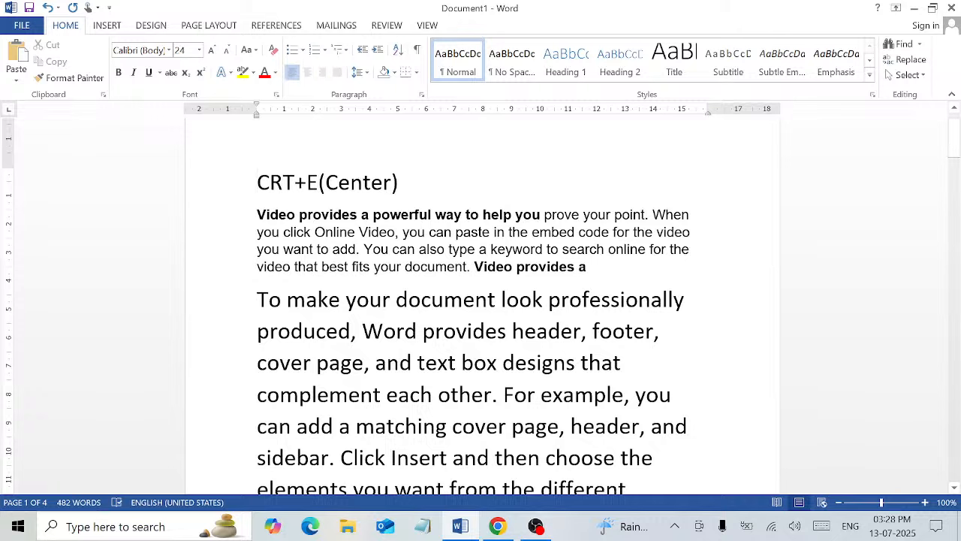
pyautogui.hotkey('ctrl', 'e')
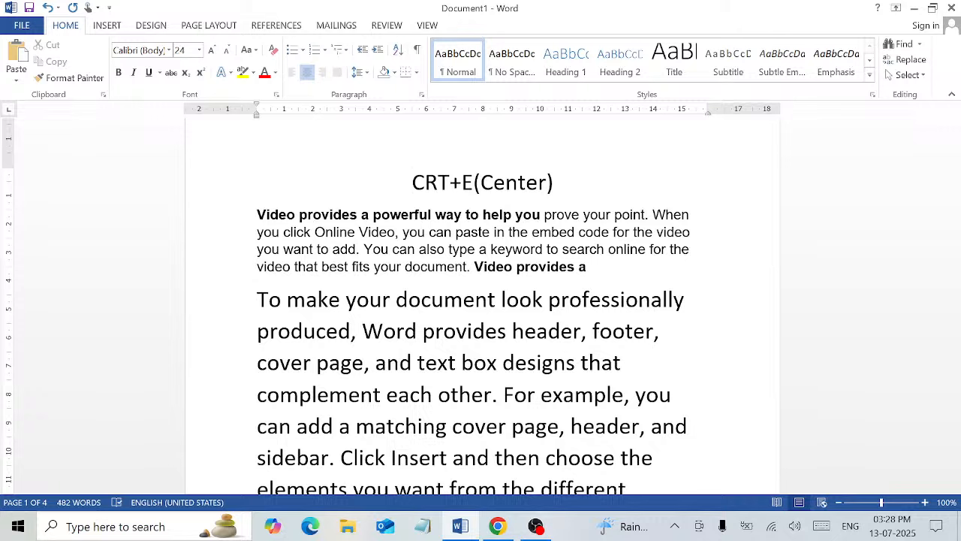
pyautogui.scroll(1, 480, 300)
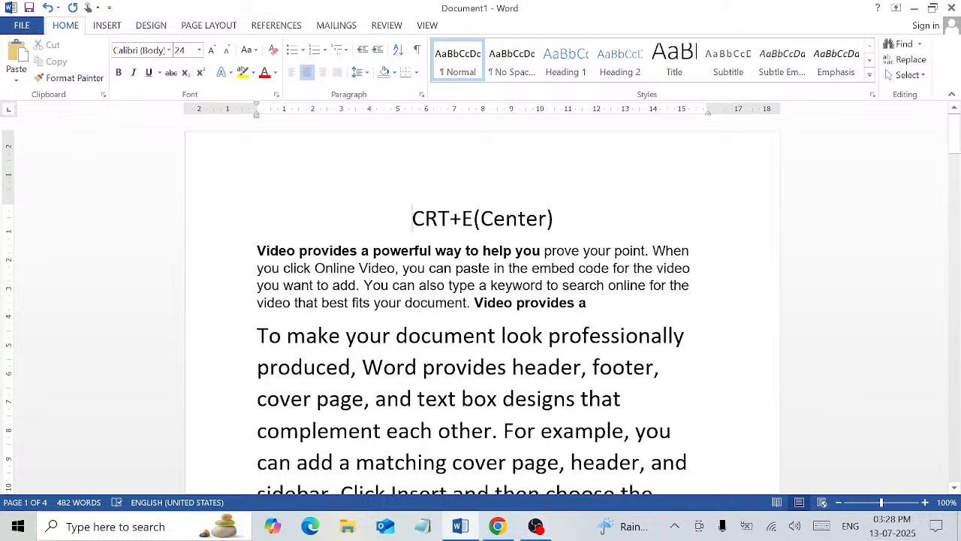
pyautogui.press('End')
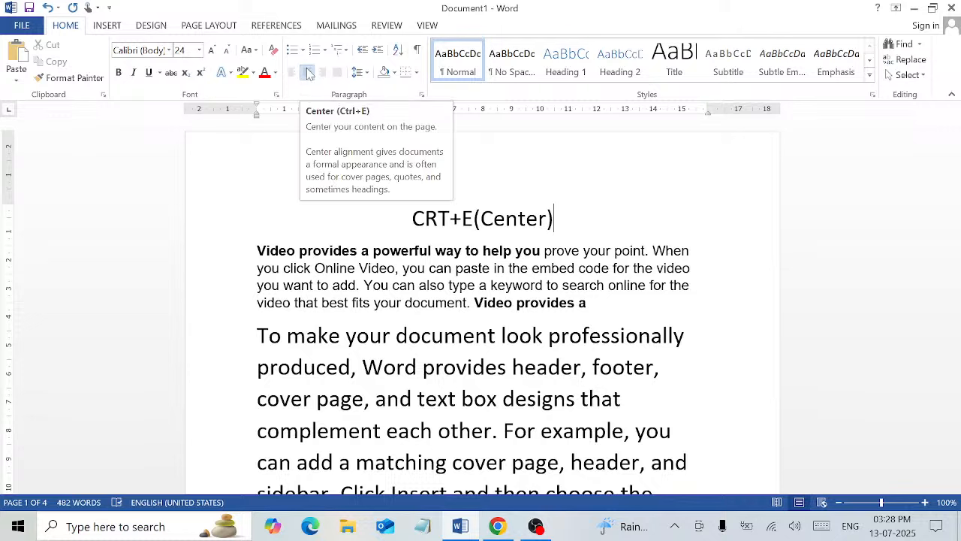
pyautogui.hotkey('ctrl', 'l')
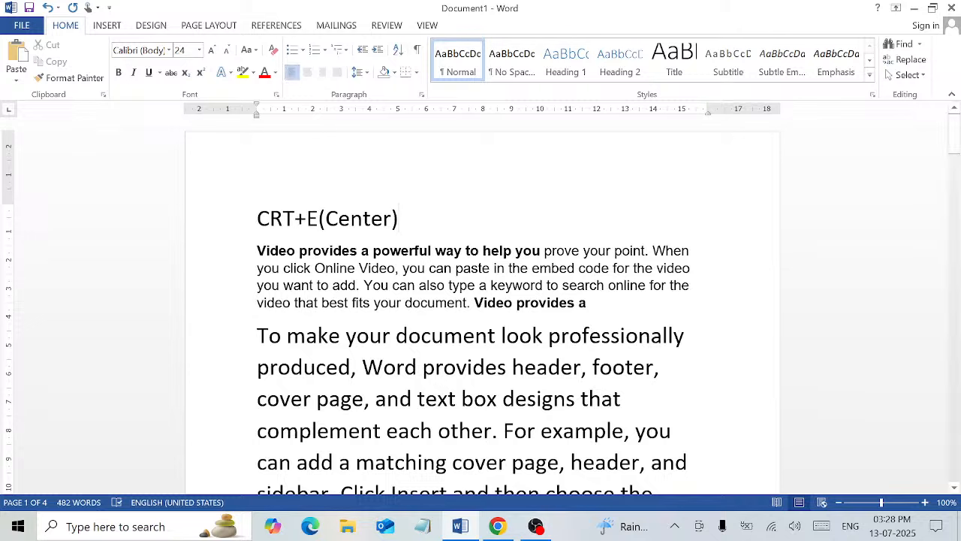
# Step: Change the label on the first line to CRT+F(Find)
pyautogui.click(307, 218)
pyautogui.press('Delete')
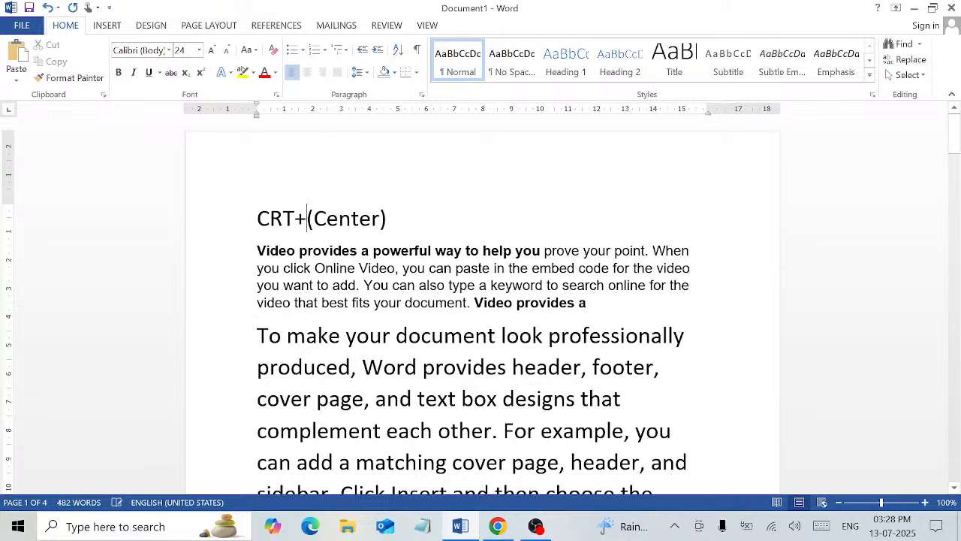
pyautogui.write('F')
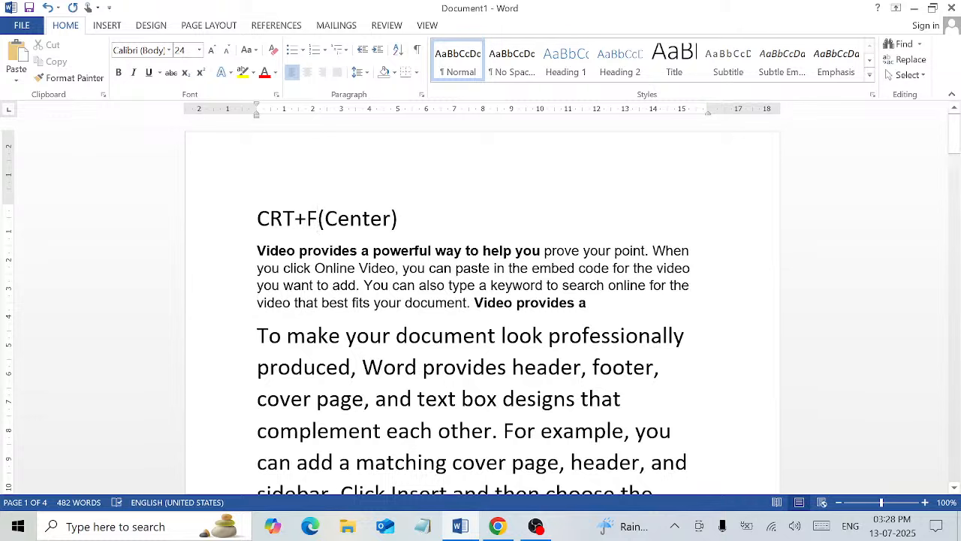
pyautogui.moveTo(324, 219); pyautogui.dragTo(391, 219)
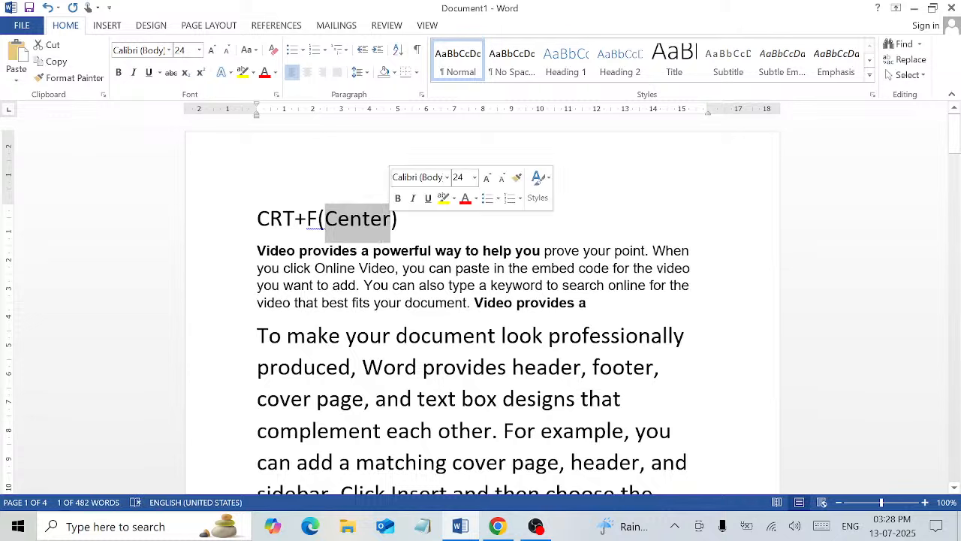
pyautogui.write('Find')
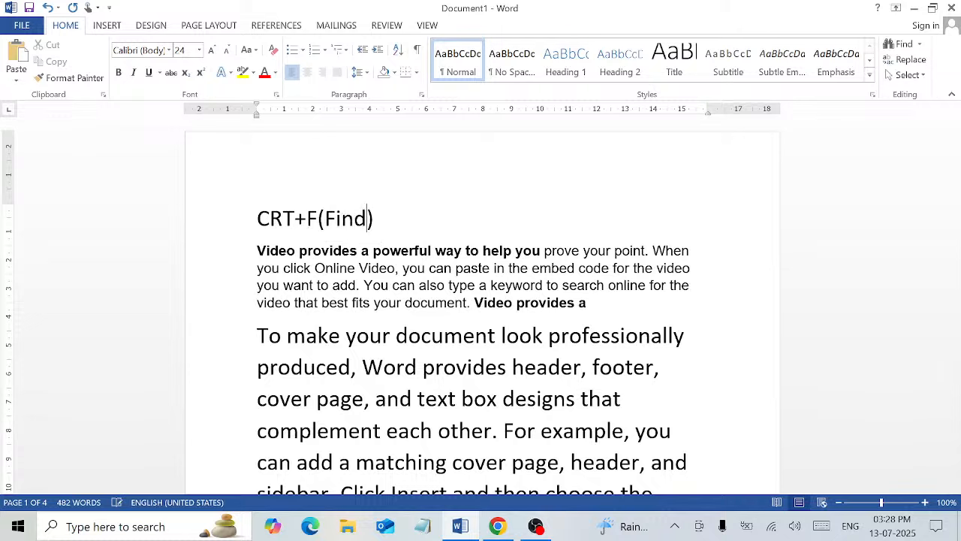
pyautogui.click(425, 213)
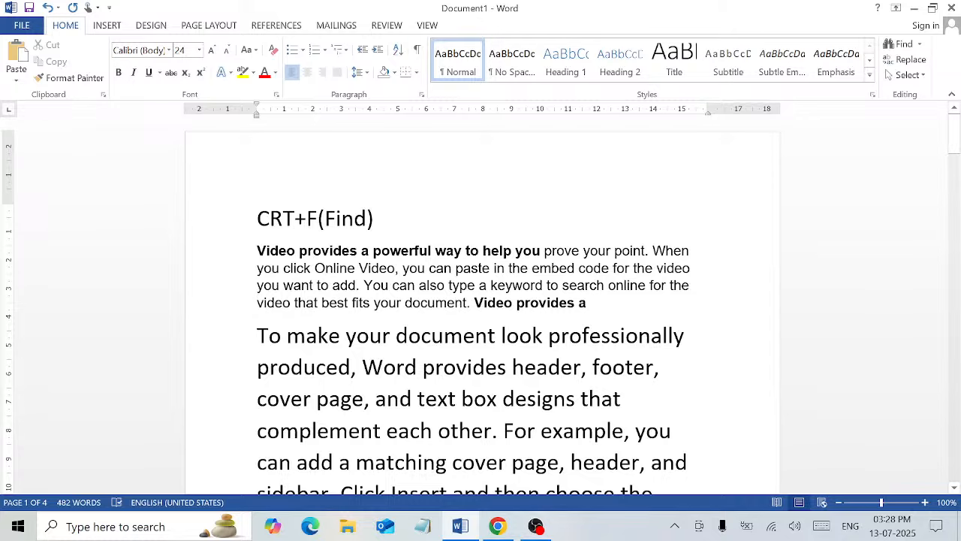
# Step: Insert "Kshama Computer" before "online" in the page 2 sentence about searching for a keyword
pyautogui.scroll(-15, 481, 301)
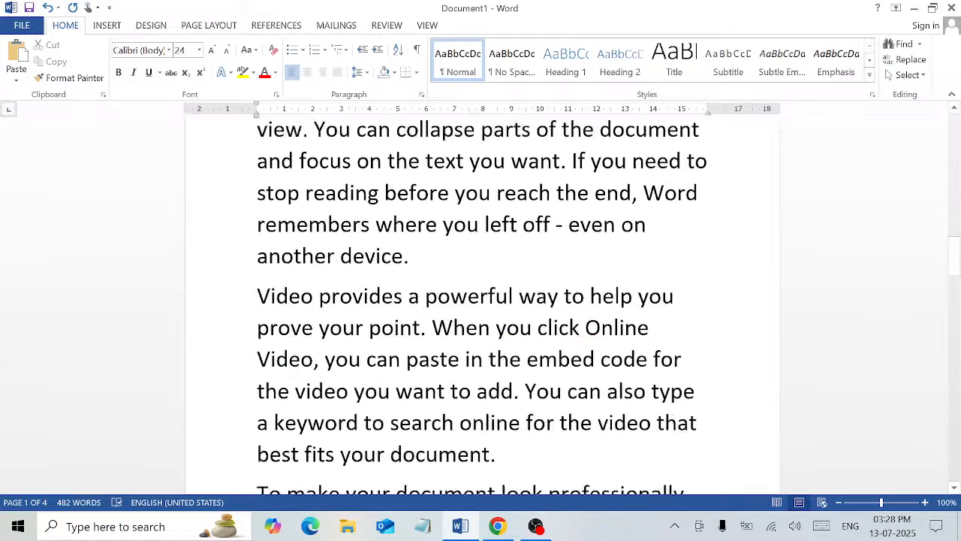
pyautogui.scroll(-5, 480, 301)
pyautogui.scroll(5, 481, 300)
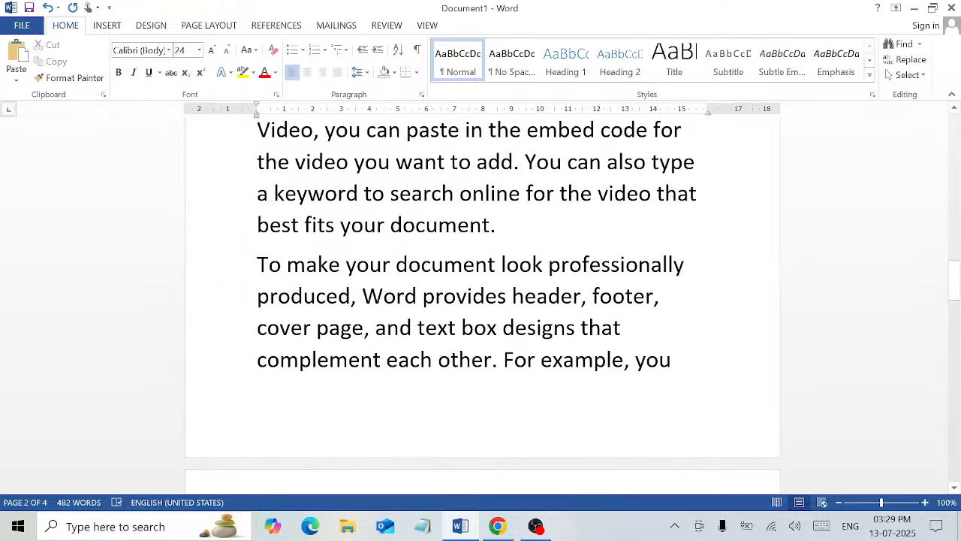
pyautogui.click(459, 194)
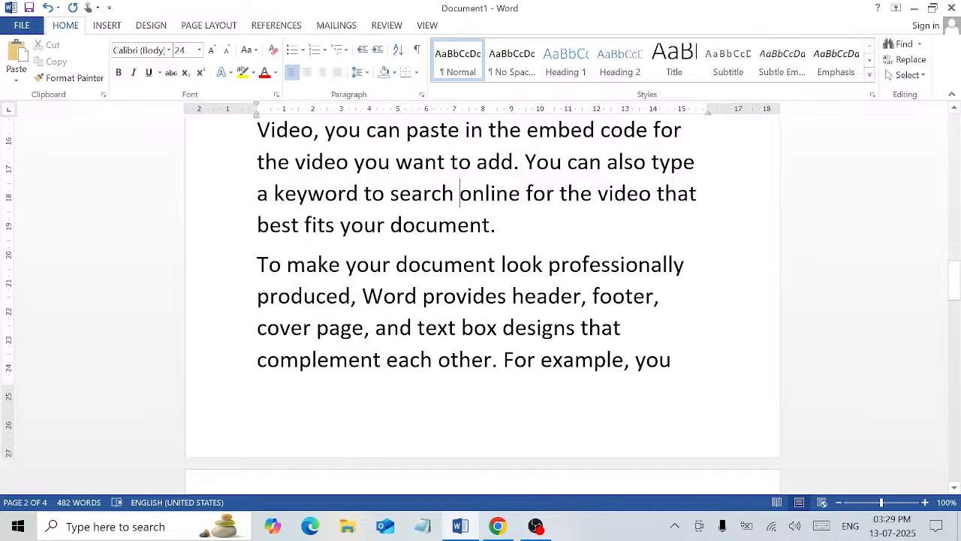
pyautogui.write('Kshama ')
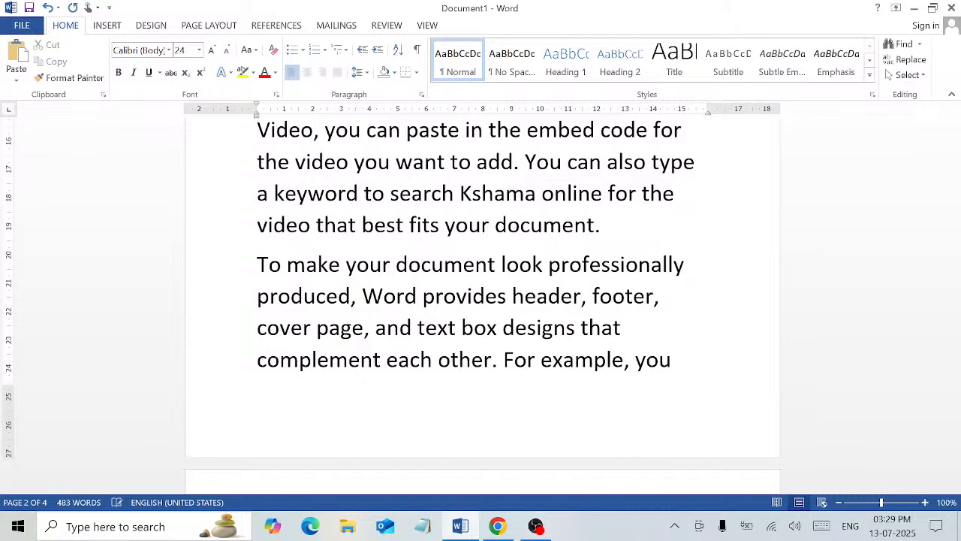
pyautogui.write('Compute')
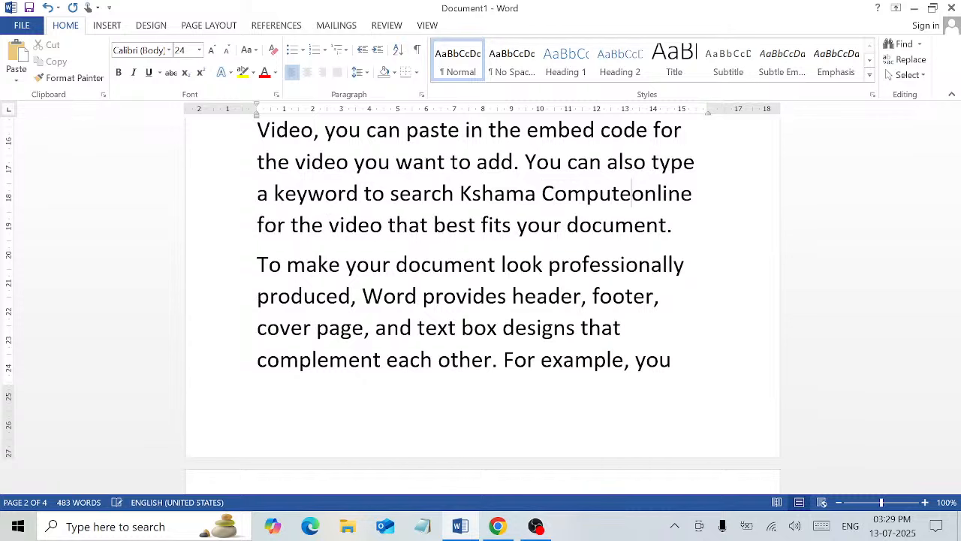
pyautogui.write('r')
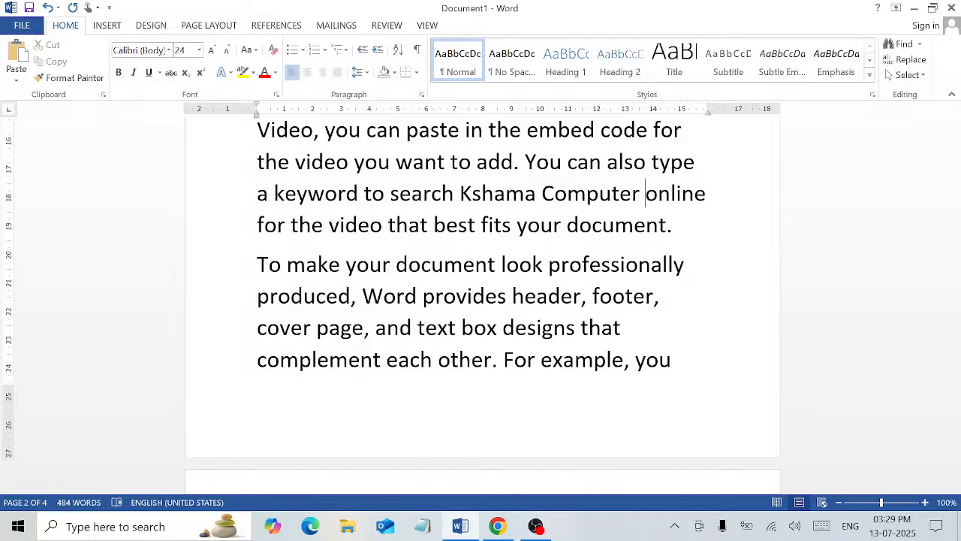
# Step: Return to the first page and place the cursor at the end of the CRT+F(Find) label
pyautogui.scroll(12, 480, 300)
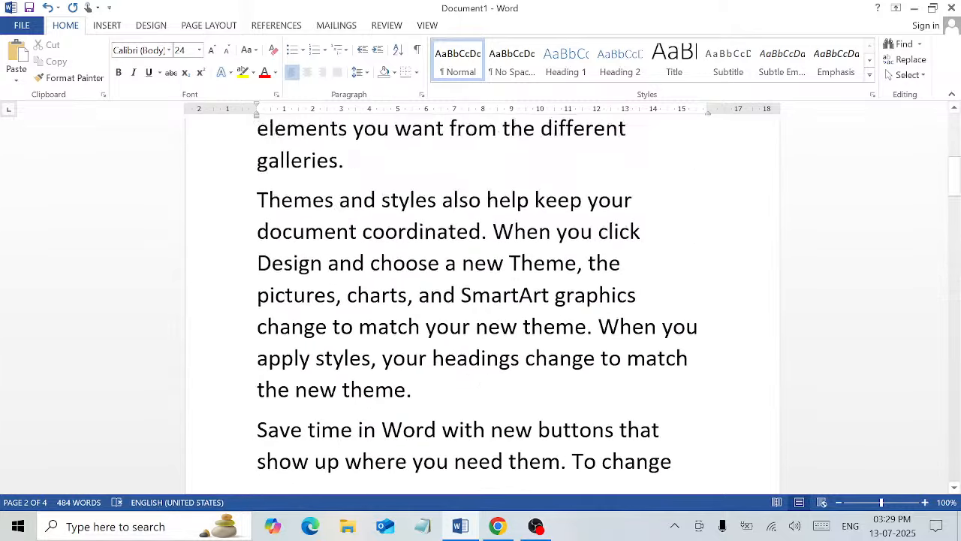
pyautogui.scroll(5, 456, 243)
pyautogui.click(456, 240)
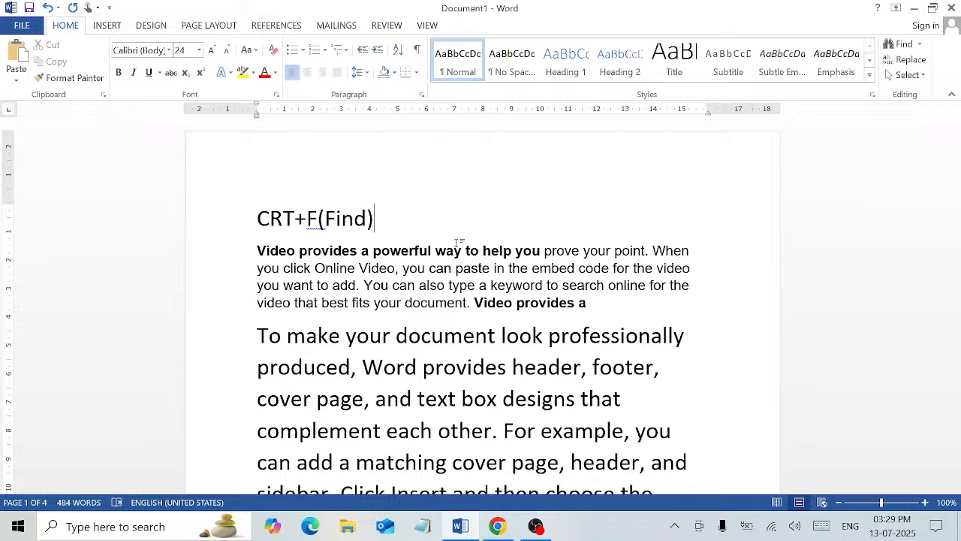
# Step: Demonstrate Find by opening the document search twice and closing it each time
pyautogui.hotkey('ctrl', 'f')
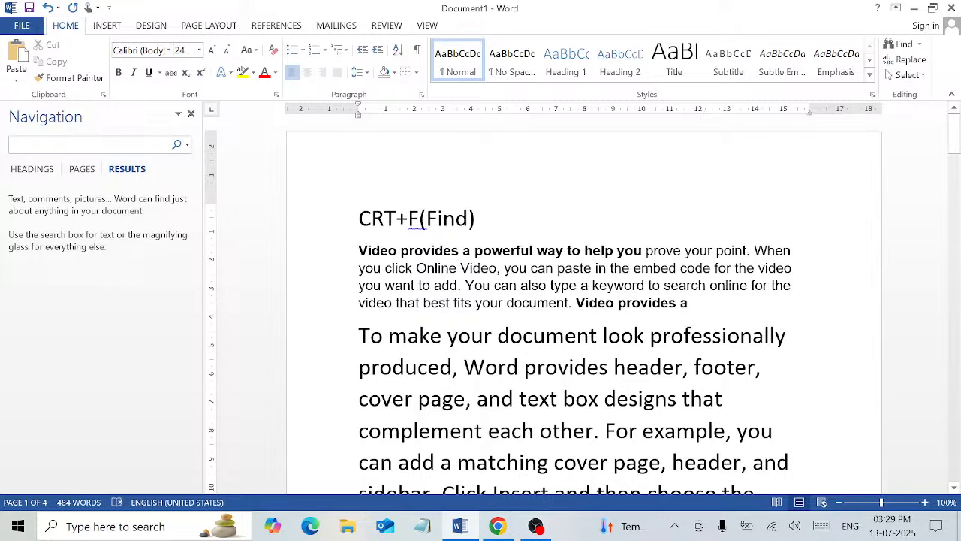
pyautogui.click(191, 114)
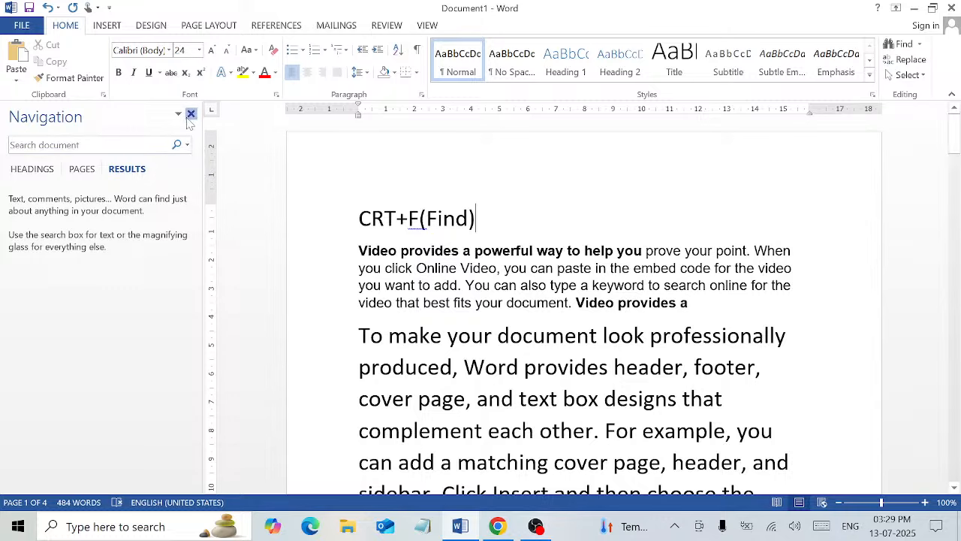
pyautogui.click(191, 114)
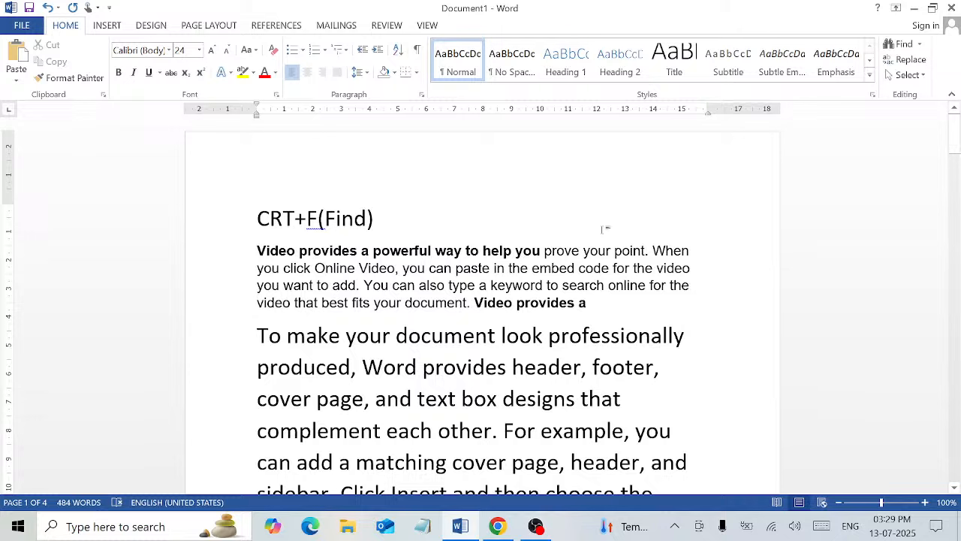
pyautogui.click(888, 45)
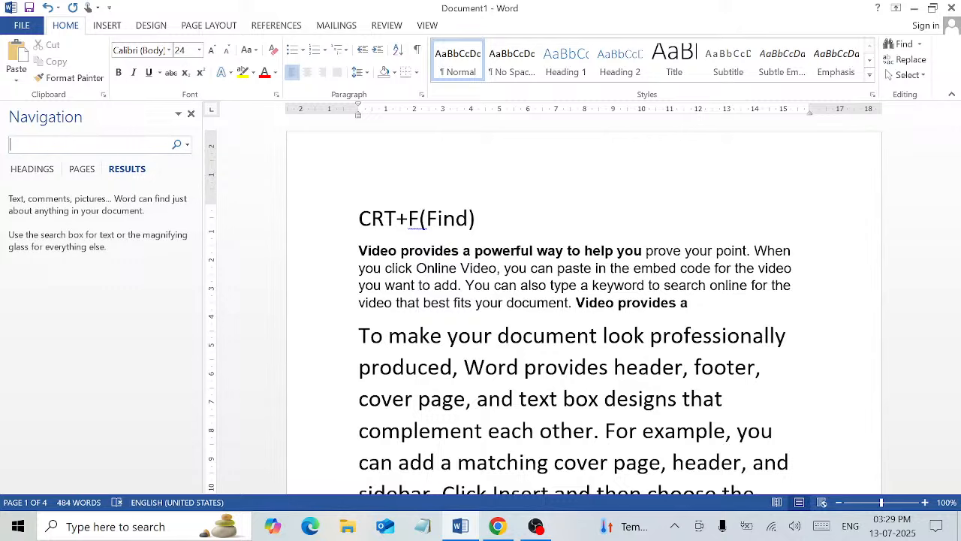
pyautogui.click(191, 114)
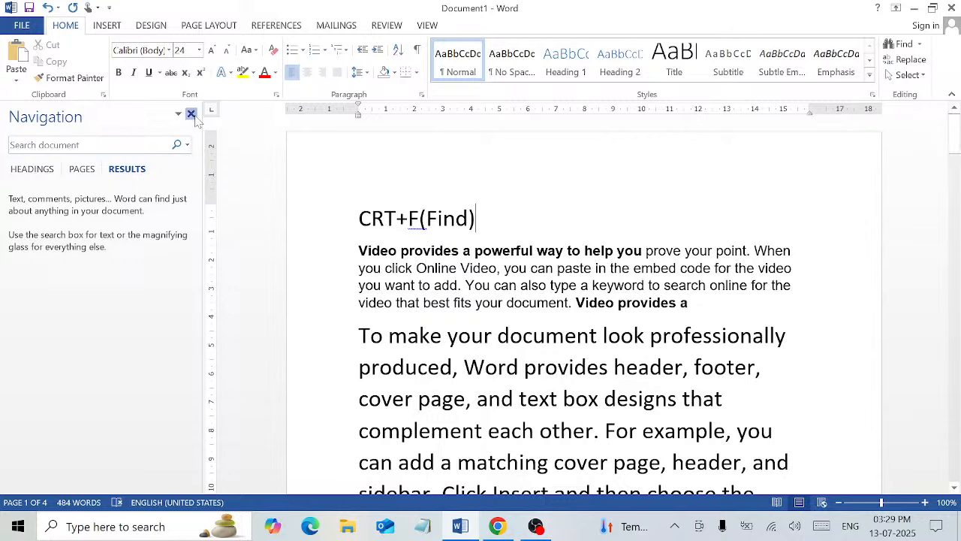
# Step: Search the document for "Kshama Computer", return to the first page and close the search
pyautogui.hotkey('ctrl', 'f')
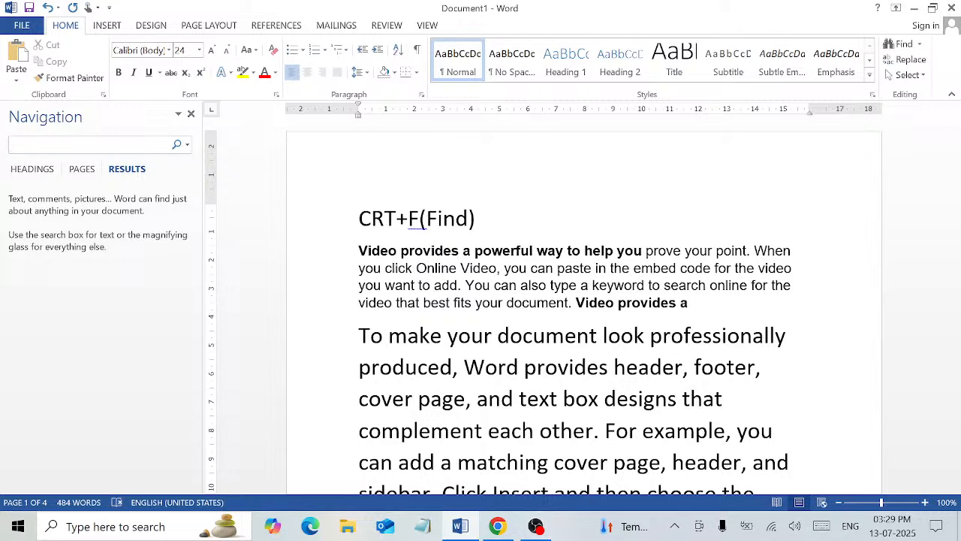
pyautogui.write('Kshama')
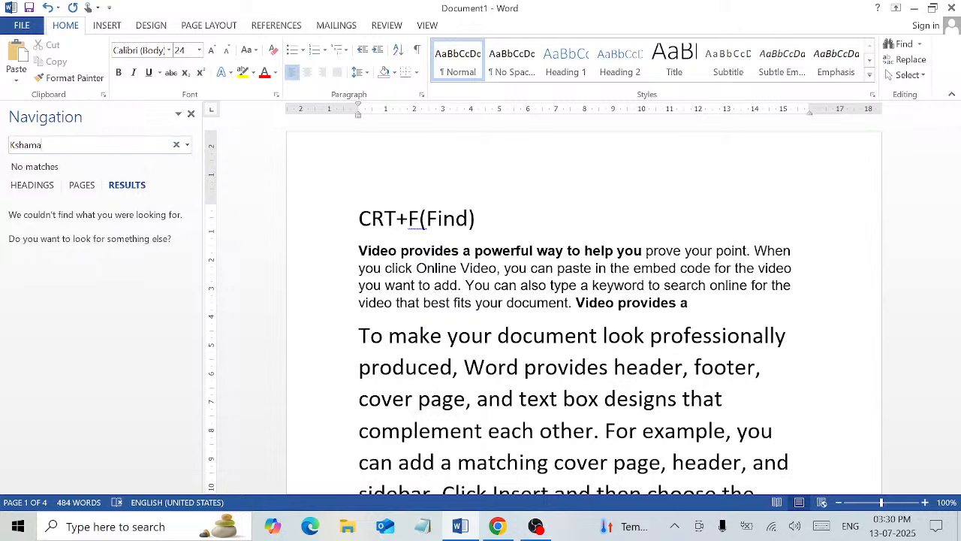
pyautogui.write(' Computer')
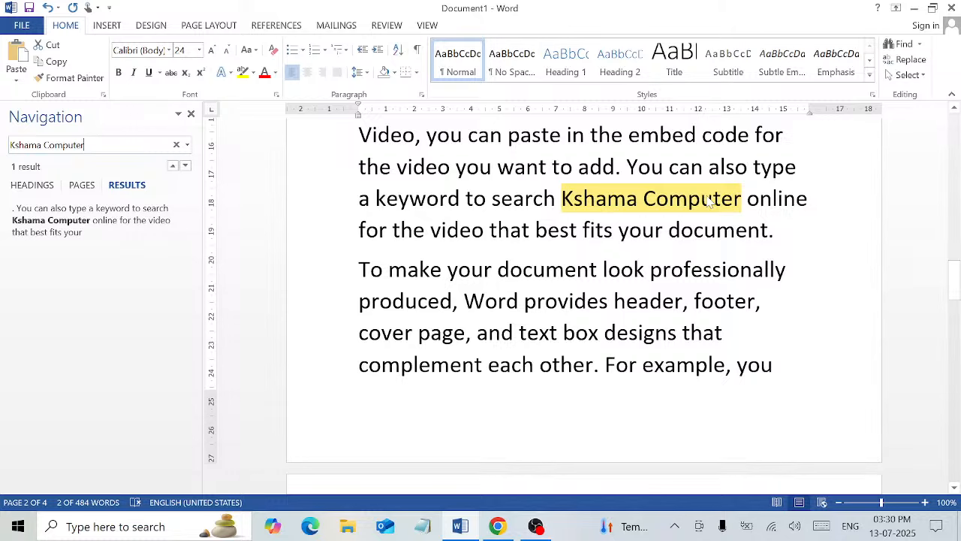
pyautogui.scroll(1, 222, 219)
pyautogui.click(191, 114)
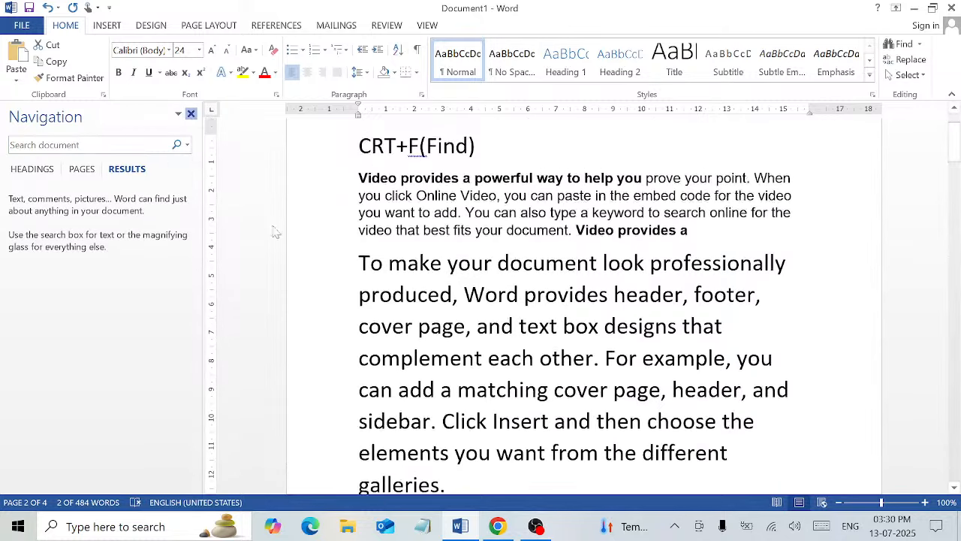
# Step: Change the label on the first line to CRT+G(Goto) and place the cursor at its end
pyautogui.click(386, 148)
pyautogui.scroll(2, 386, 148)
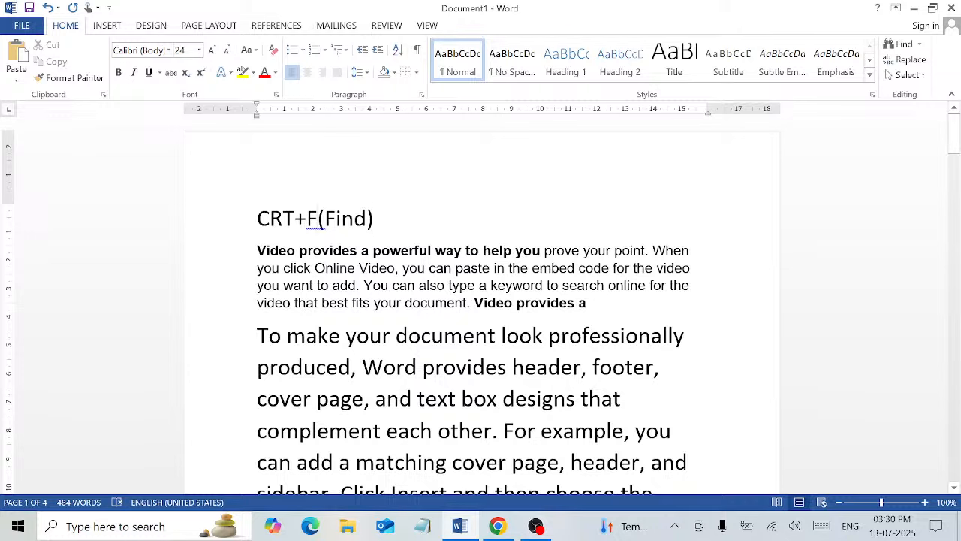
pyautogui.press('BackSpace')
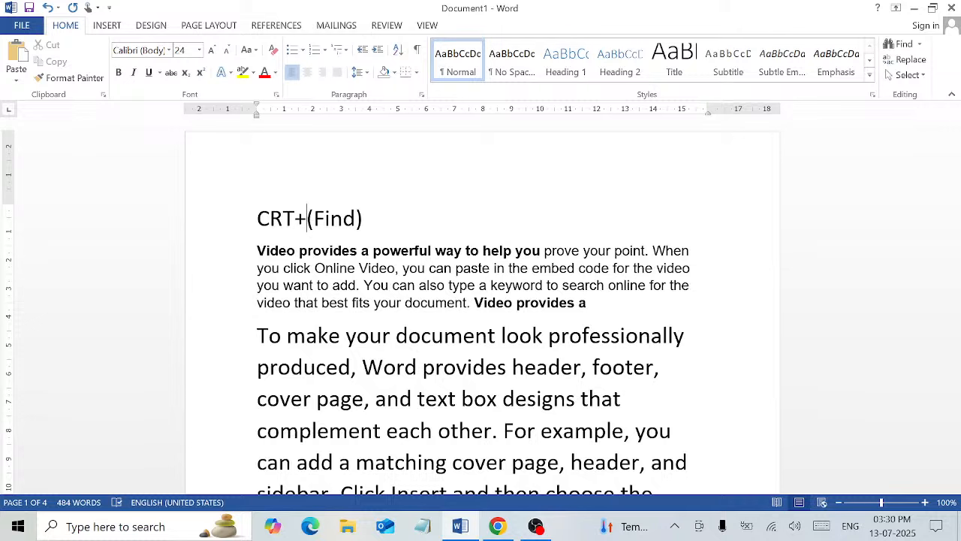
pyautogui.write('G')
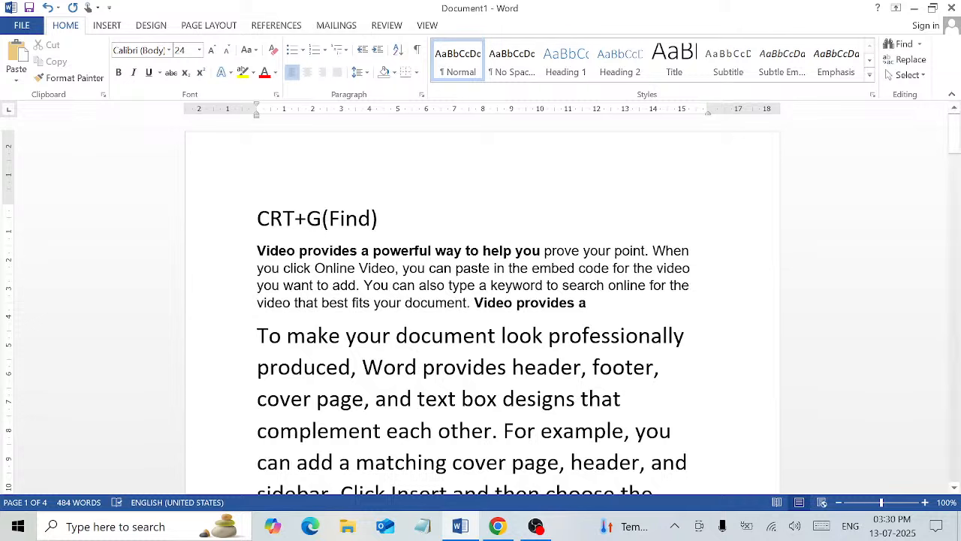
pyautogui.press('Right')
pyautogui.hotkey('shift', 'Right')
pyautogui.hotkey('shift', 'Right')
pyautogui.hotkey('shift', 'Right')
pyautogui.hotkey('shift', 'Right')
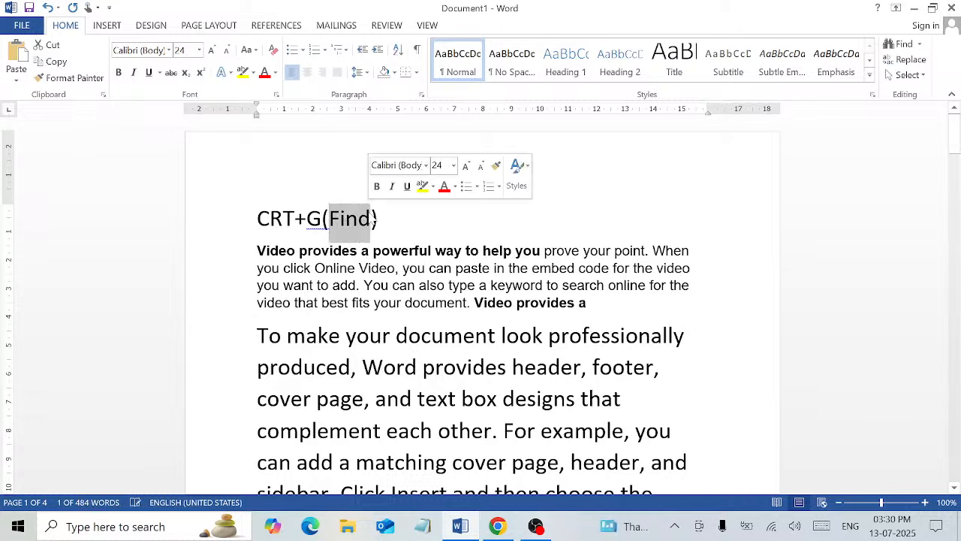
pyautogui.write('Goto')
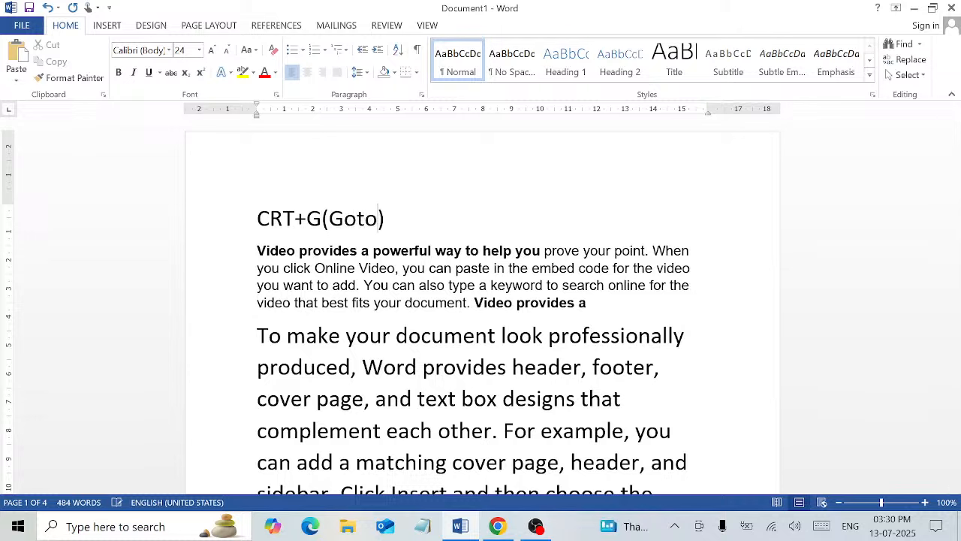
pyautogui.click(437, 234)
# Step: Use Go To to jump from the first page to page 4 of the document
pyautogui.scroll(-8, 440, 234)
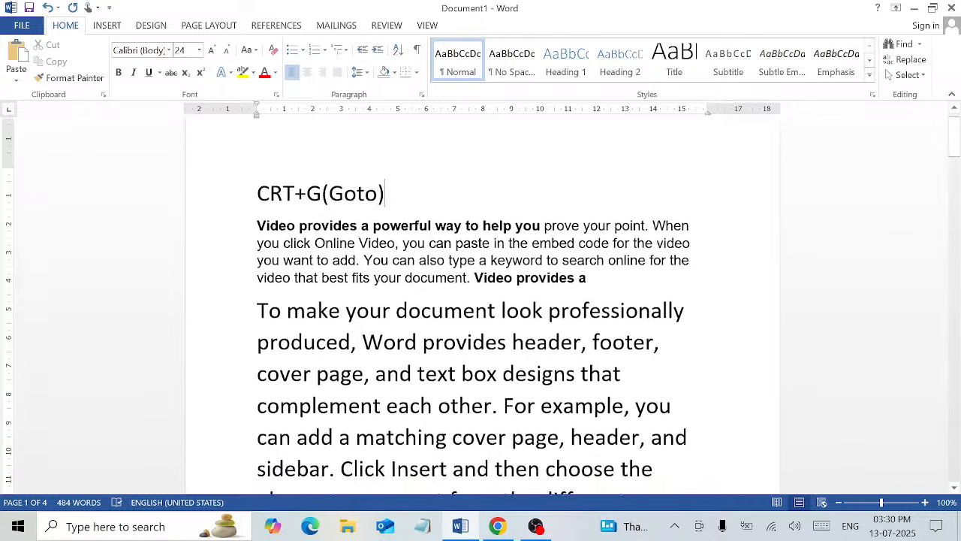
pyautogui.scroll(5, 481, 301)
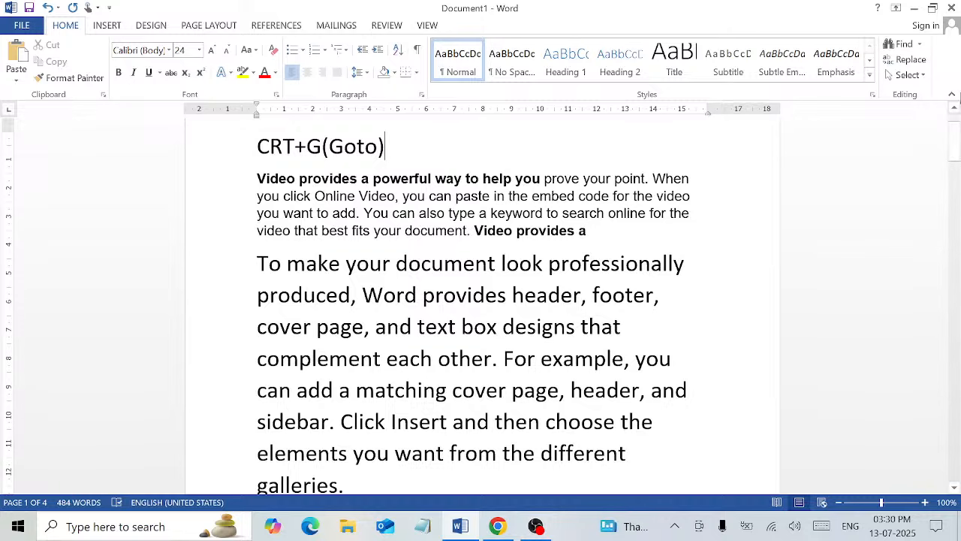
pyautogui.moveTo(955, 143); pyautogui.dragTo(953, 120)
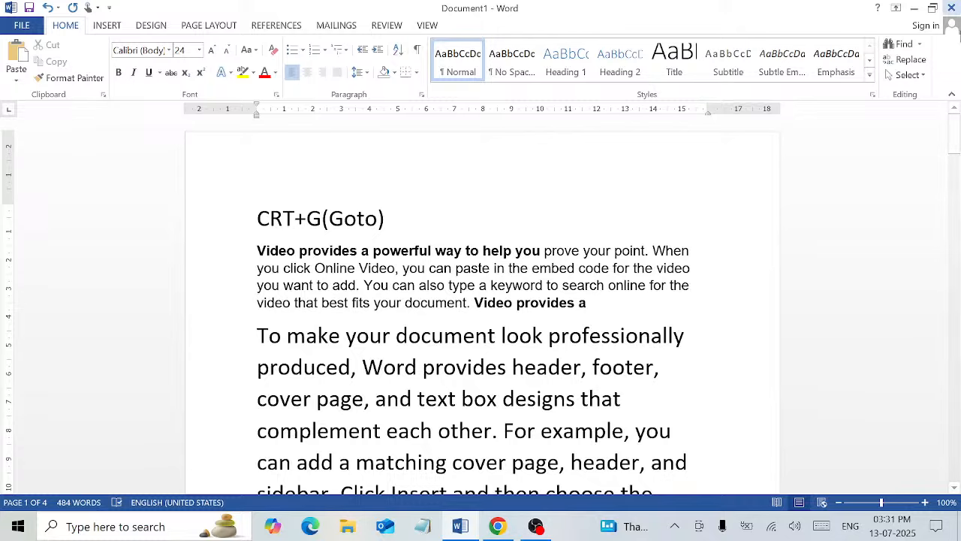
pyautogui.moveTo(955, 138)
pyautogui.mouseDown()
pyautogui.moveTo(955, 368)
pyautogui.moveTo(955, 135)
pyautogui.mouseUp()
pyautogui.hotkey('ctrl', 'g')
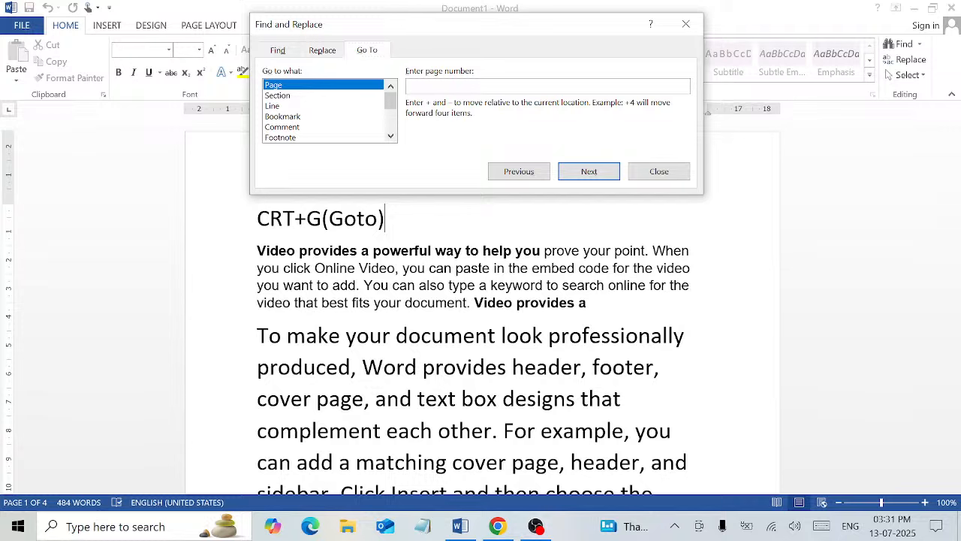
pyautogui.write('4')
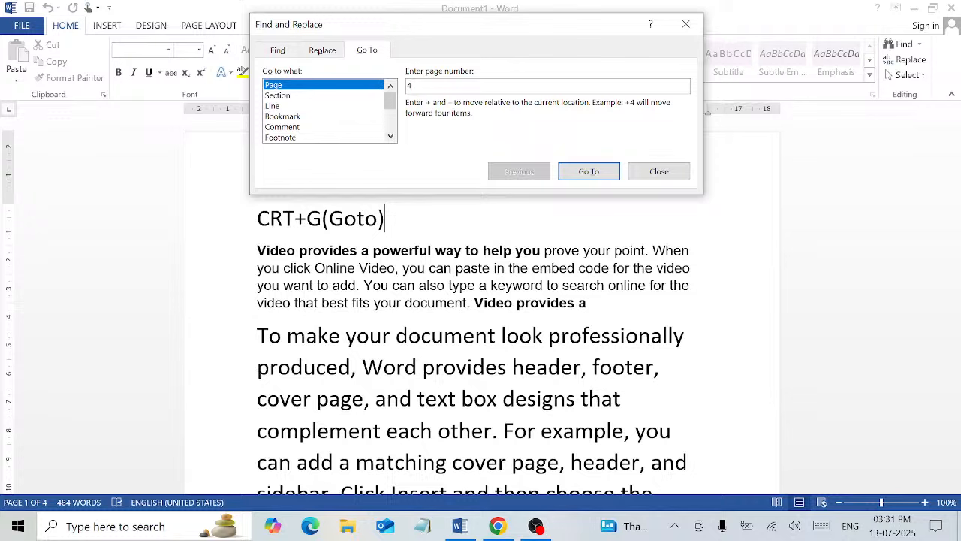
pyautogui.click(586, 174)
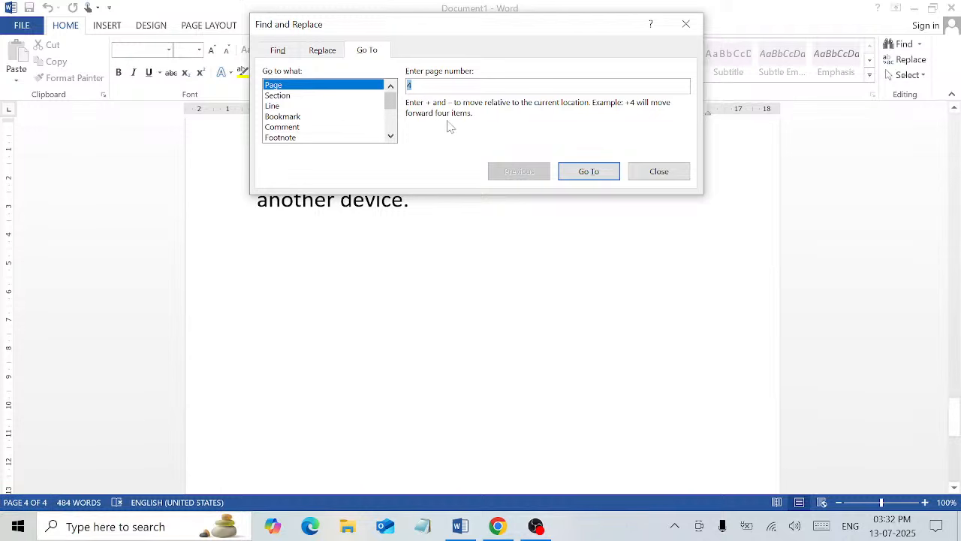
# Step: Switch the Go To target to Line and jump to line 5
pyautogui.click(414, 86)
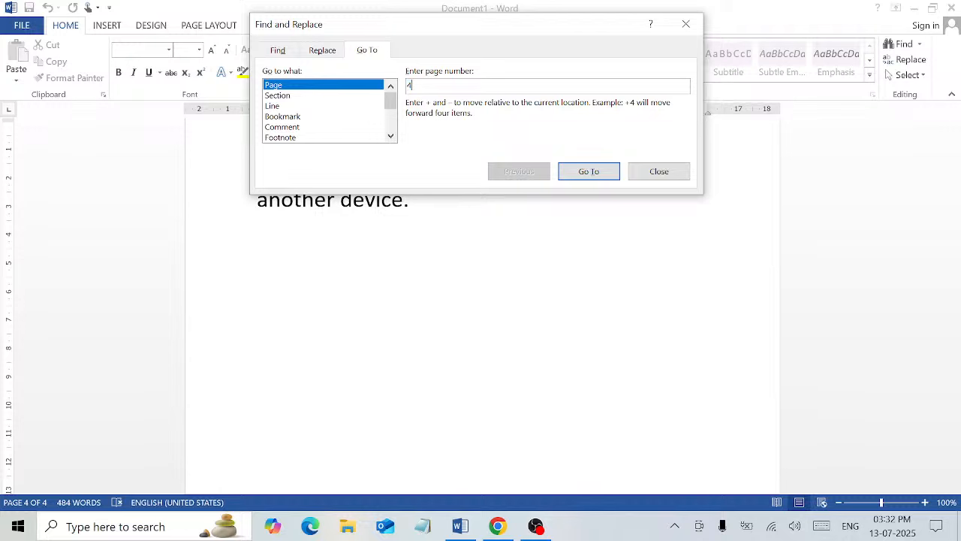
pyautogui.click(283, 107)
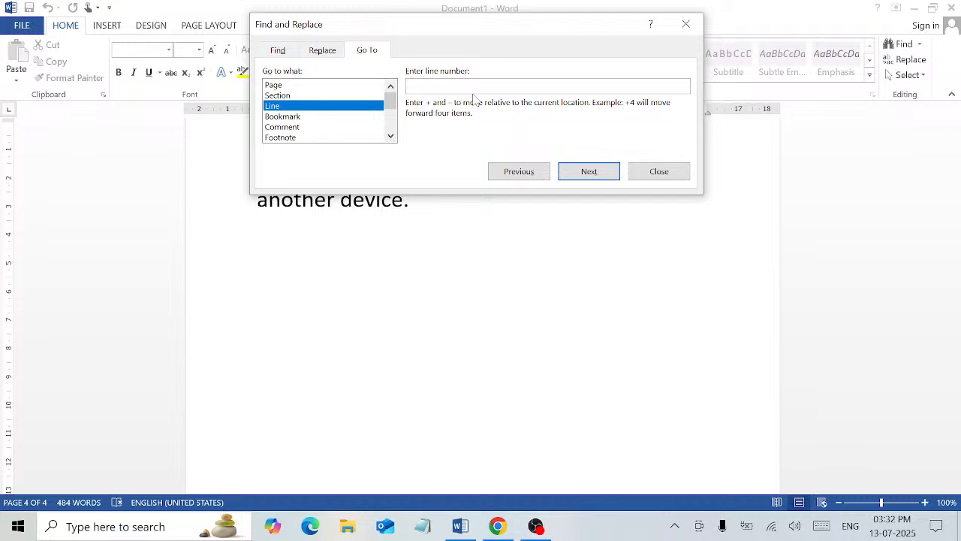
pyautogui.write('5')
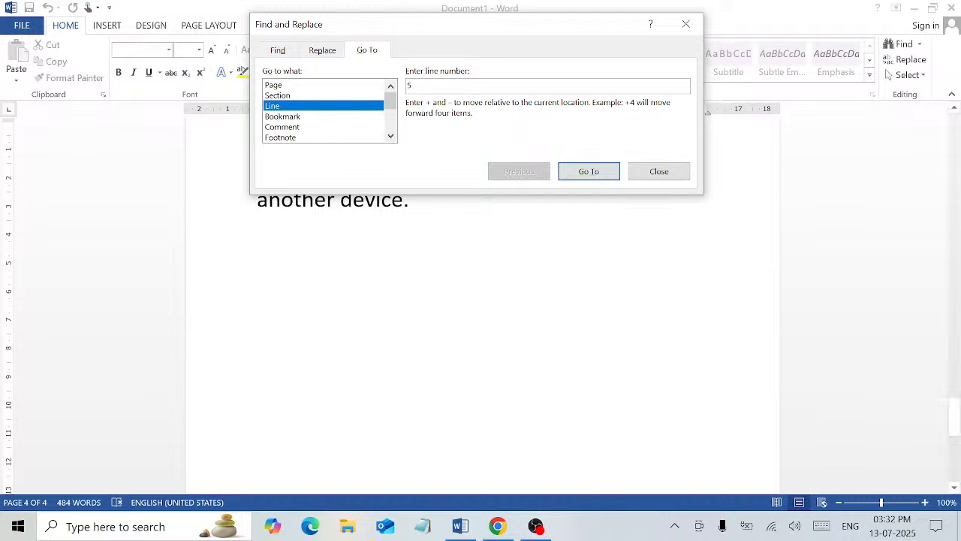
pyautogui.click(590, 174)
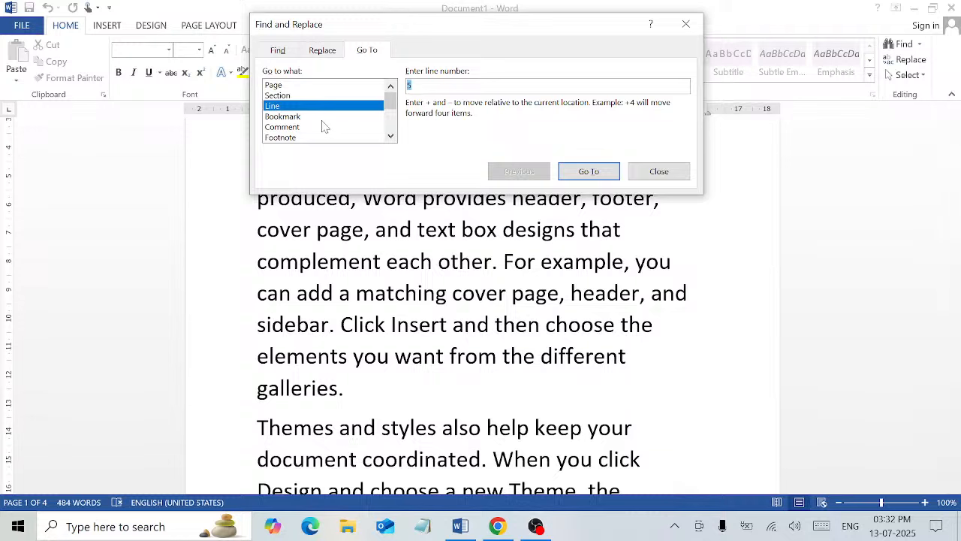
# Step: Look through the other Go To target types, including Bookmark, Comment, Footnote and Table
pyautogui.click(308, 116)
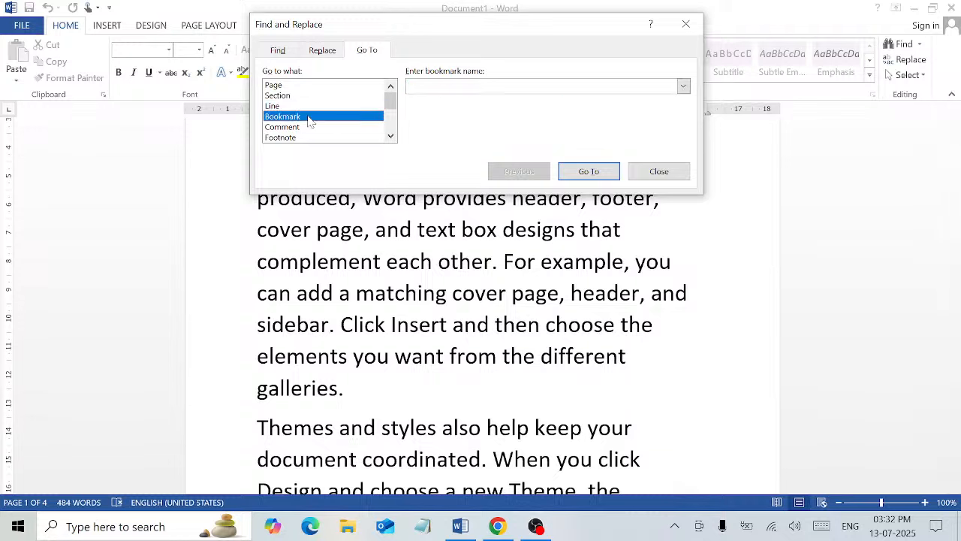
pyautogui.click(307, 129)
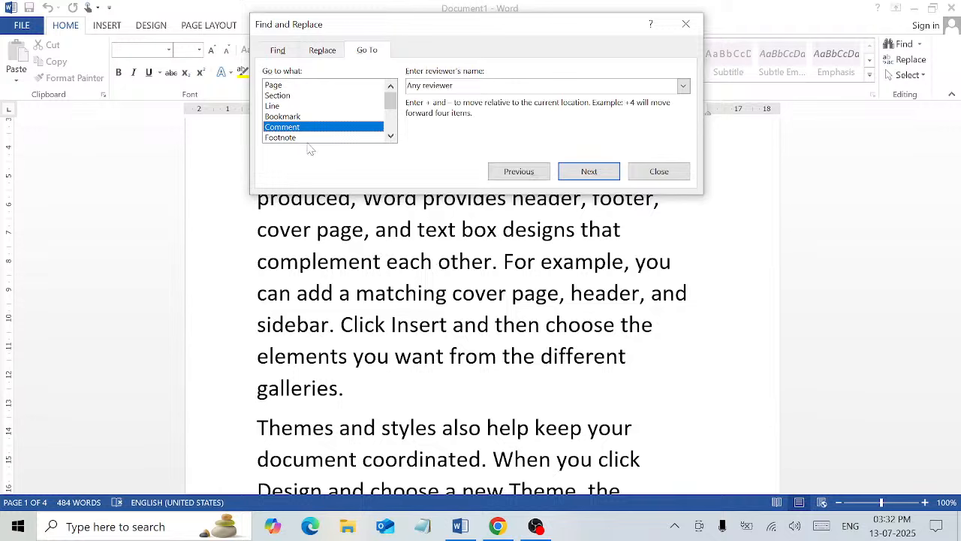
pyautogui.click(310, 138)
pyautogui.scroll(-1, 312, 137)
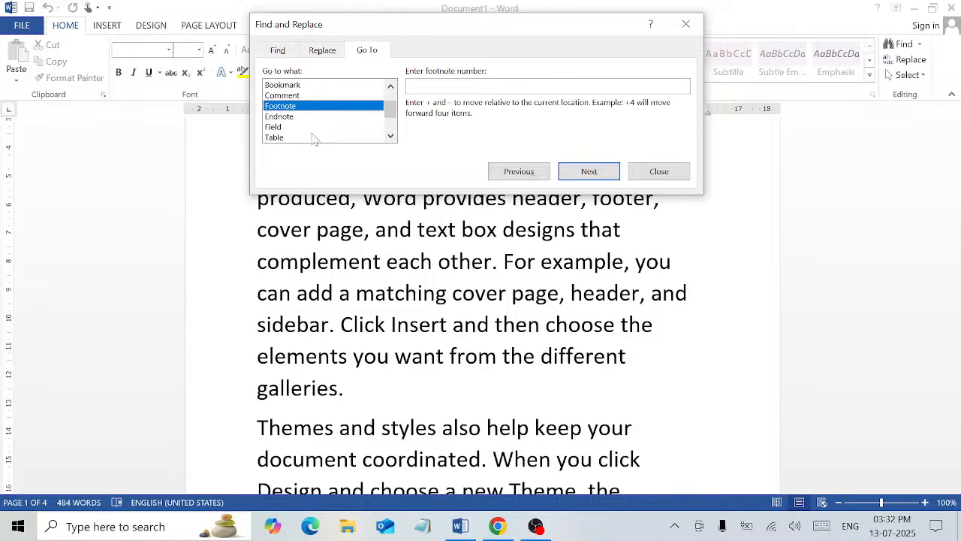
pyautogui.scroll(-1, 317, 119)
pyautogui.click(309, 108)
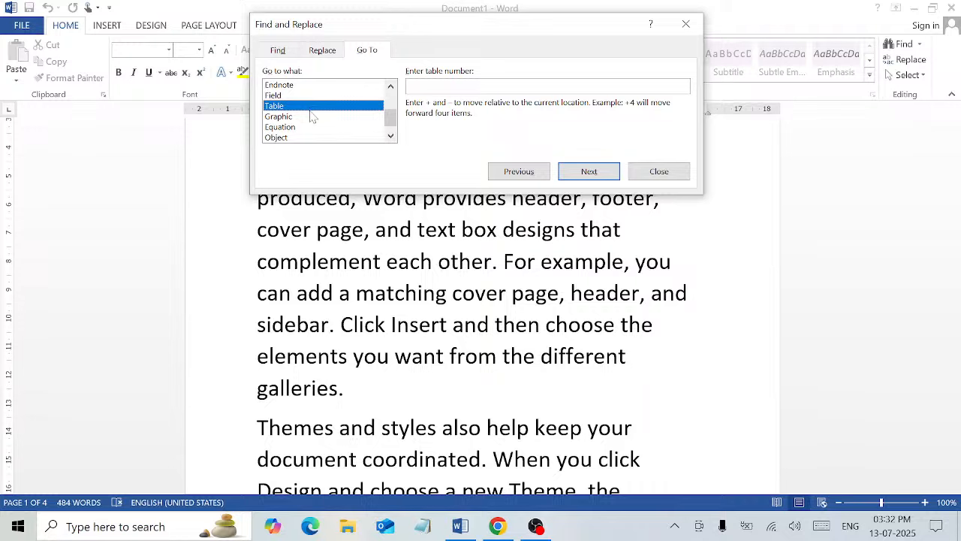
pyautogui.scroll(-1, 312, 121)
pyautogui.scroll(3, 314, 127)
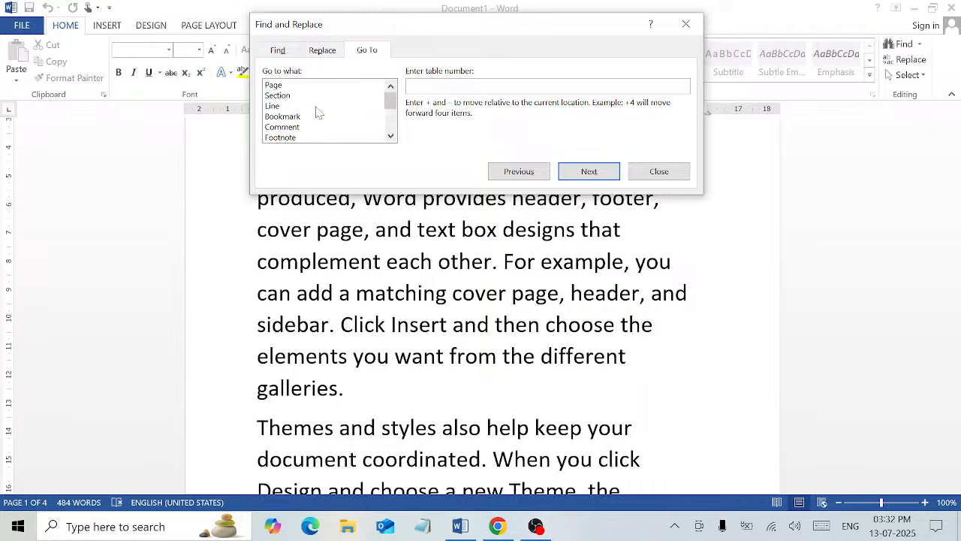
# Step: Close the Go To dialog and place the cursor at the end of the CRT+G(Goto) label
pyautogui.click(659, 171)
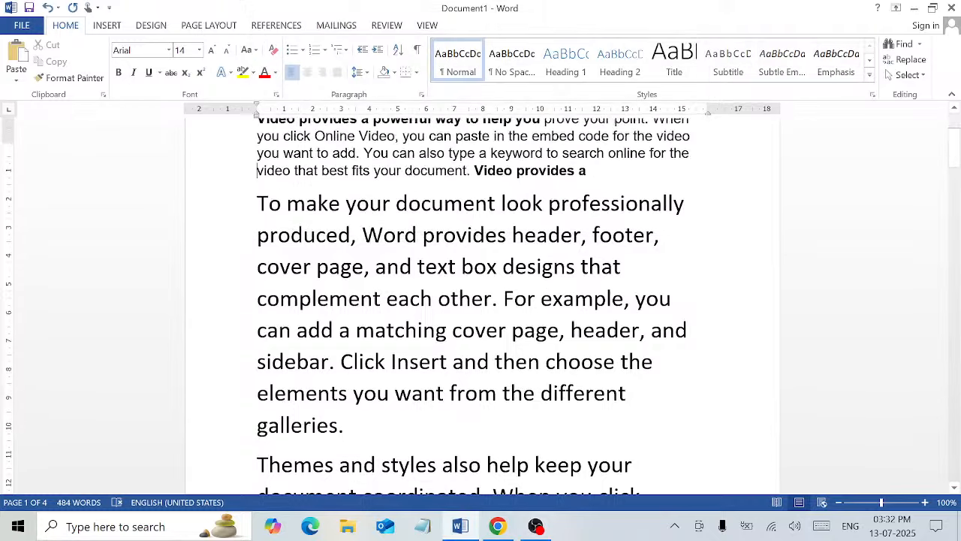
pyautogui.scroll(3, 480, 300)
pyautogui.click(386, 218)
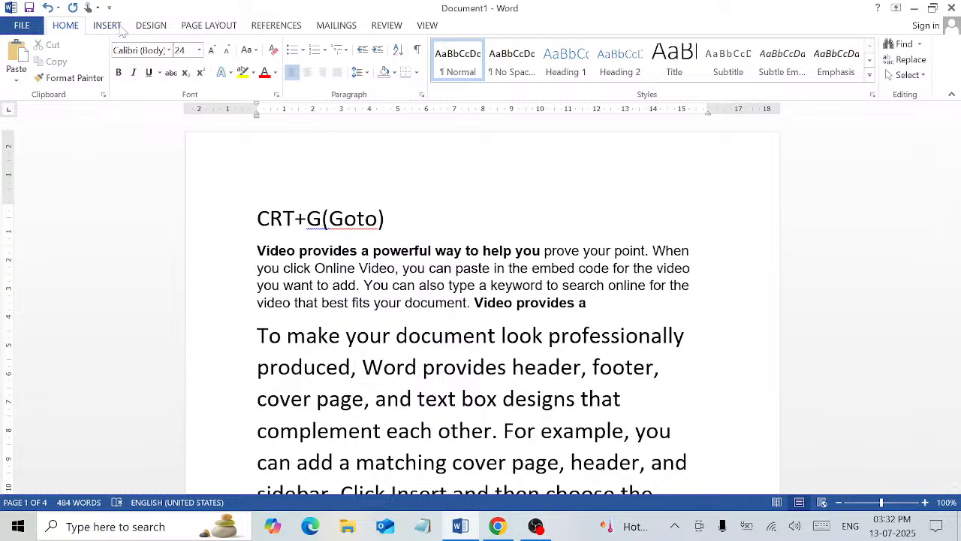
pyautogui.scroll(-1, 163, 32)
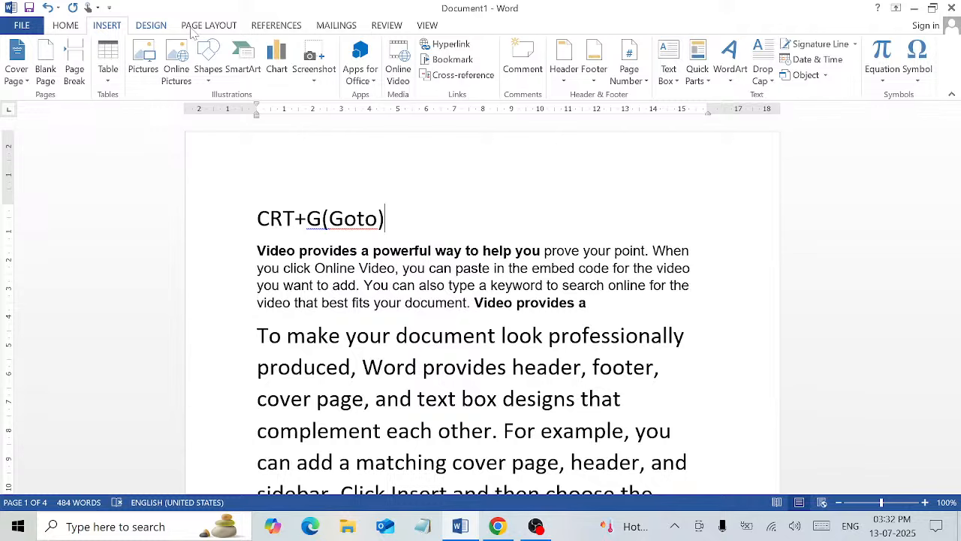
pyautogui.scroll(-1, 189, 33)
pyautogui.scroll(-1, 226, 31)
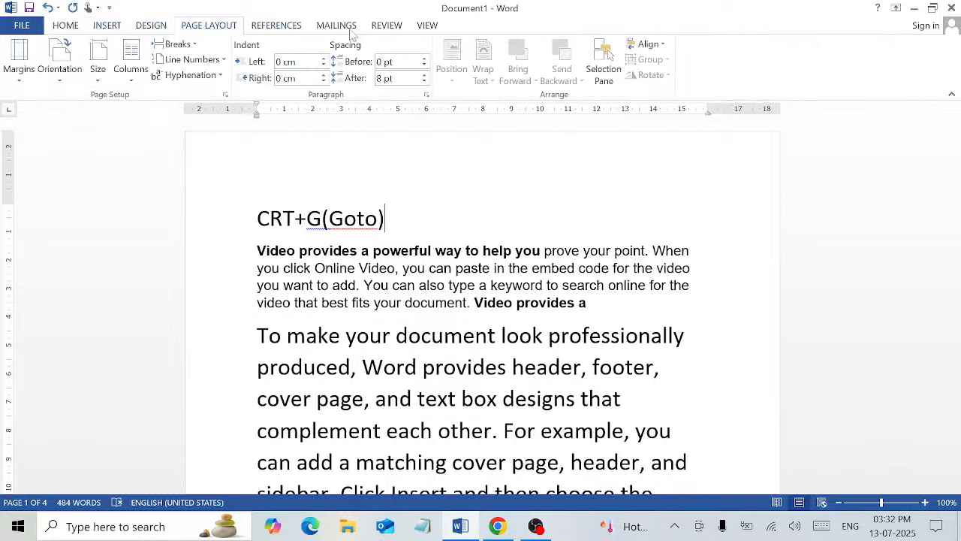
pyautogui.scroll(-1, 331, 42)
pyautogui.scroll(-1, 253, 41)
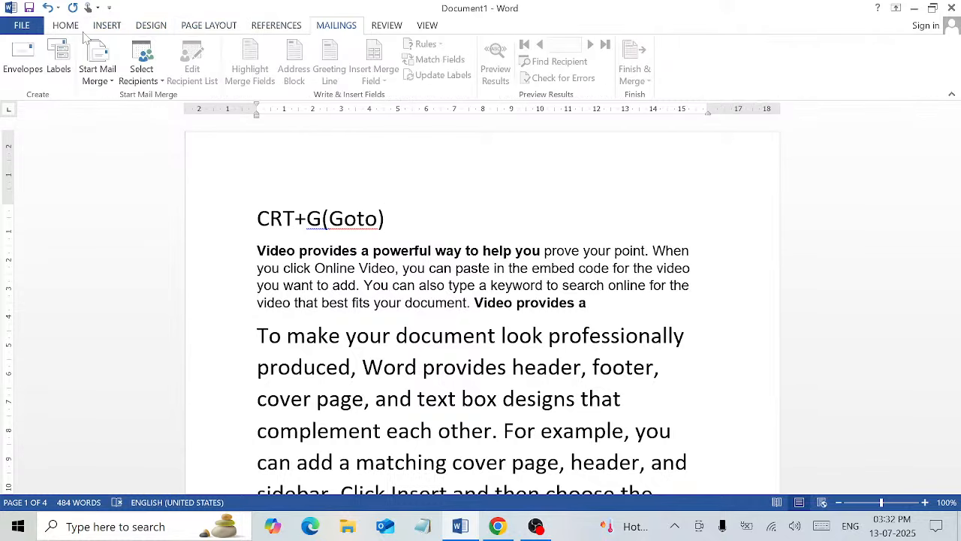
pyautogui.click(62, 29)
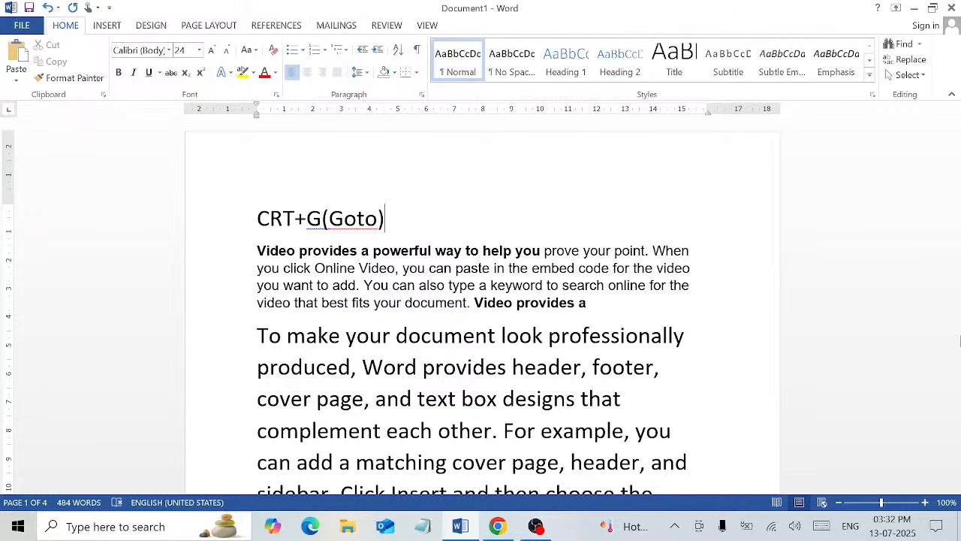
# Step: Open the Go To dialog through the Find options and close it without jumping anywhere
pyautogui.click(920, 46)
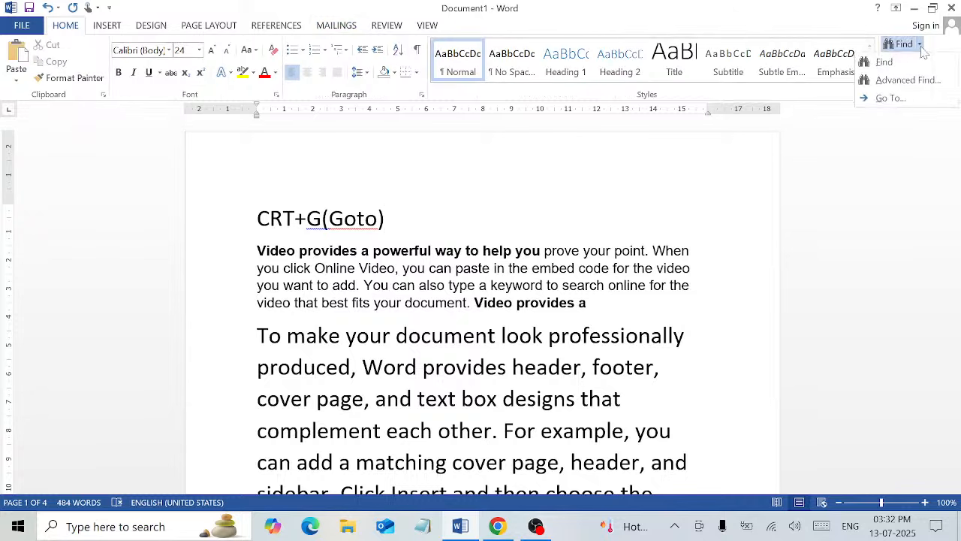
pyautogui.click(892, 99)
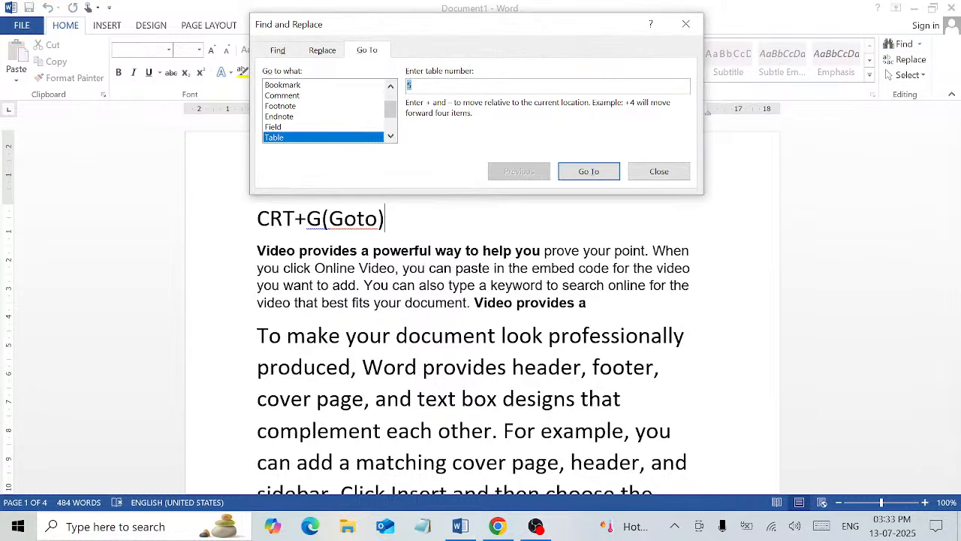
pyautogui.click(658, 172)
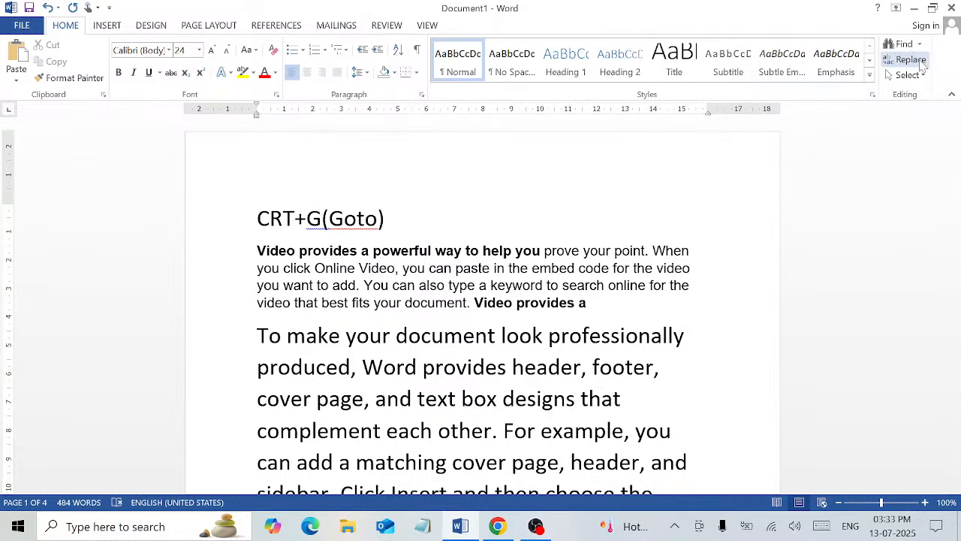
# Step: Open Find and Replace through the Replace command, view its Go To options, and close the dialog
pyautogui.click(921, 45)
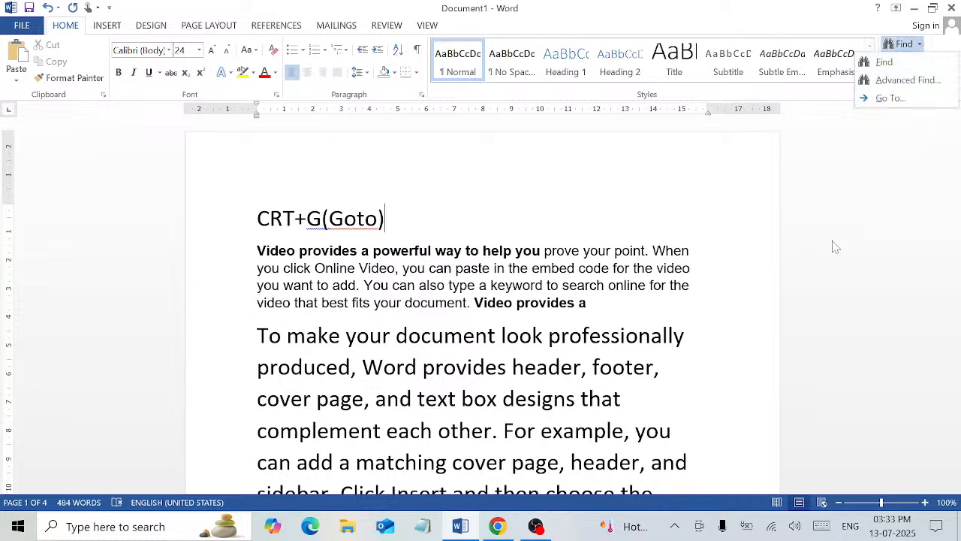
pyautogui.click(781, 212)
pyautogui.click(923, 61)
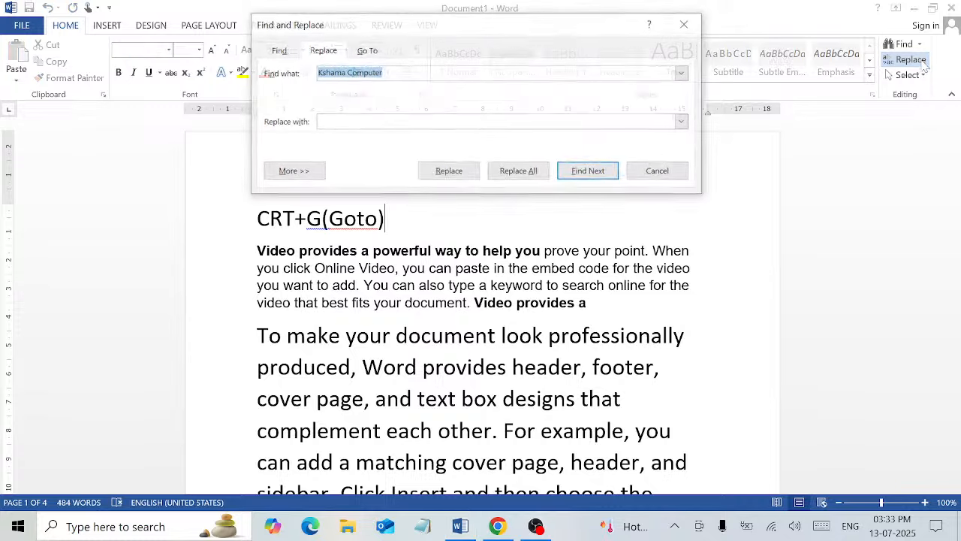
pyautogui.click(381, 53)
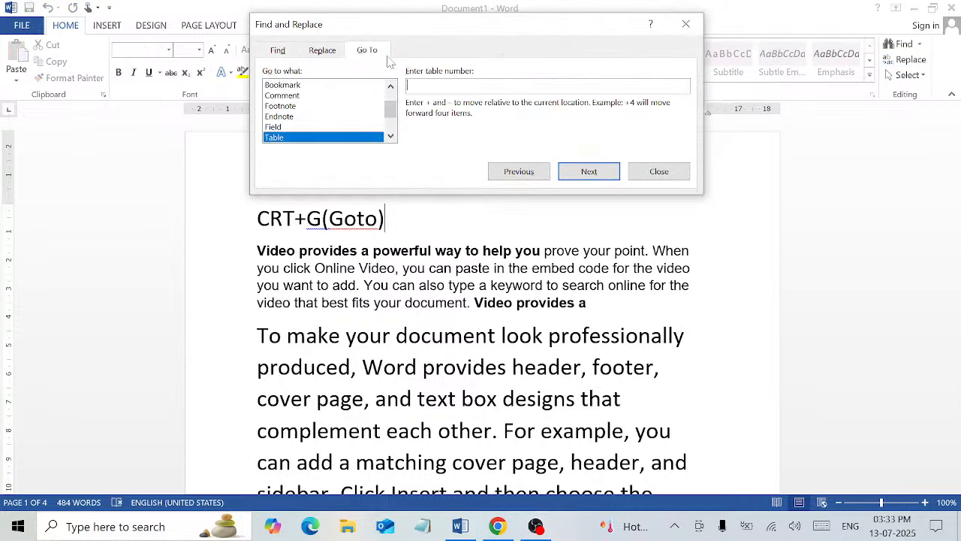
pyautogui.click(659, 171)
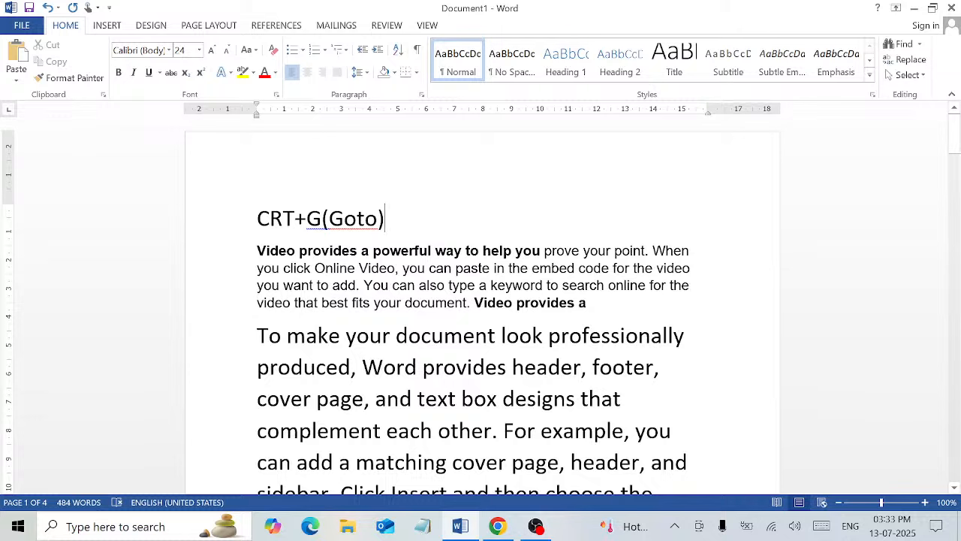
pyautogui.click(920, 45)
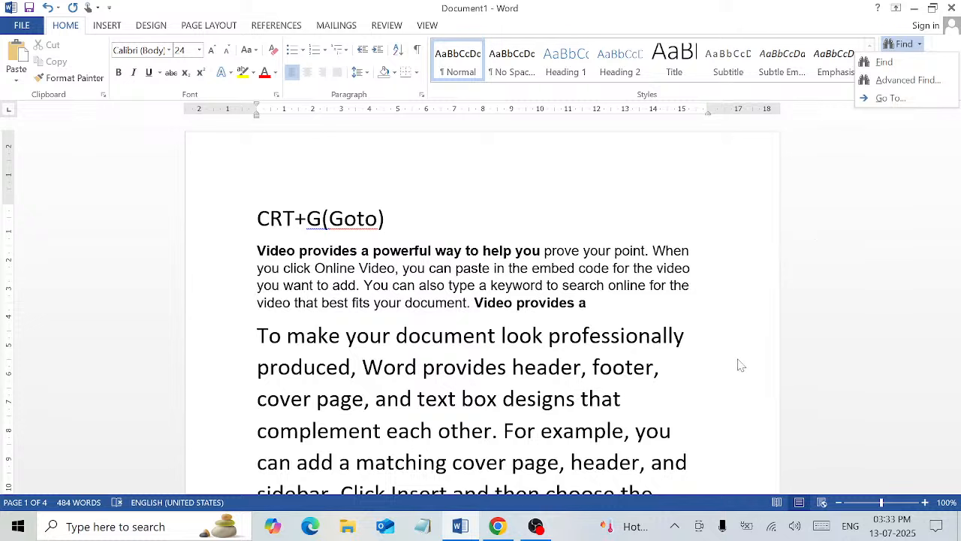
pyautogui.press('Escape')
# Step: Change the first-line label to CRT+H(Replace) and place the cursor at its end
pyautogui.click(322, 218)
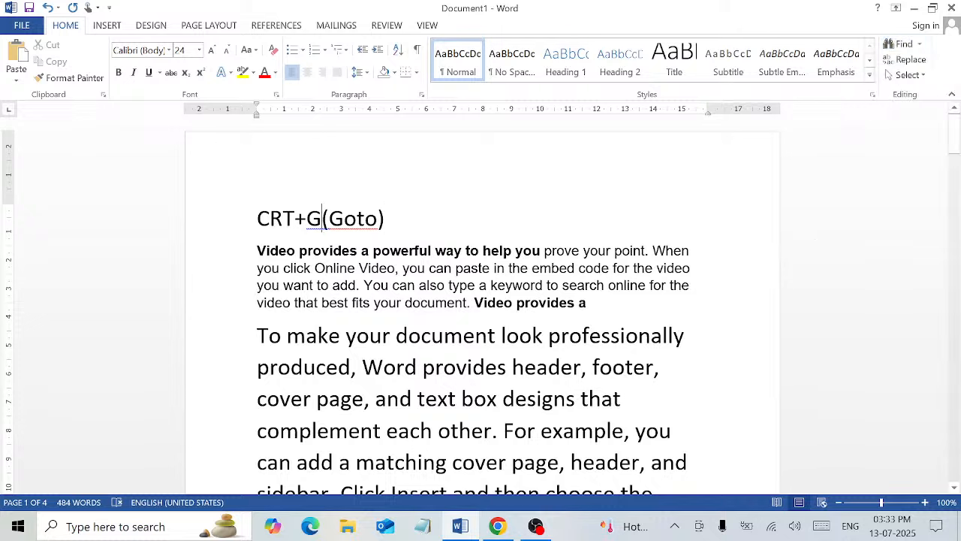
pyautogui.press('BackSpace')
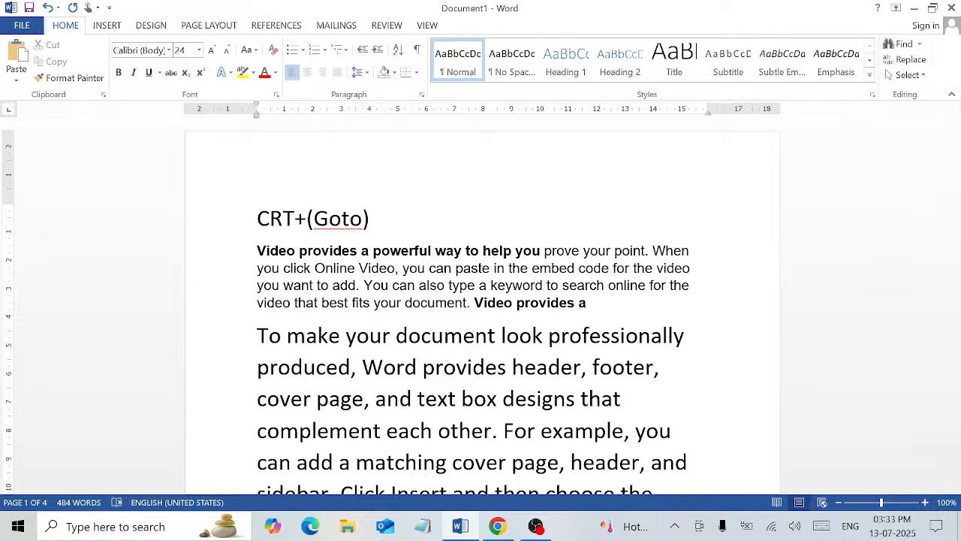
pyautogui.write('H')
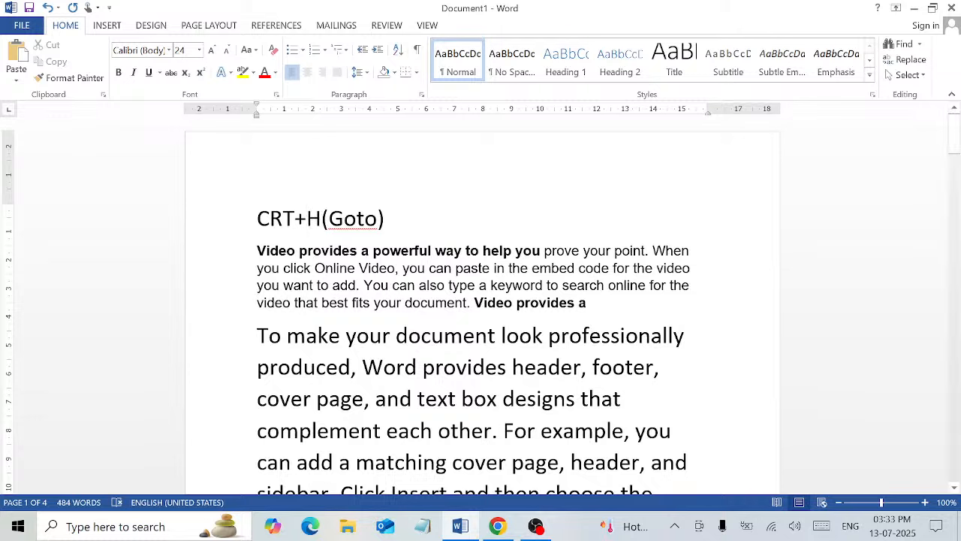
pyautogui.moveTo(328, 219); pyautogui.dragTo(377, 226)
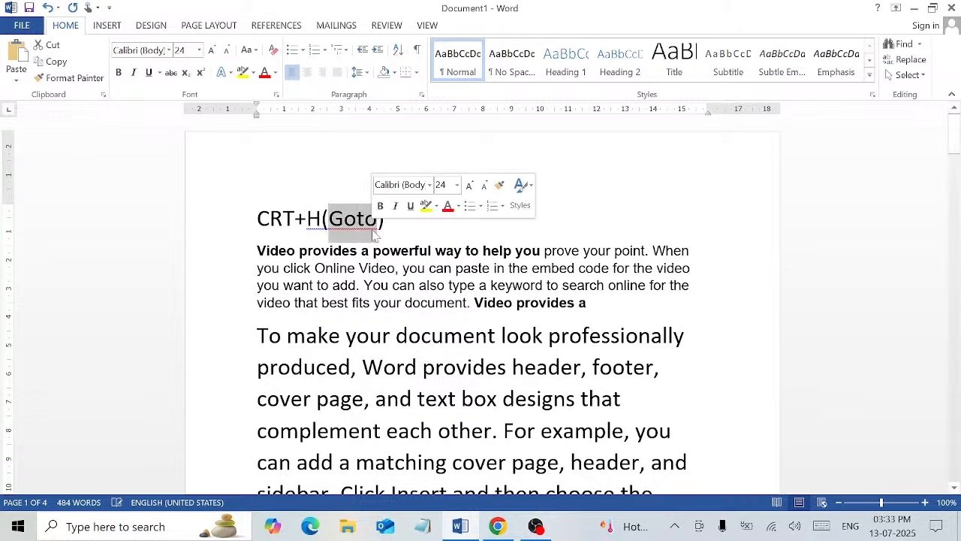
pyautogui.write('Rep')
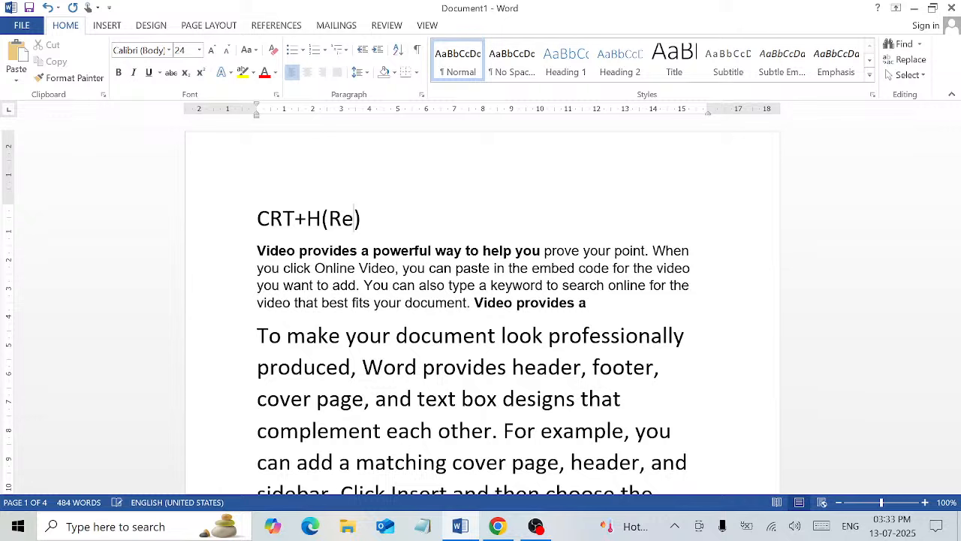
pyautogui.write('lace')
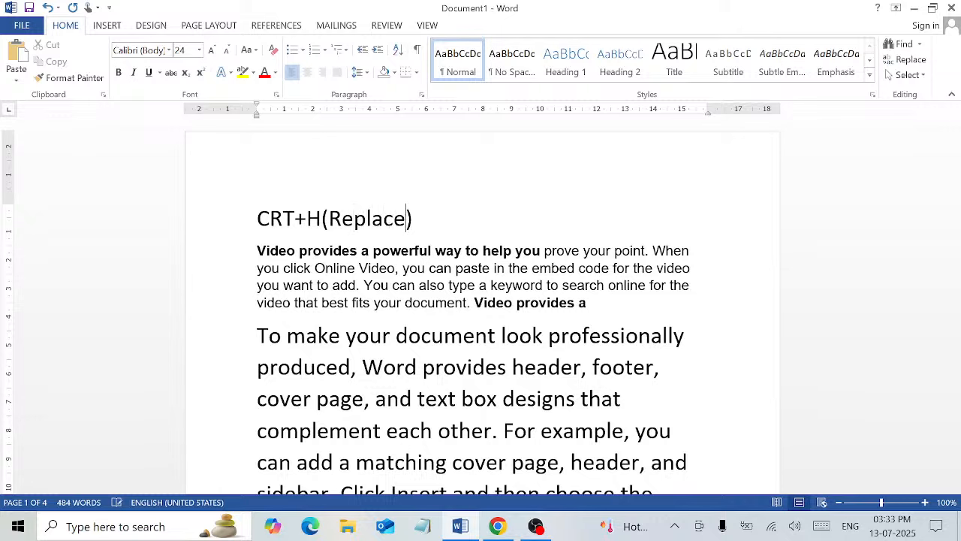
pyautogui.click(428, 251)
pyautogui.click(412, 218)
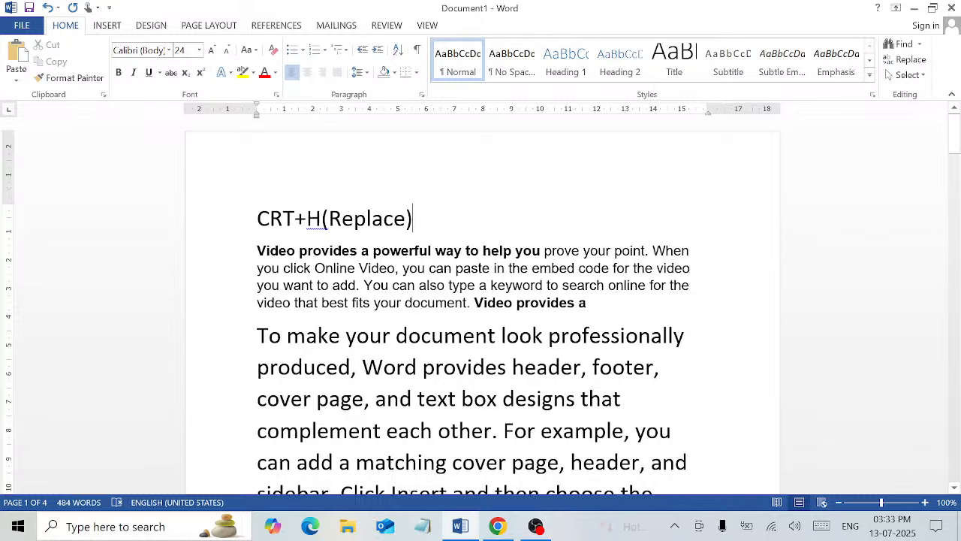
# Step: Select the word "Themes" at the start of its paragraph, search the document for it, and close the search results
pyautogui.scroll(-4, 481, 304)
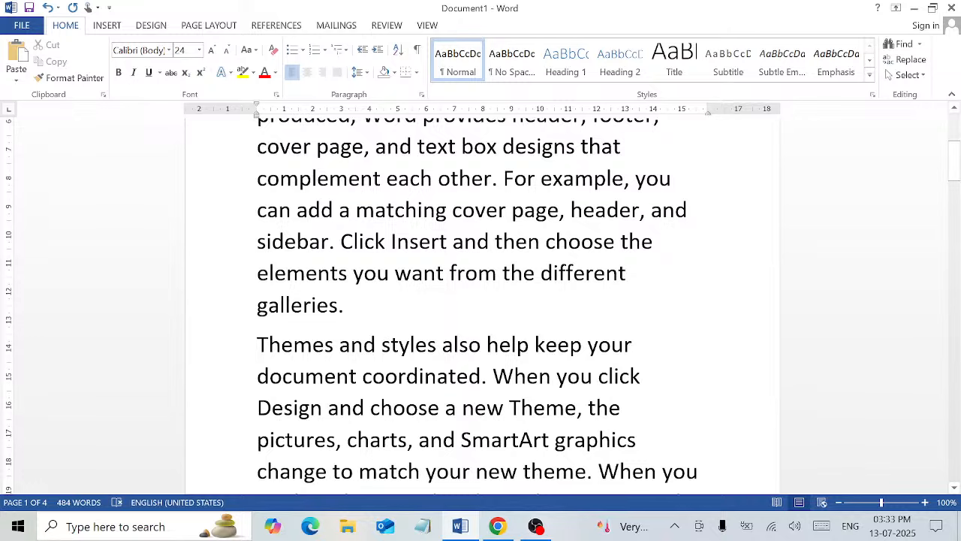
pyautogui.scroll(-5, 481, 304)
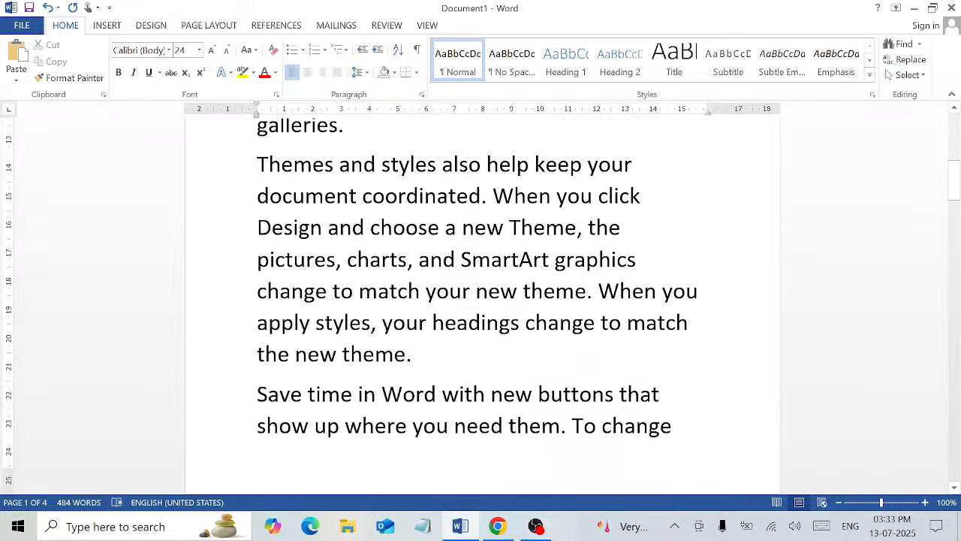
pyautogui.scroll(1, 481, 304)
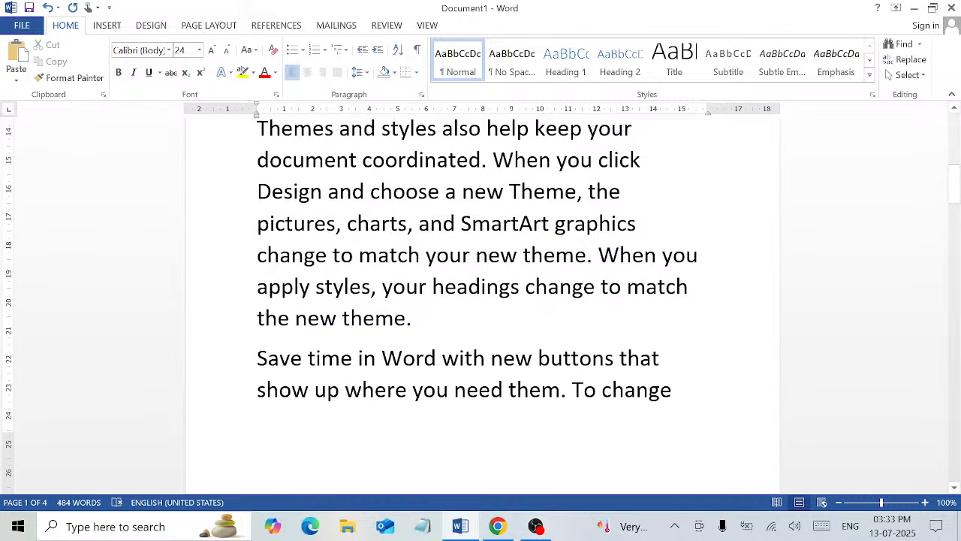
pyautogui.scroll(2, 480, 301)
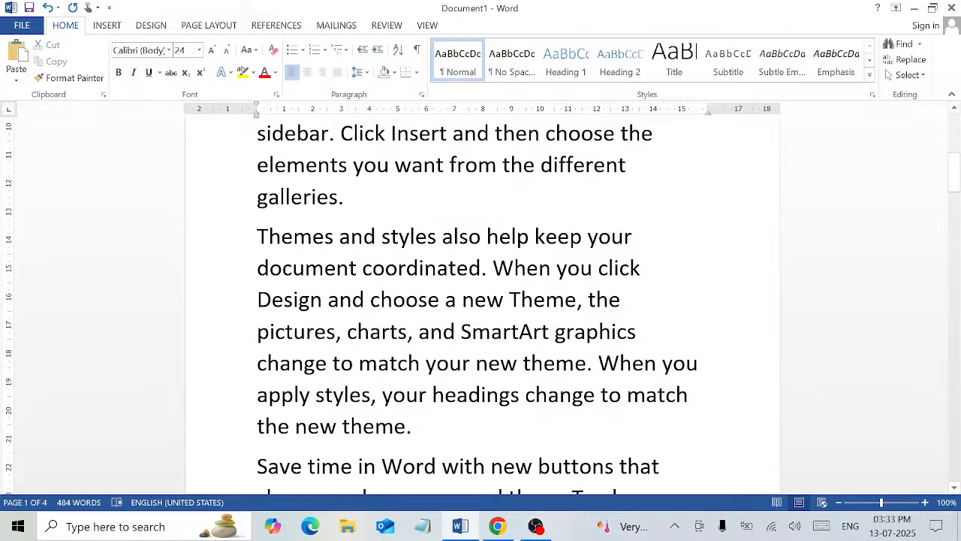
pyautogui.doubleClick(335, 236)
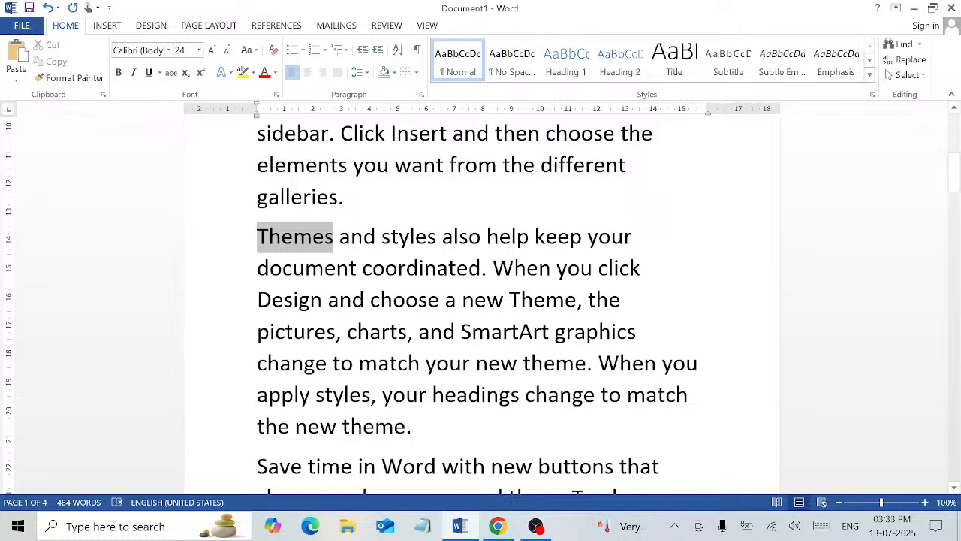
pyautogui.scroll(1, 334, 236)
pyautogui.scroll(4, 481, 300)
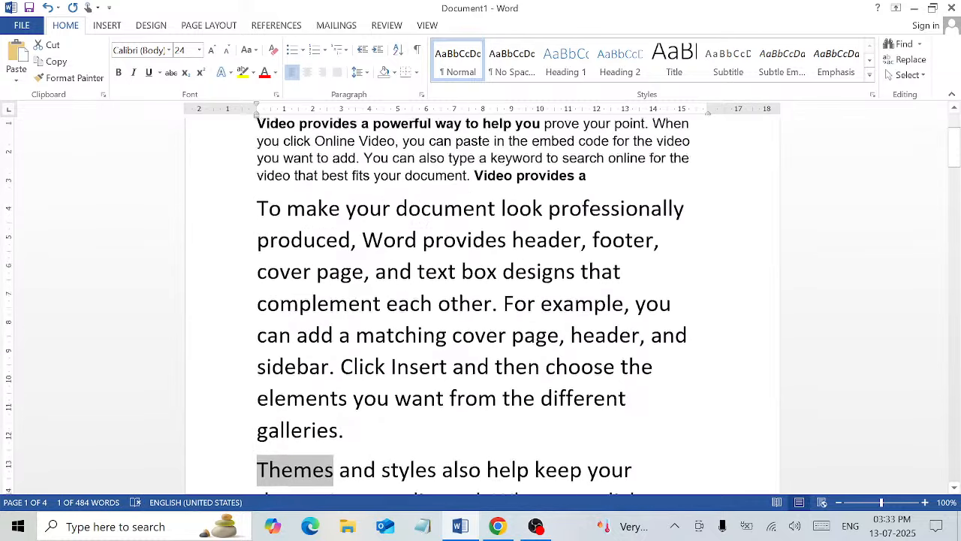
pyautogui.scroll(-2, 480, 300)
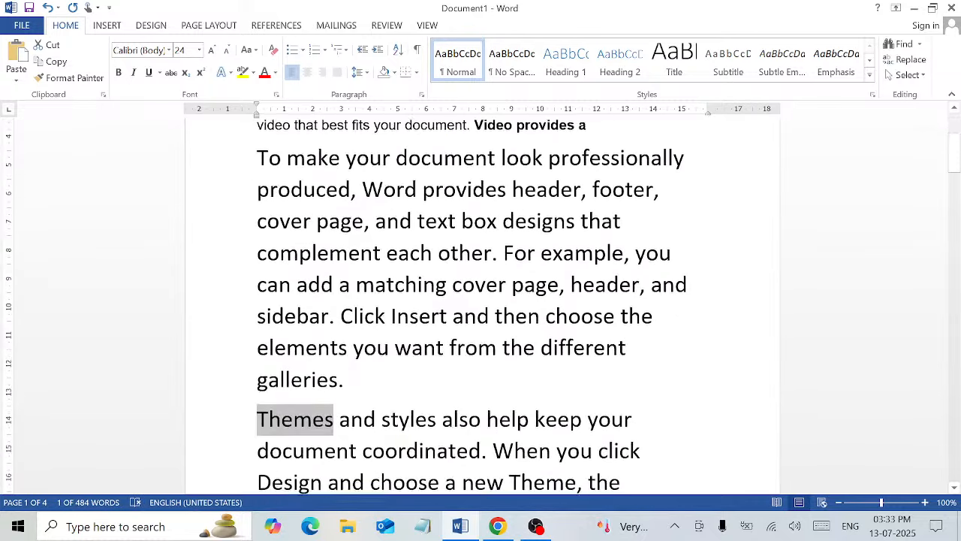
pyautogui.click(898, 44)
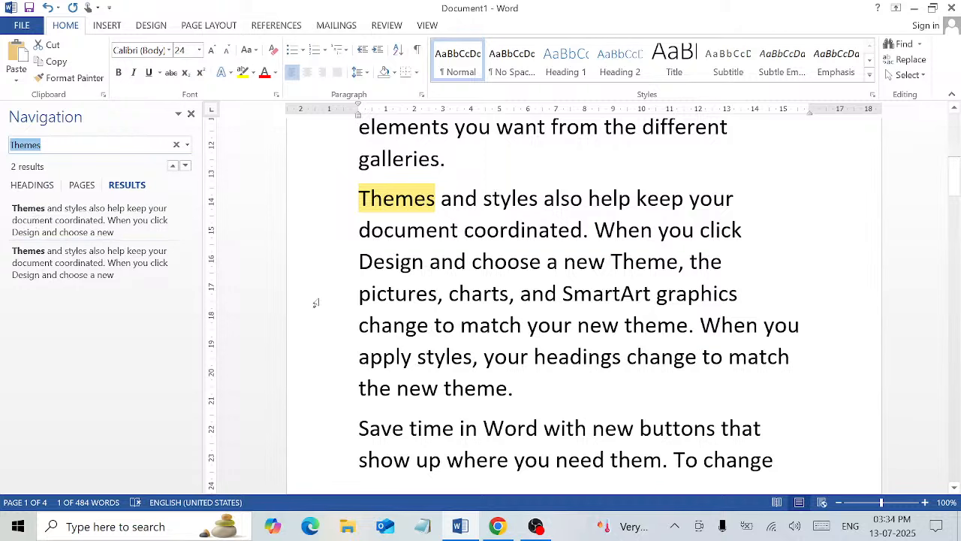
pyautogui.click(191, 117)
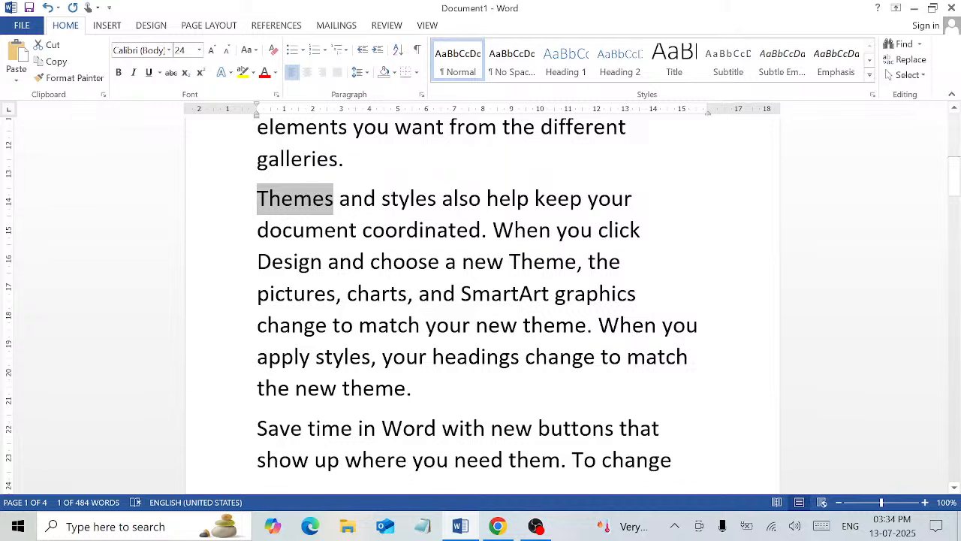
pyautogui.click(326, 202)
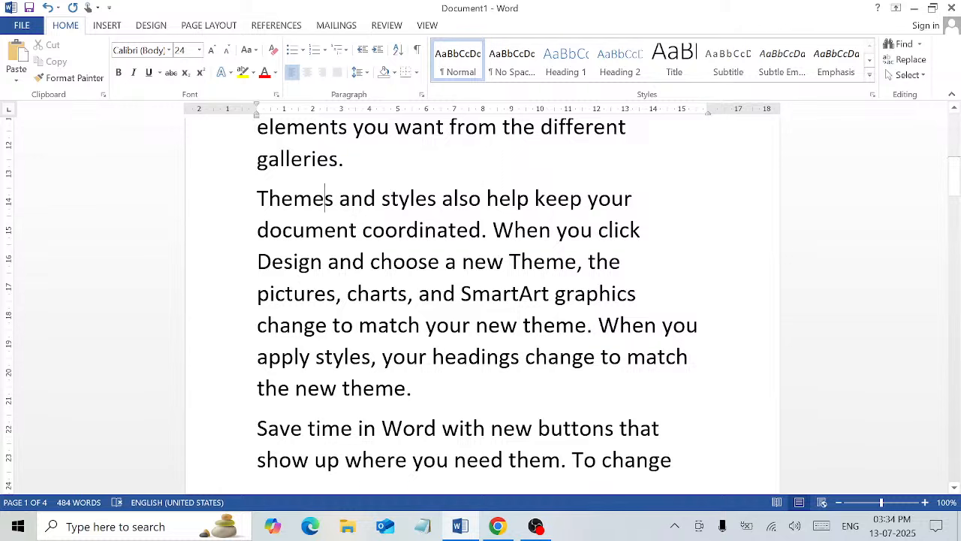
pyautogui.moveTo(341, 389); pyautogui.dragTo(395, 392)
pyautogui.click(420, 391)
# Step: Insert the word "Themes" before "video that best fits your document" in the first paragraph
pyautogui.moveTo(955, 175); pyautogui.dragTo(955, 138)
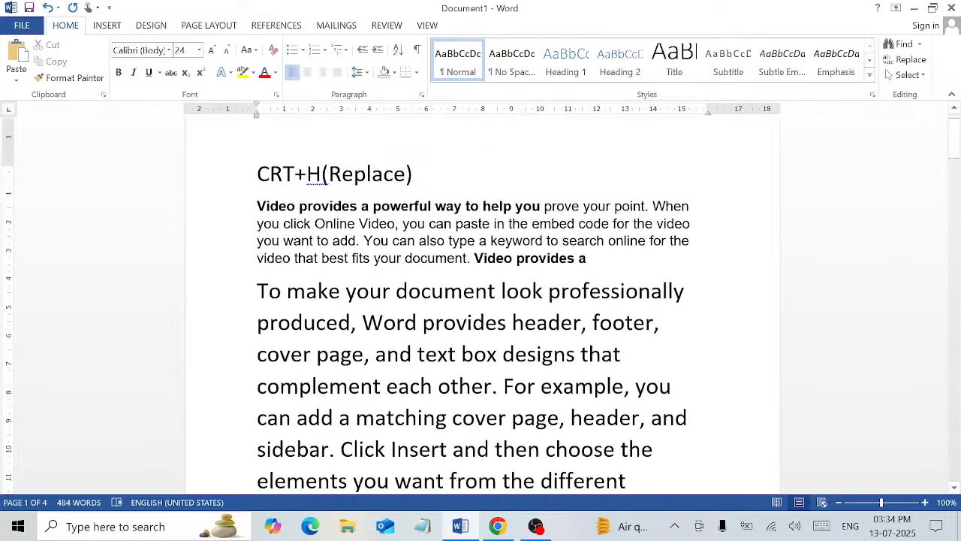
pyautogui.scroll(2, 482, 305)
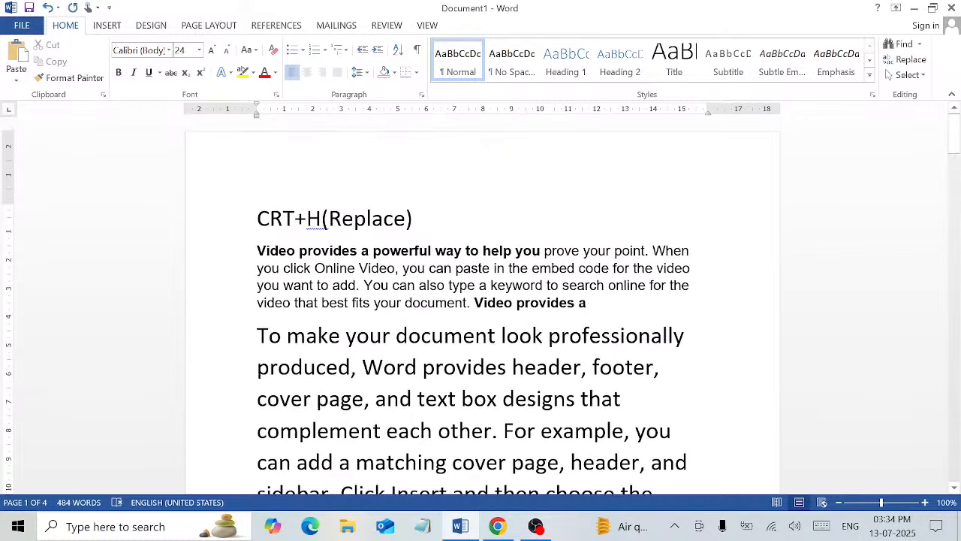
pyautogui.click(694, 286)
pyautogui.write('Th')
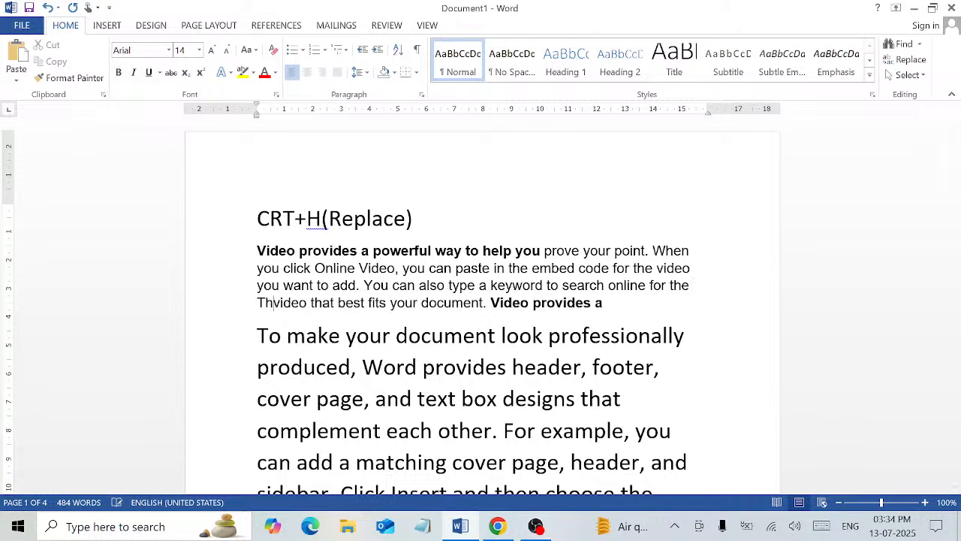
pyautogui.write('em')
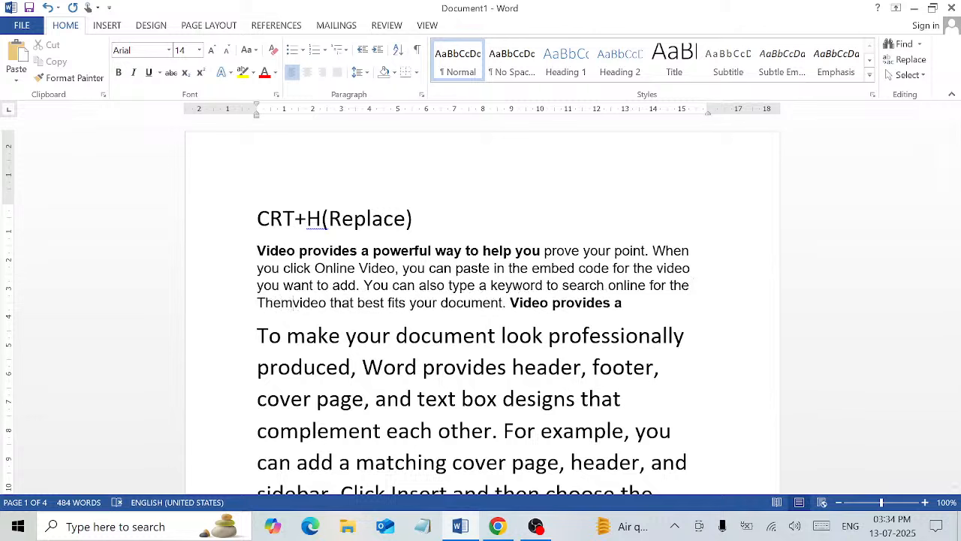
pyautogui.write('es')
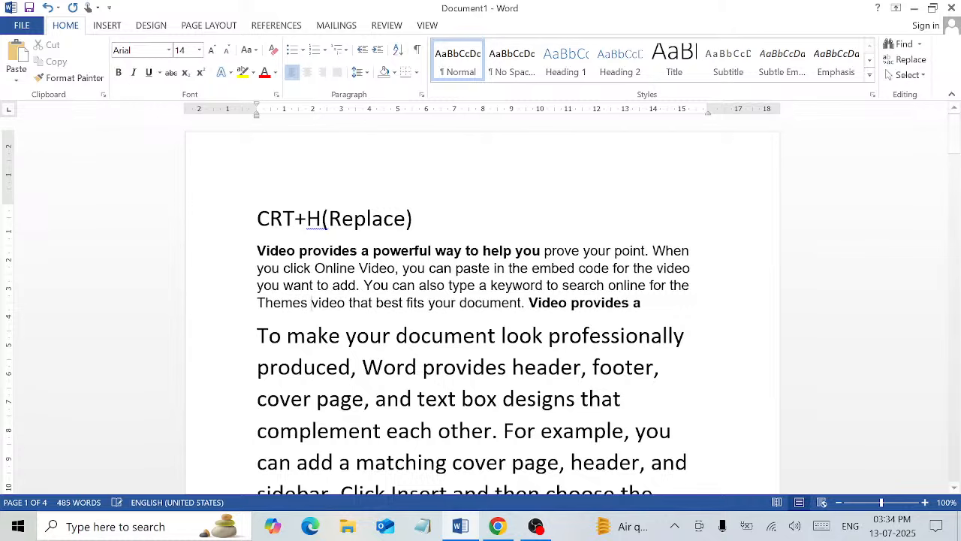
# Step: Bring up the Find search for "Themes", close it, and return to the beginning of the document
pyautogui.scroll(-1, 480, 300)
pyautogui.scroll(-3, 480, 301)
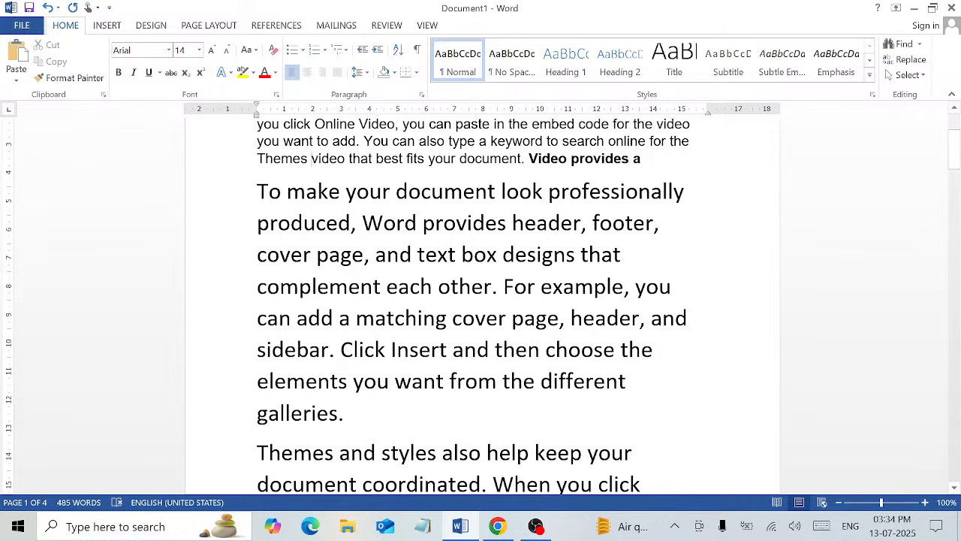
pyautogui.scroll(1, 481, 300)
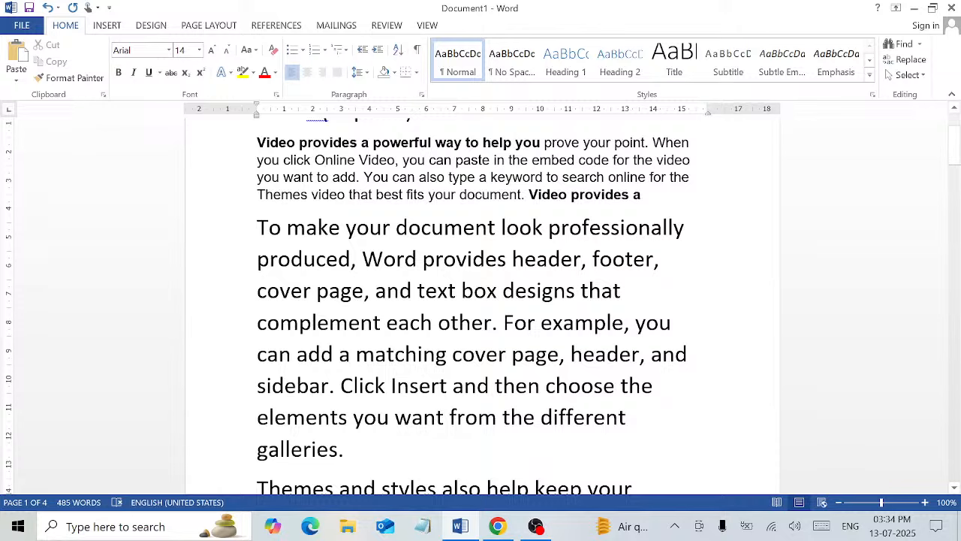
pyautogui.hotkey('ctrl', 'f')
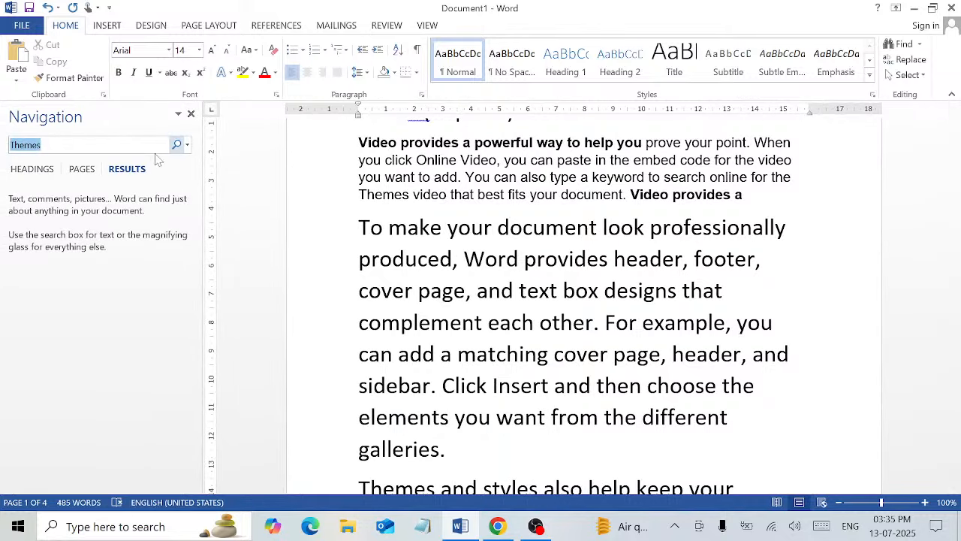
pyautogui.click(190, 113)
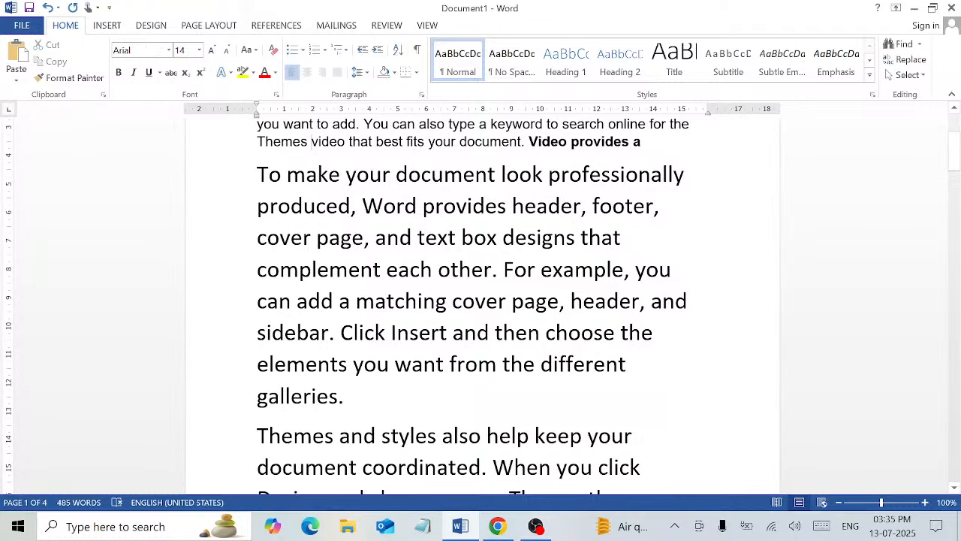
pyautogui.scroll(3, 481, 300)
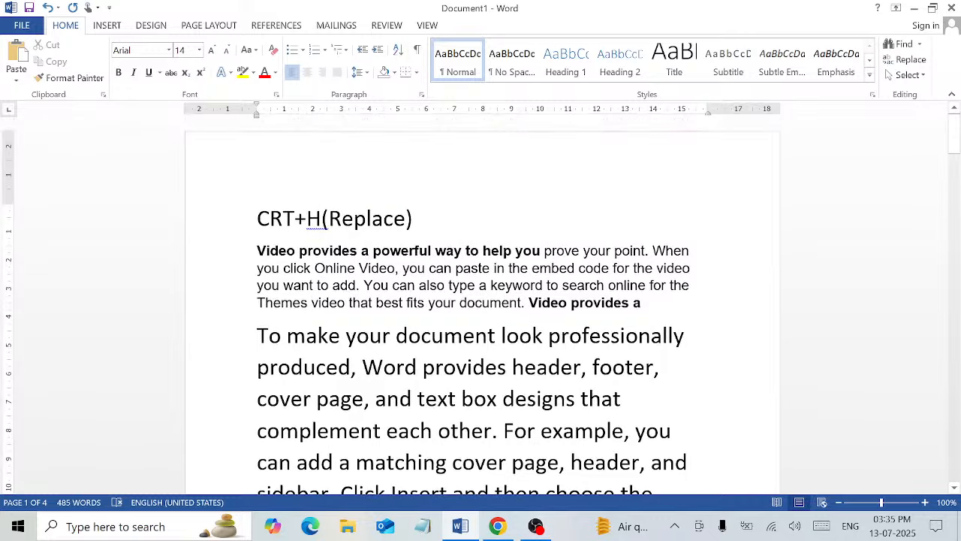
# Step: Replace all occurrences of "Themes" with "Theme" throughout the document and close the Find and Replace dialog
pyautogui.hotkey('ctrl', 'h')
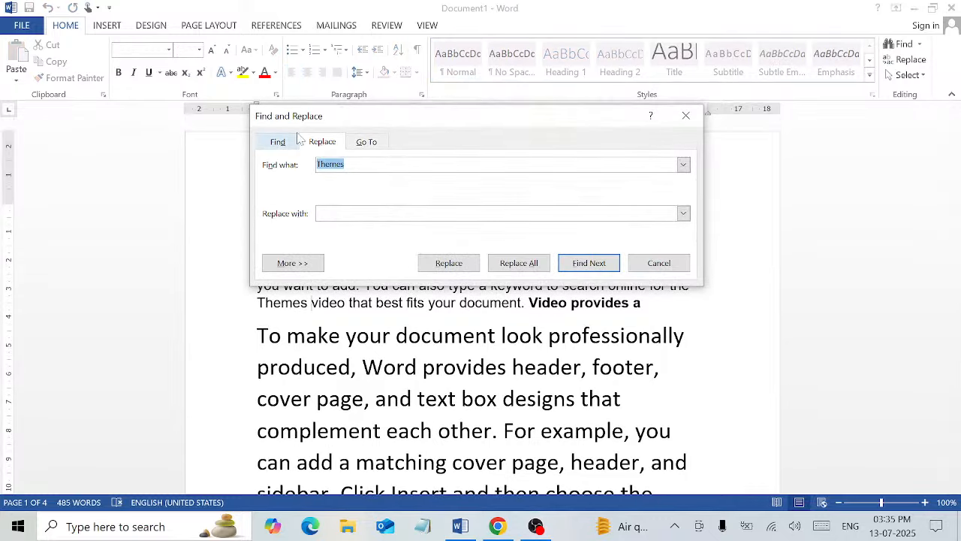
pyautogui.click(346, 165)
pyautogui.moveTo(346, 164); pyautogui.dragTo(310, 164)
pyautogui.click(348, 214)
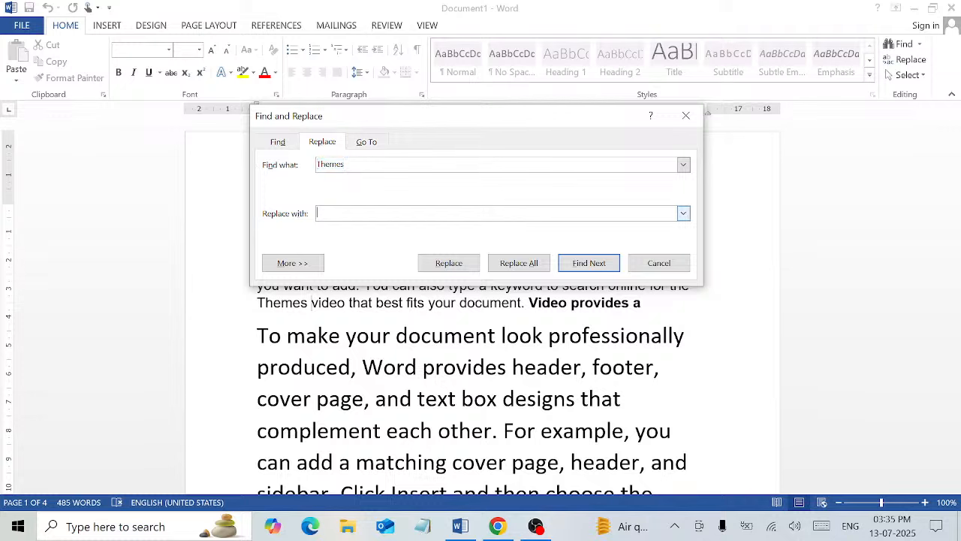
pyautogui.write('Theme')
pyautogui.click(519, 263)
pyautogui.click(485, 305)
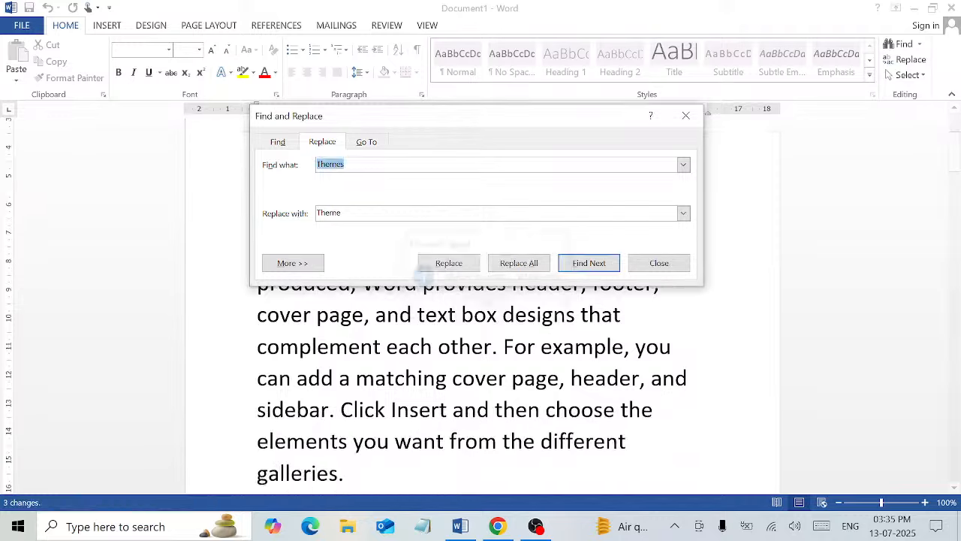
pyautogui.click(659, 263)
# Step: Examine the replaced words in the first paragraph and in the paragraph on styles, and return to the document's beginning
pyautogui.scroll(4, 304, 278)
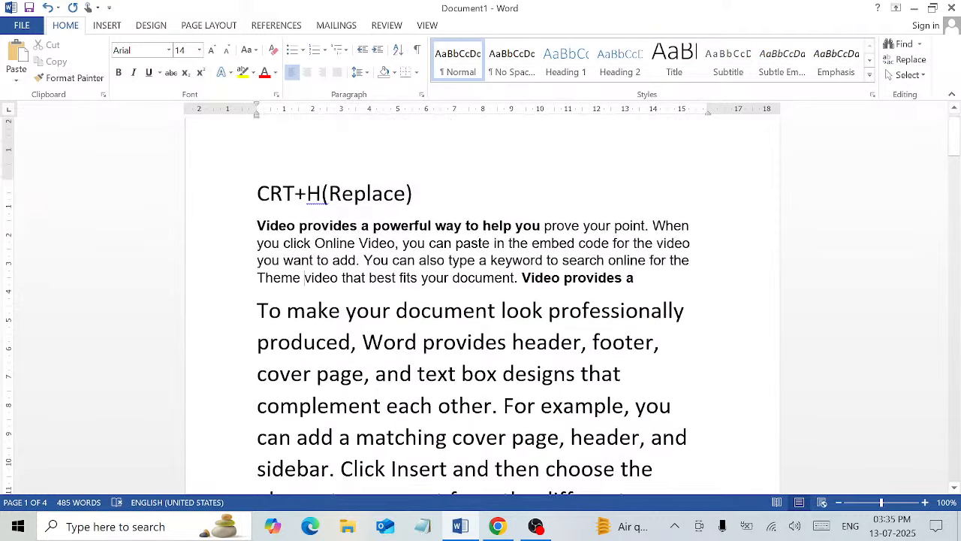
pyautogui.scroll(-4, 304, 278)
pyautogui.scroll(-4, 481, 300)
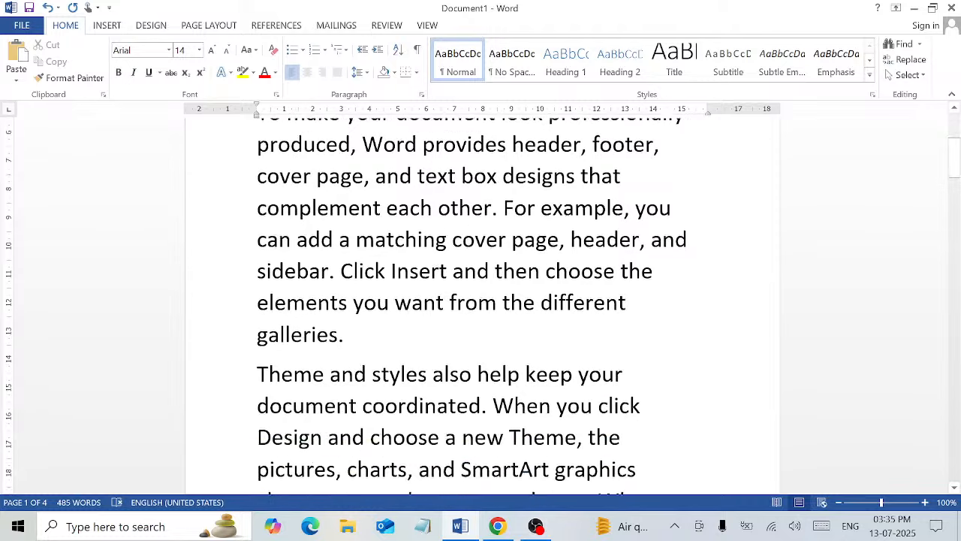
pyautogui.moveTo(325, 284); pyautogui.dragTo(281, 284)
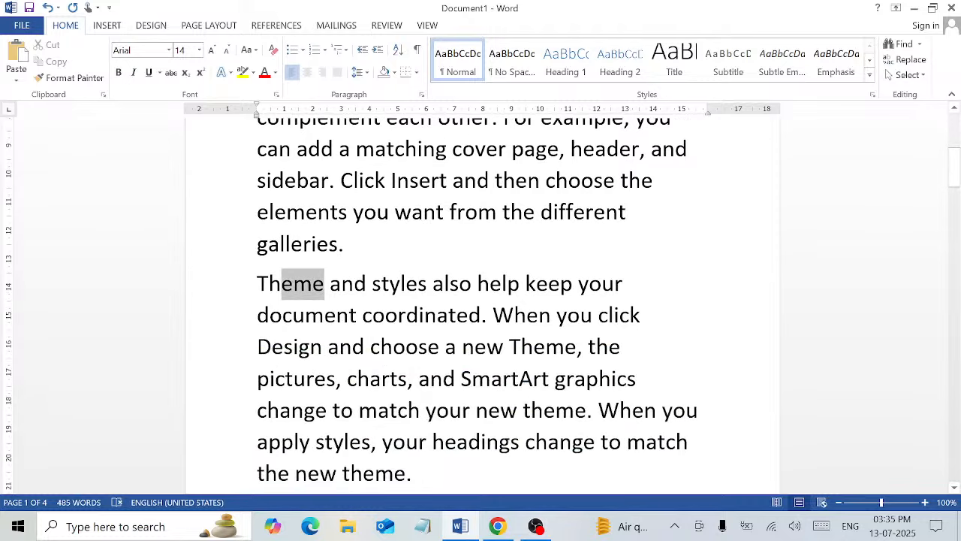
pyautogui.click(427, 347)
pyautogui.scroll(1, 427, 347)
pyautogui.scroll(3, 481, 300)
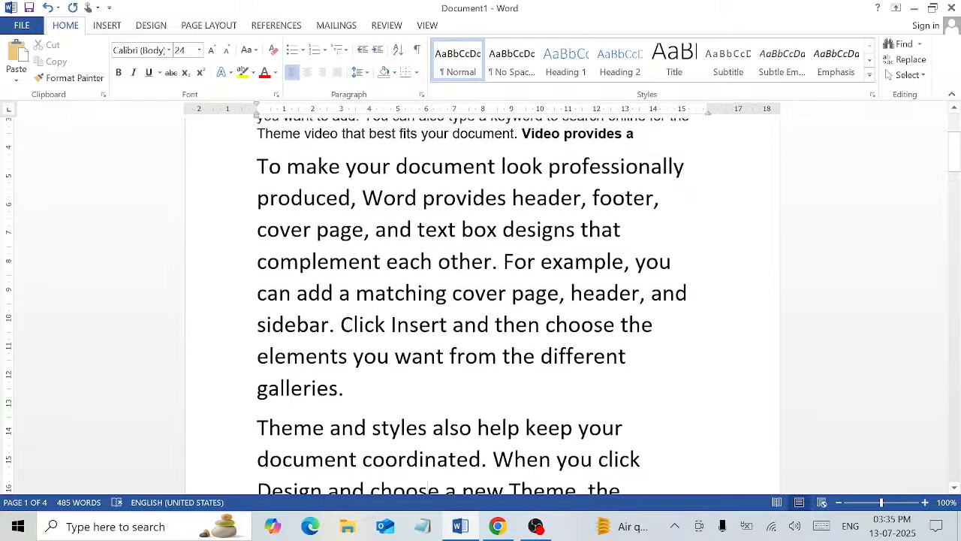
pyautogui.scroll(5, 481, 300)
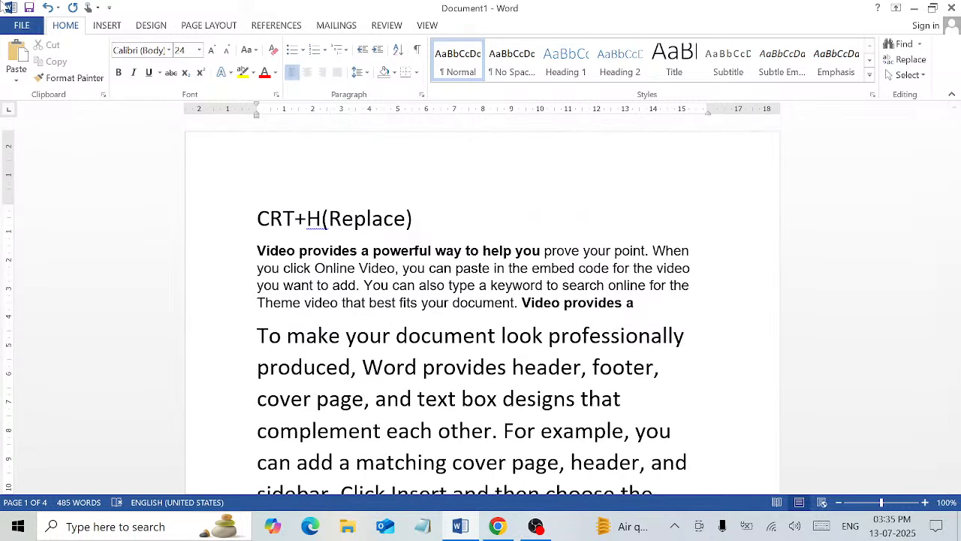
# Step: Replace all occurrences of "Theme" with "Themes" throughout the document and close the Find and Replace dialog
pyautogui.click(906, 59)
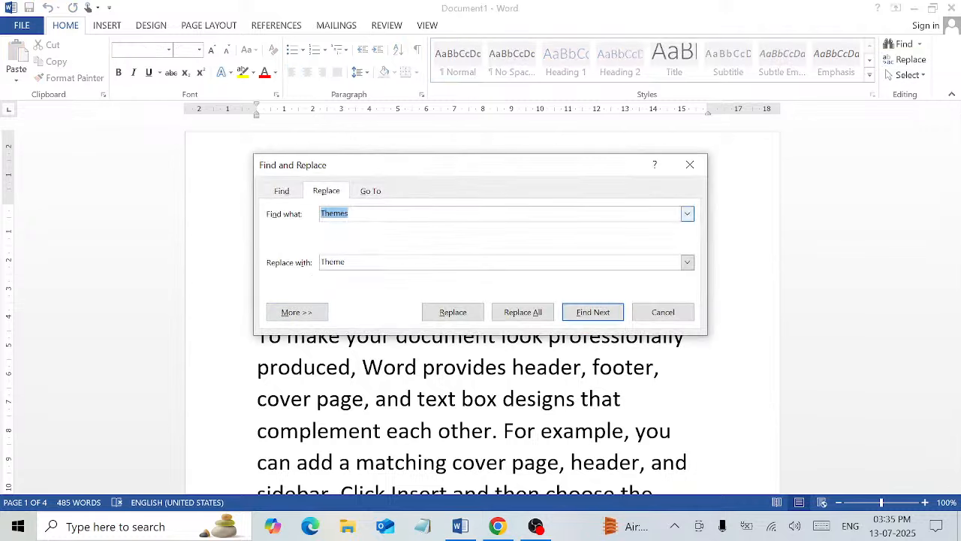
pyautogui.click(345, 214)
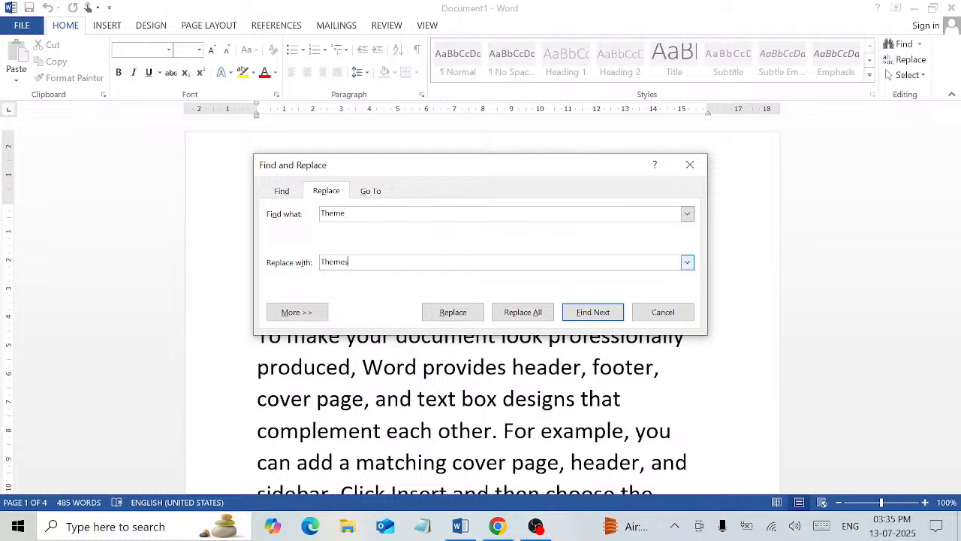
pyautogui.click(535, 311)
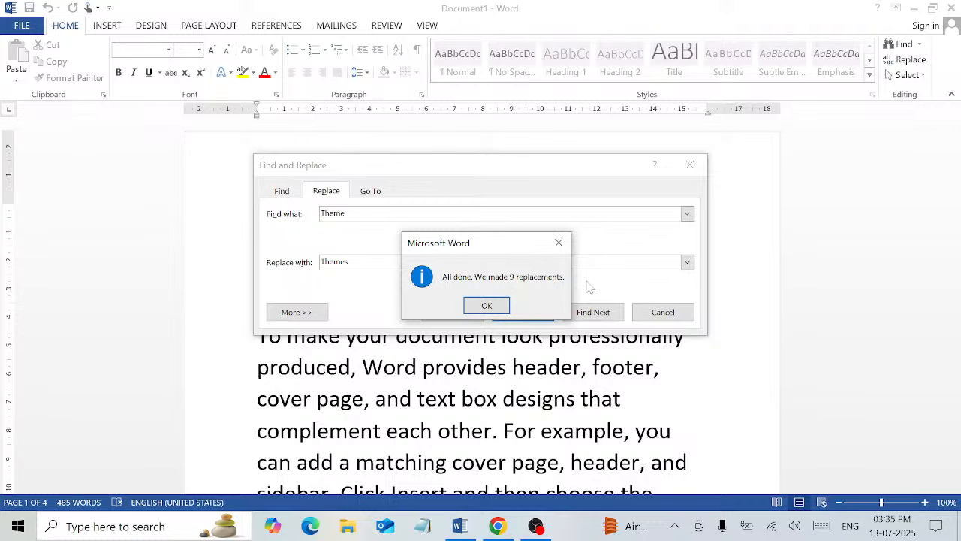
pyautogui.click(485, 305)
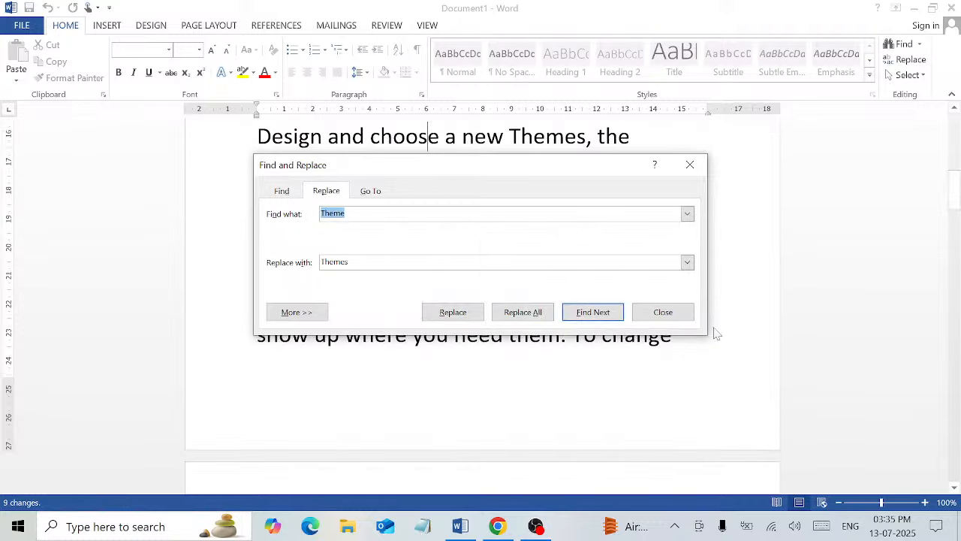
pyautogui.click(663, 311)
pyautogui.scroll(3, 480, 301)
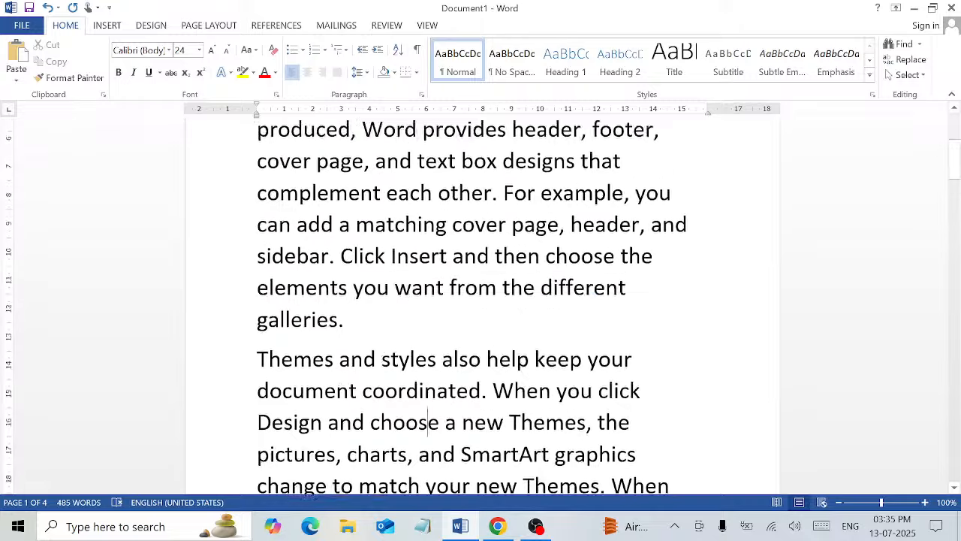
pyautogui.scroll(3, 481, 301)
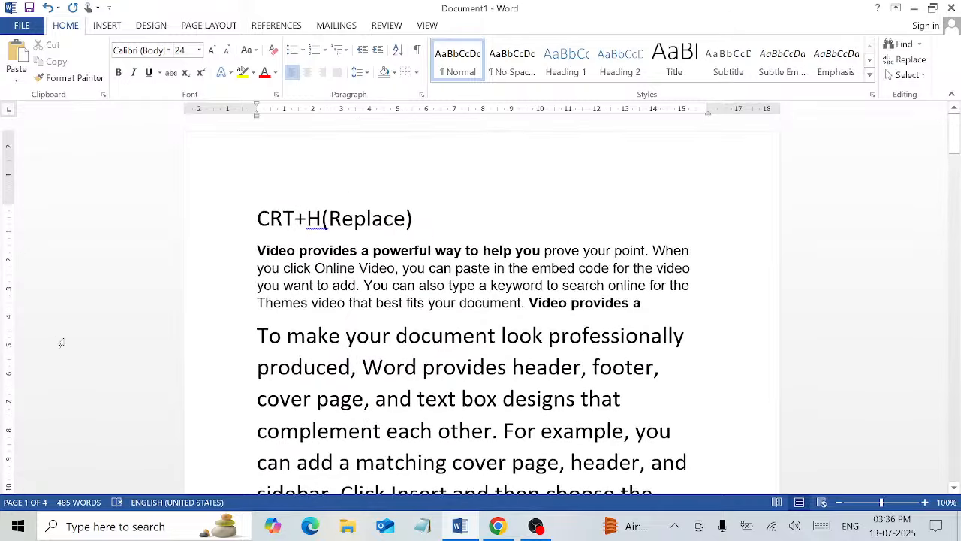
# Step: Search the document for "Theme", look through the highlighted matches, close the search results, and return to the document's beginning
pyautogui.hotkey('ctrl', 'f')
pyautogui.write('Theme')
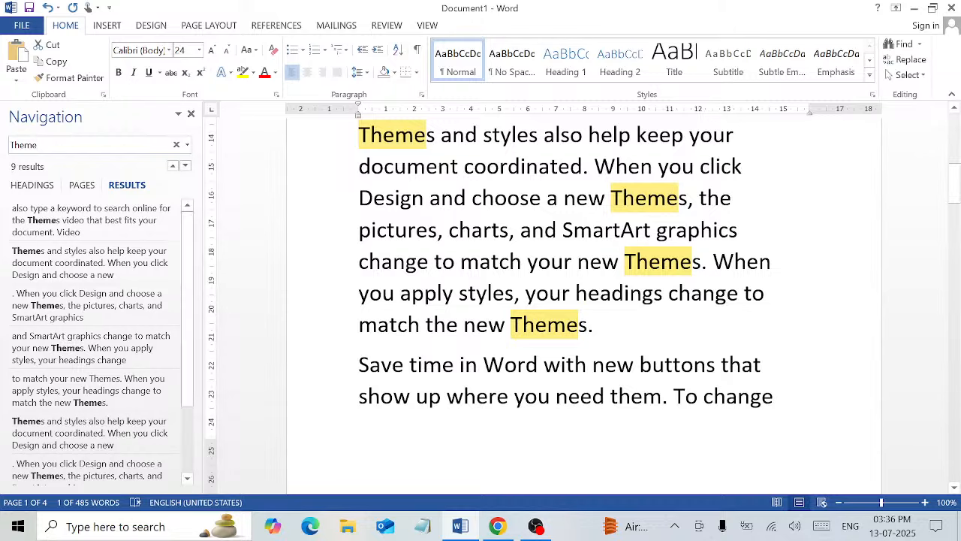
pyautogui.scroll(-15, 584, 300)
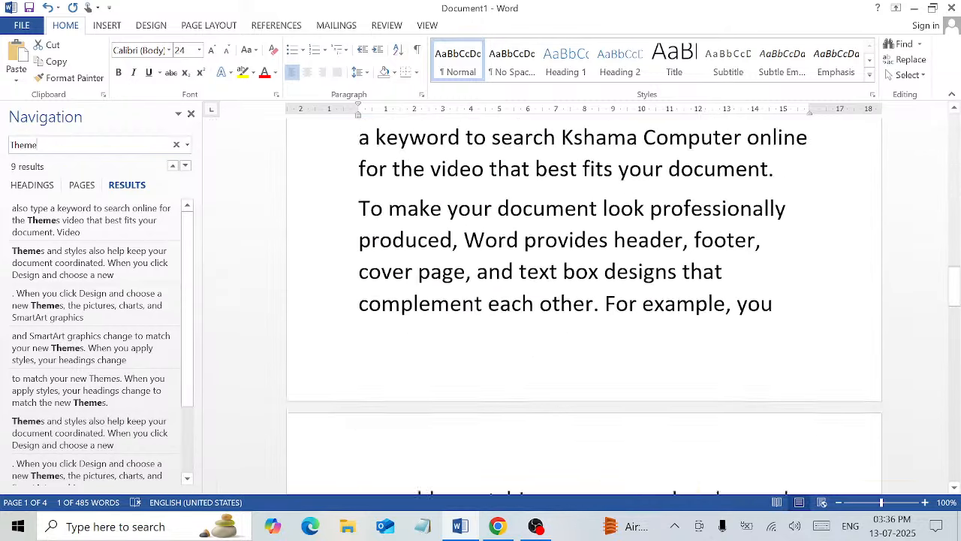
pyautogui.scroll(-6, 481, 366)
pyautogui.scroll(7, 481, 365)
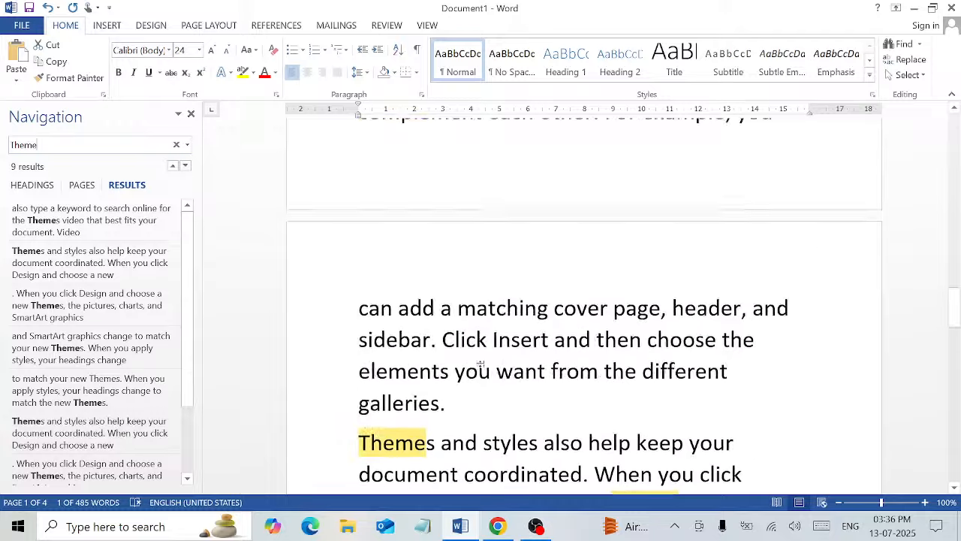
pyautogui.scroll(-6, 480, 365)
pyautogui.scroll(1, 481, 366)
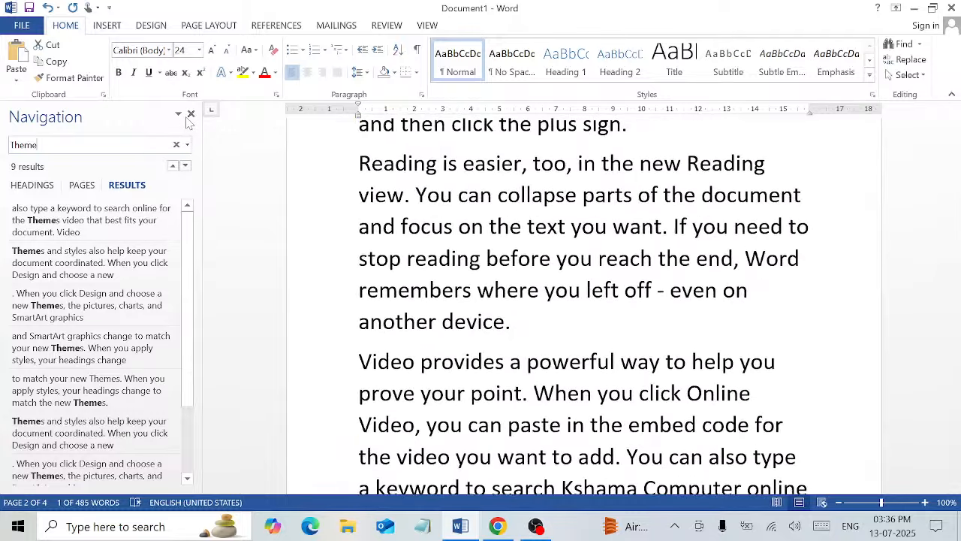
pyautogui.click(191, 114)
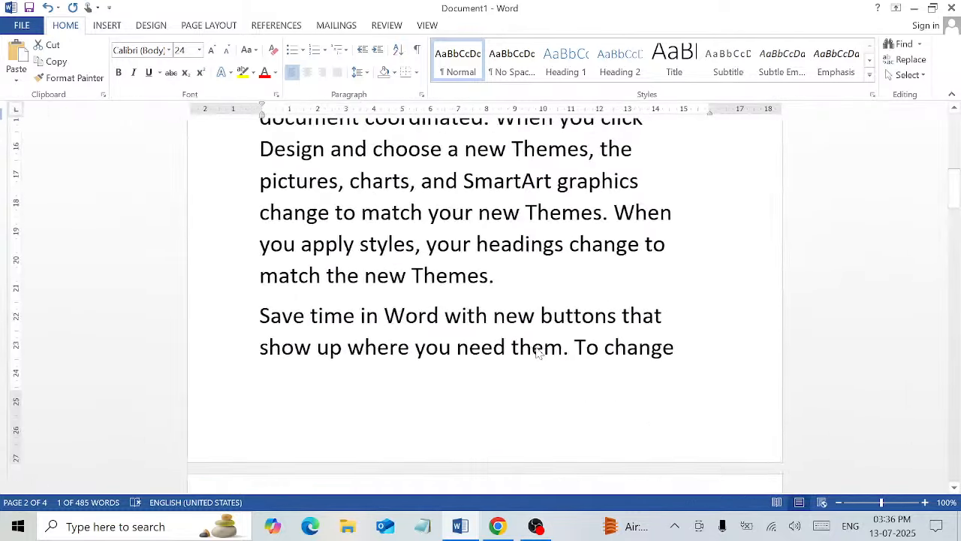
pyautogui.hotkey('ctrl', 'Home')
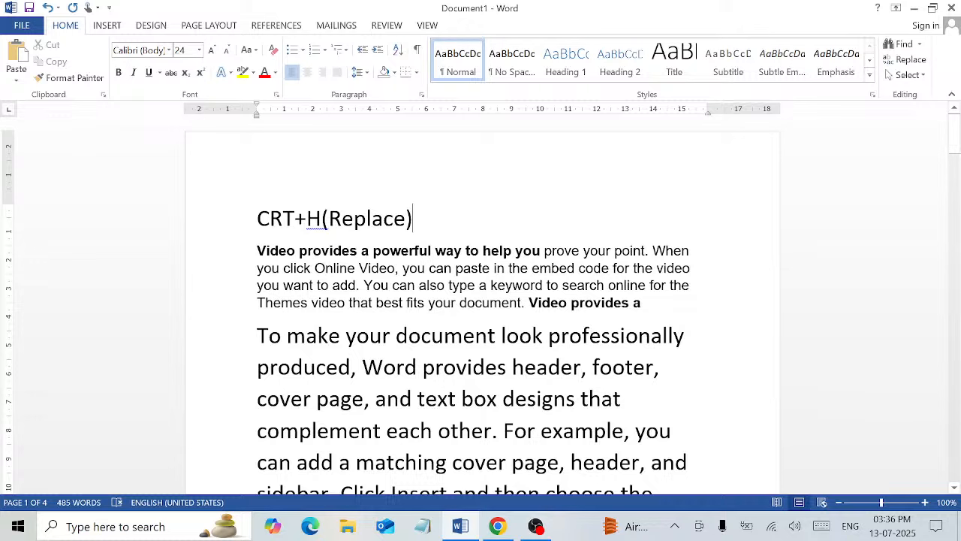
# Step: Change the first-line label to CRT+I(Italic)
pyautogui.click(307, 218)
pyautogui.press('Delete')
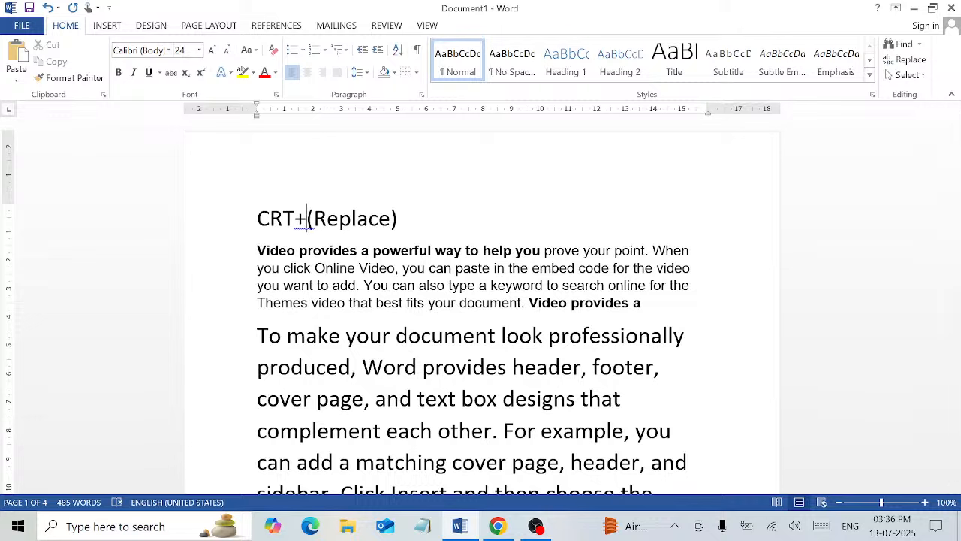
pyautogui.write('J')
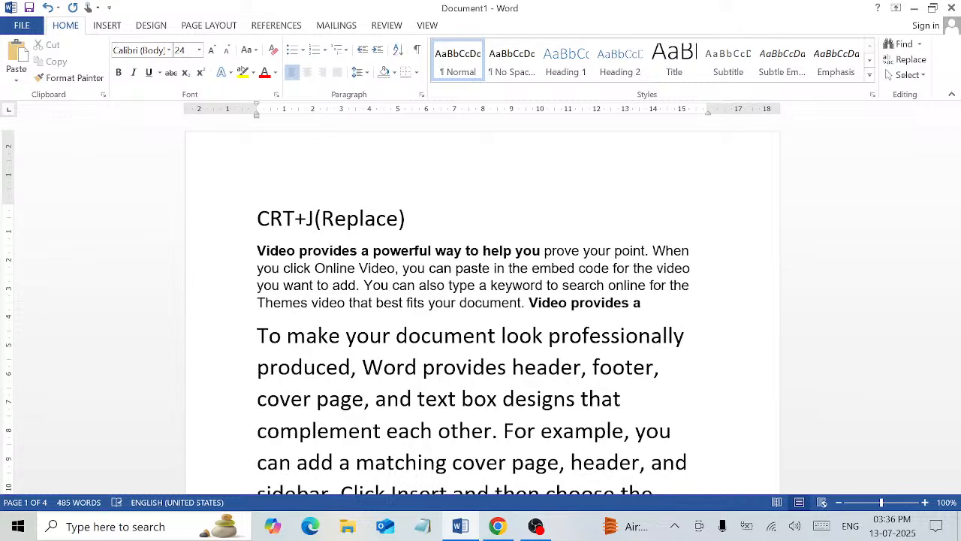
pyautogui.moveTo(321, 218); pyautogui.dragTo(391, 233)
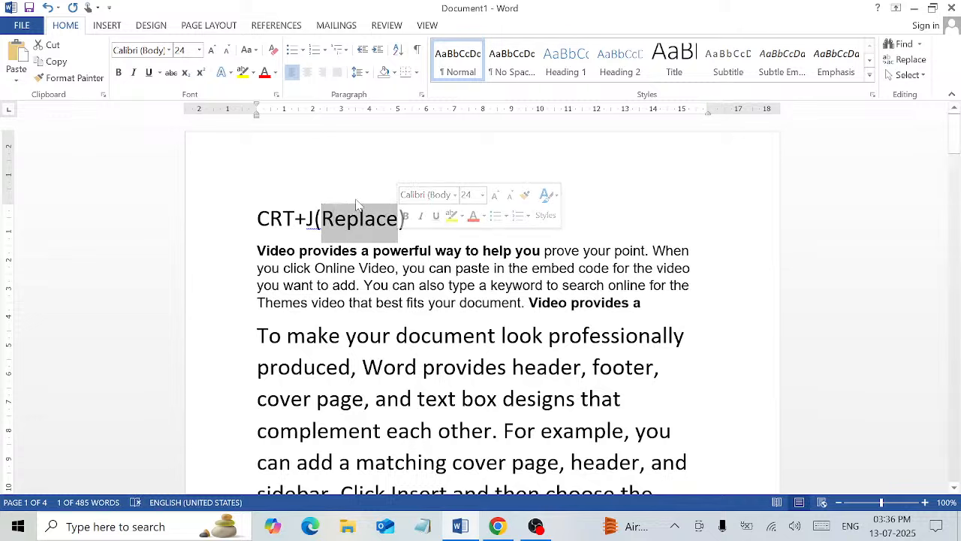
pyautogui.press('BackSpace')
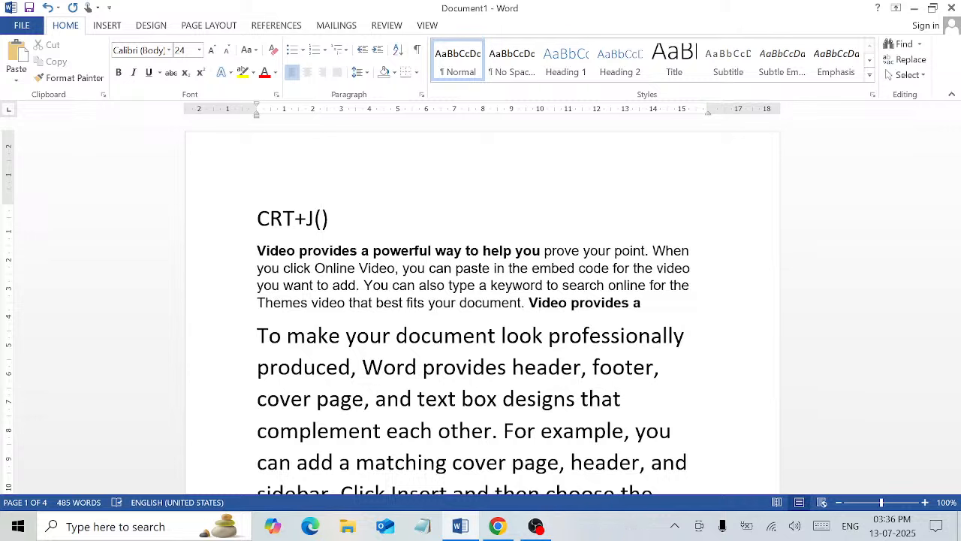
pyautogui.press('BackSpace')
pyautogui.write('I')
pyautogui.press('Right')
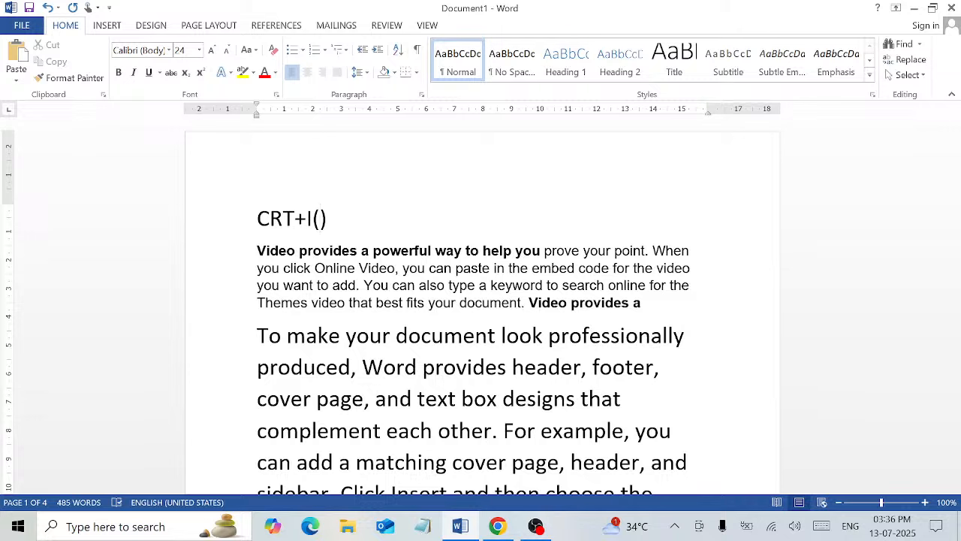
pyautogui.write('Italic')
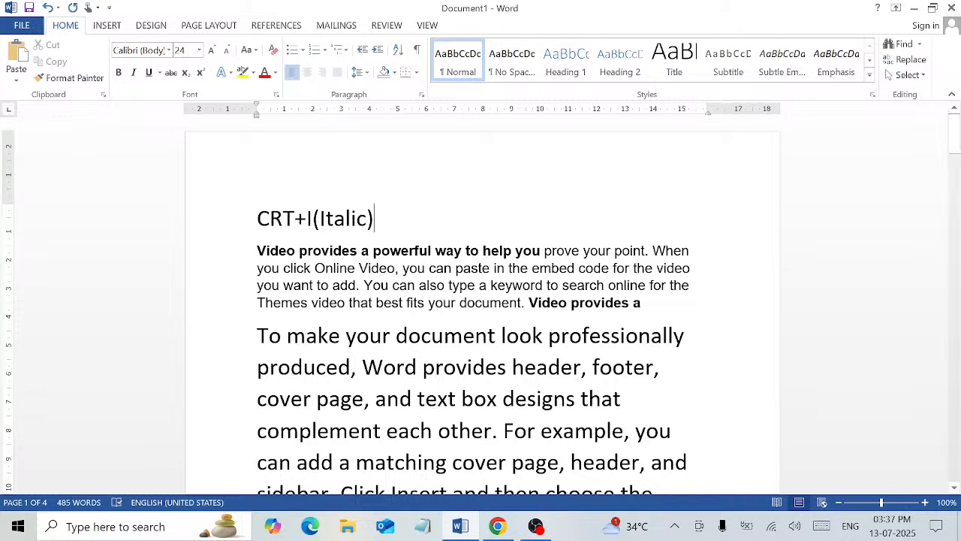
# Step: Italicize the first body paragraph and the first line of the paragraph beginning "To make your document look professionally"
pyautogui.moveTo(257, 250); pyautogui.dragTo(650, 302)
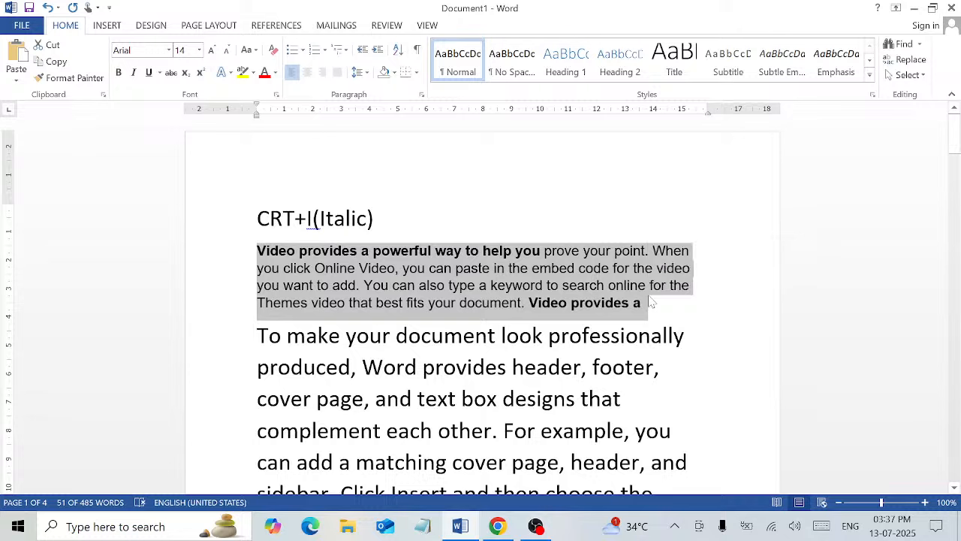
pyautogui.hotkey('ctrl', 'i')
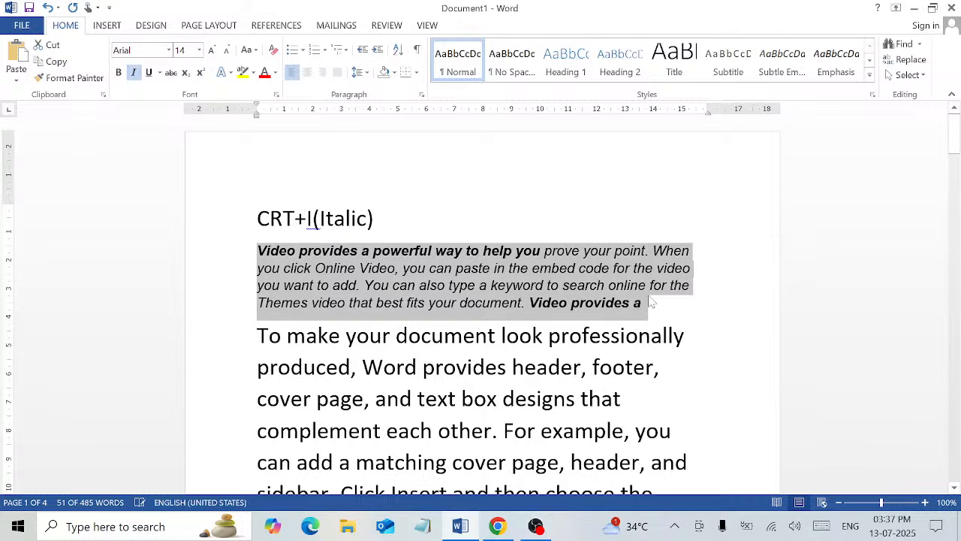
pyautogui.click(405, 273)
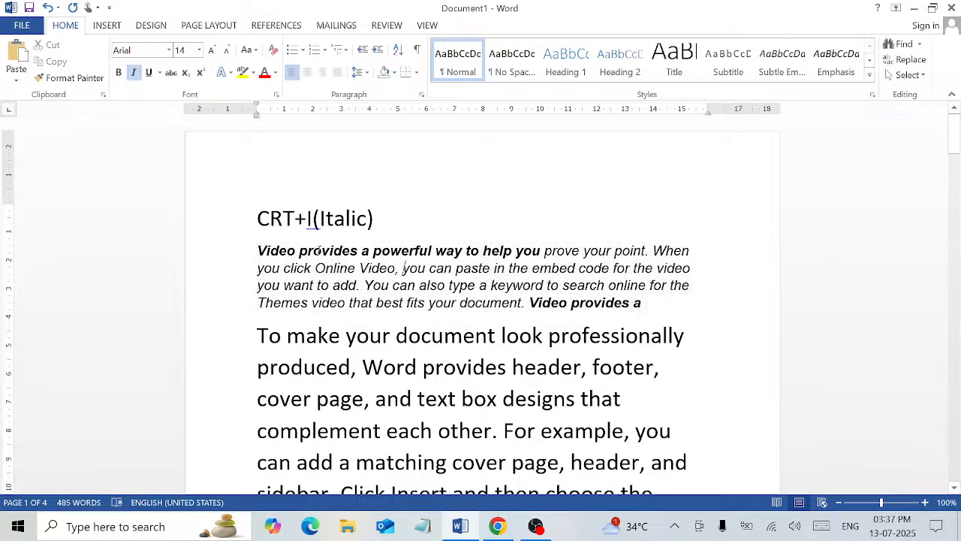
pyautogui.click(243, 332)
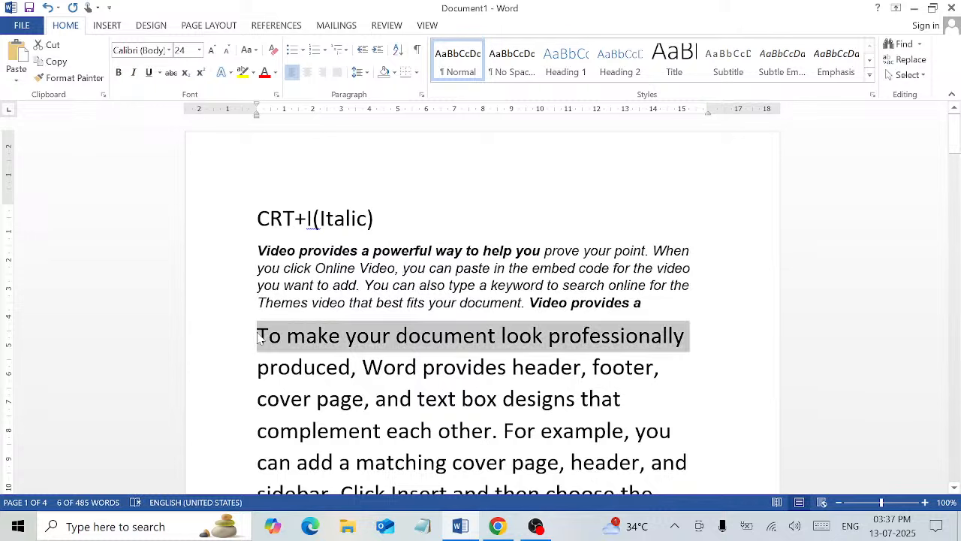
pyautogui.hotkey('ctrl', 'i')
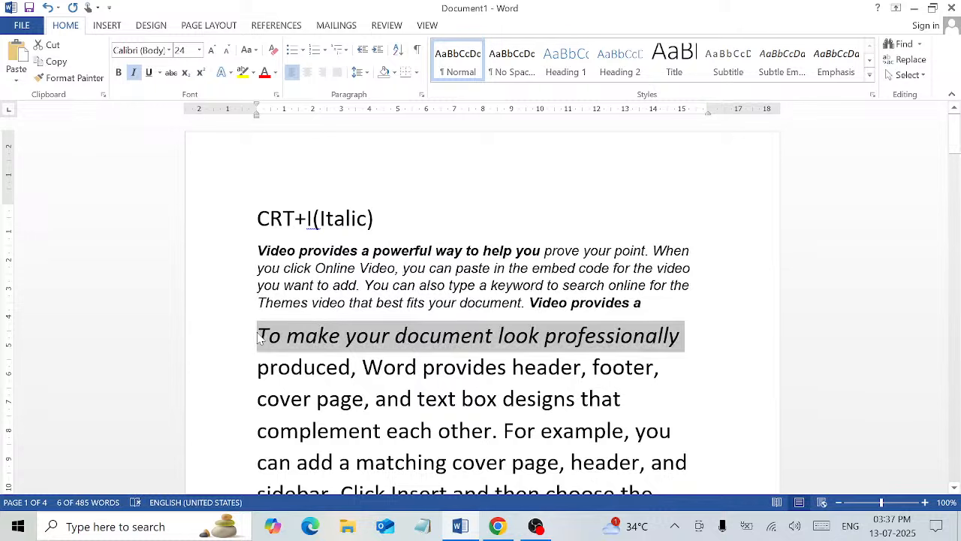
pyautogui.click(332, 342)
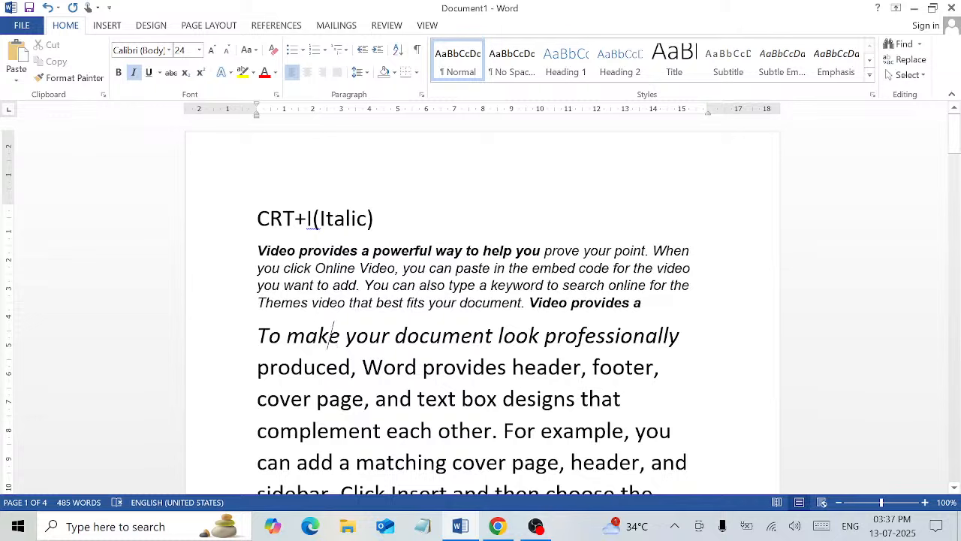
# Step: Remove the italics from the first body paragraph and the line below it, and toggle italics on and off once more
pyautogui.moveTo(687, 335); pyautogui.dragTo(218, 259)
pyautogui.hotkey('ctrl', 'i')
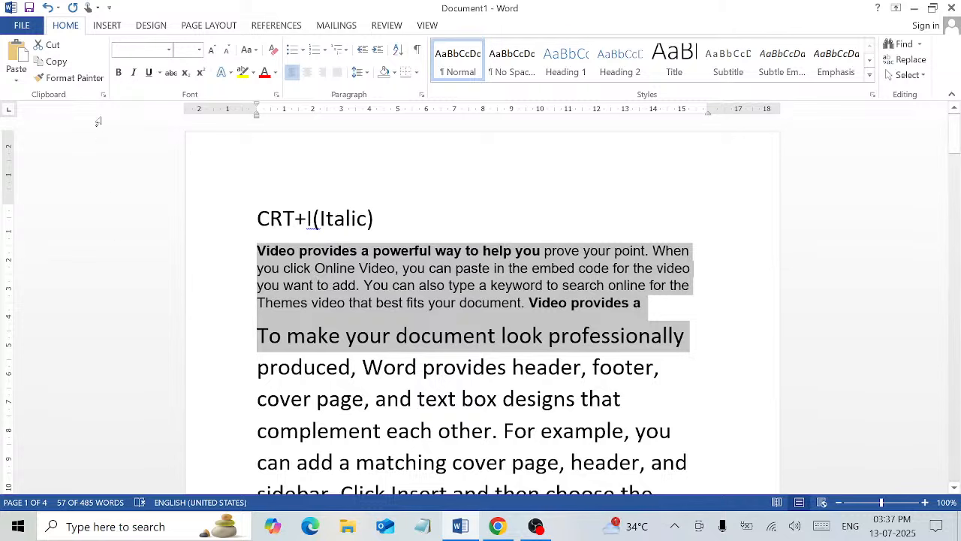
pyautogui.click(134, 73)
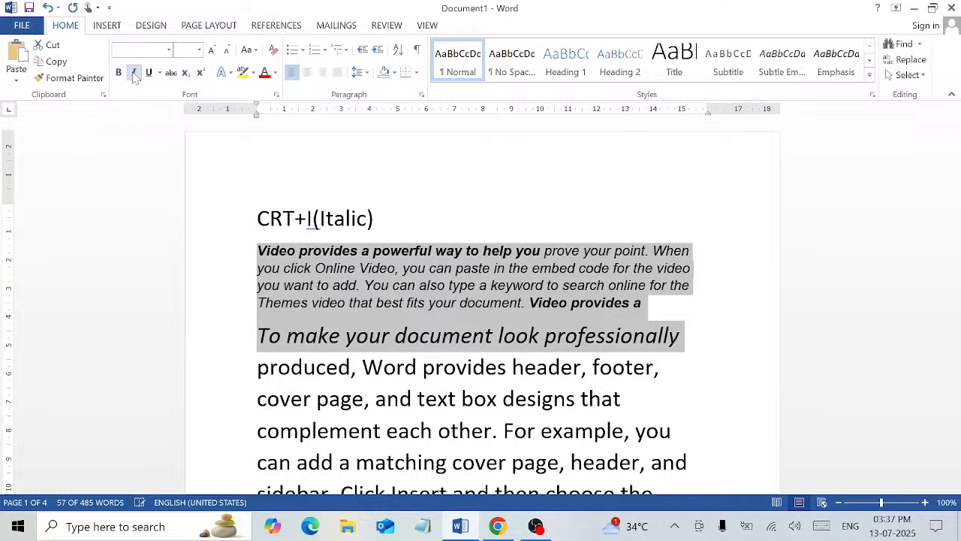
pyautogui.click(135, 75)
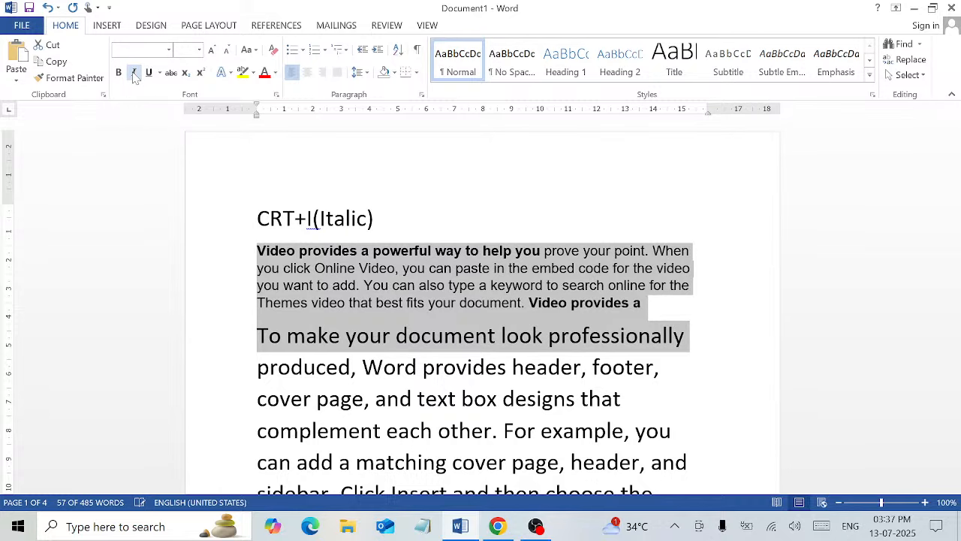
# Step: Toggle italics on and off twice for the selected text and clear the selection
pyautogui.click(135, 75)
pyautogui.click(135, 74)
pyautogui.hotkey('ctrl', 'i')
pyautogui.hotkey('ctrl', 'i')
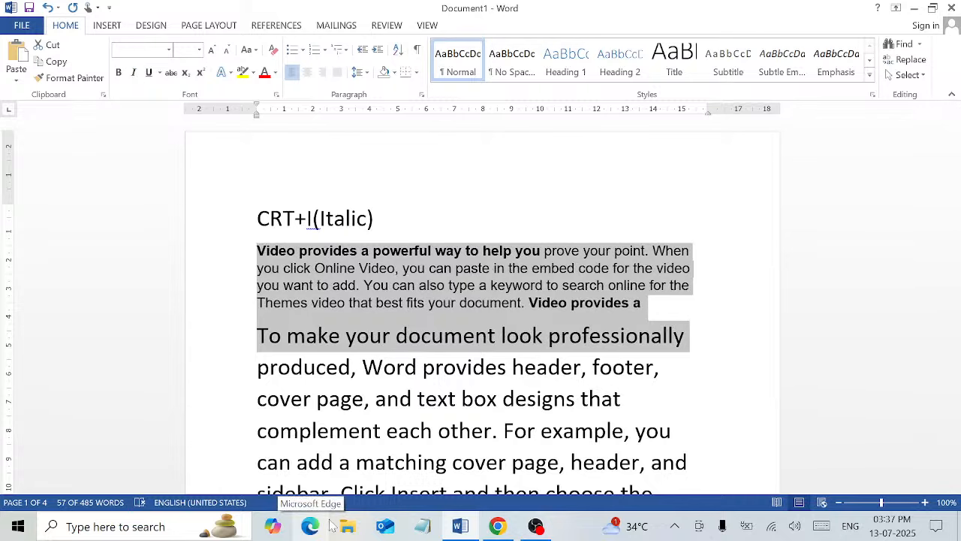
pyautogui.press('Down')
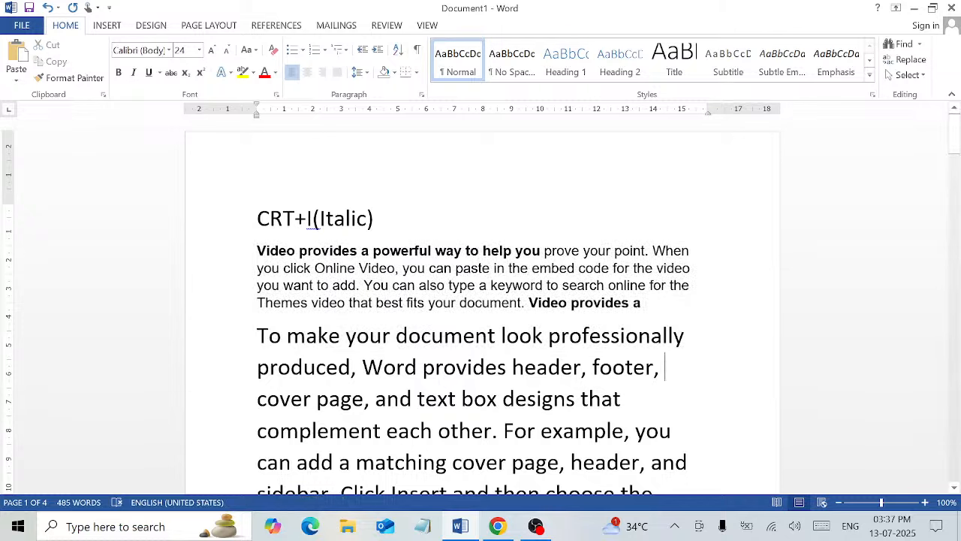
# Step: Change the first-line label to CRT+J(Justify)
pyautogui.click(308, 219)
pyautogui.press('Delete')
pyautogui.write('J')
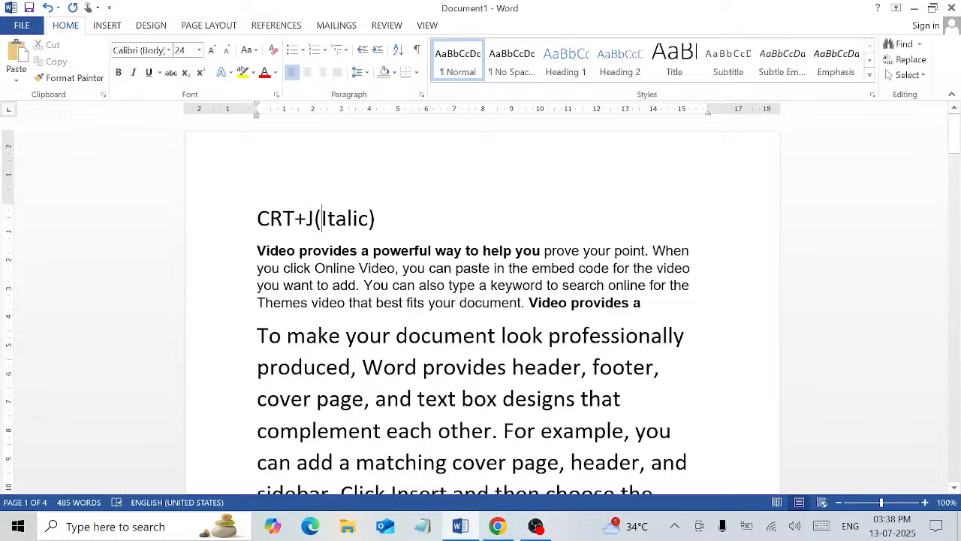
pyautogui.moveTo(322, 218); pyautogui.dragTo(369, 242)
pyautogui.write('Justify')
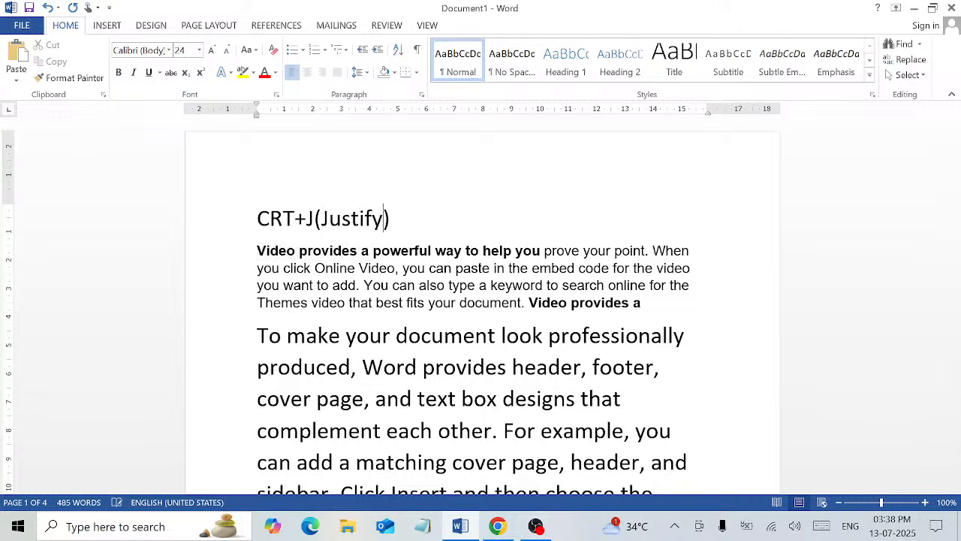
pyautogui.click(390, 219)
# Step: Set the font size of all text below the first-line label to 12
pyautogui.scroll(-8, 481, 300)
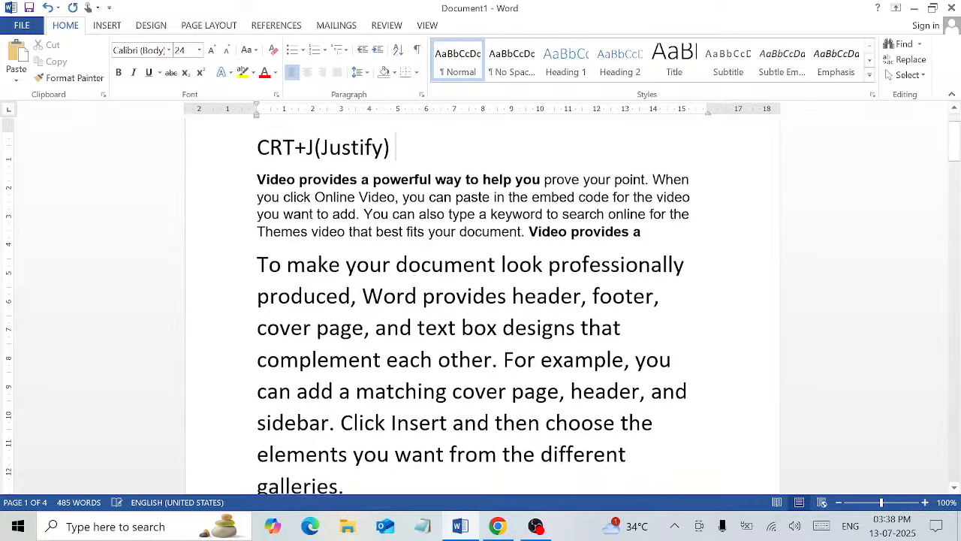
pyautogui.scroll(-15, 481, 300)
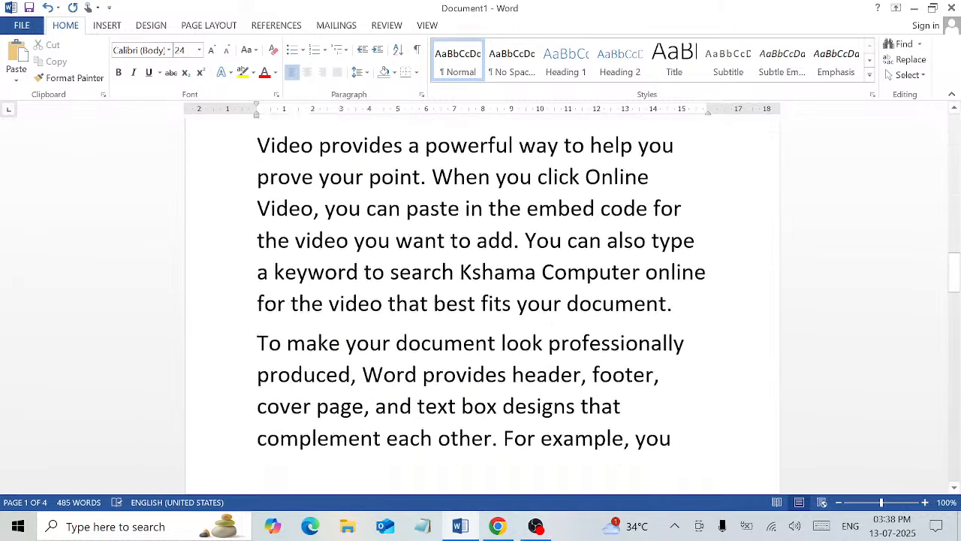
pyautogui.scroll(-6, 480, 300)
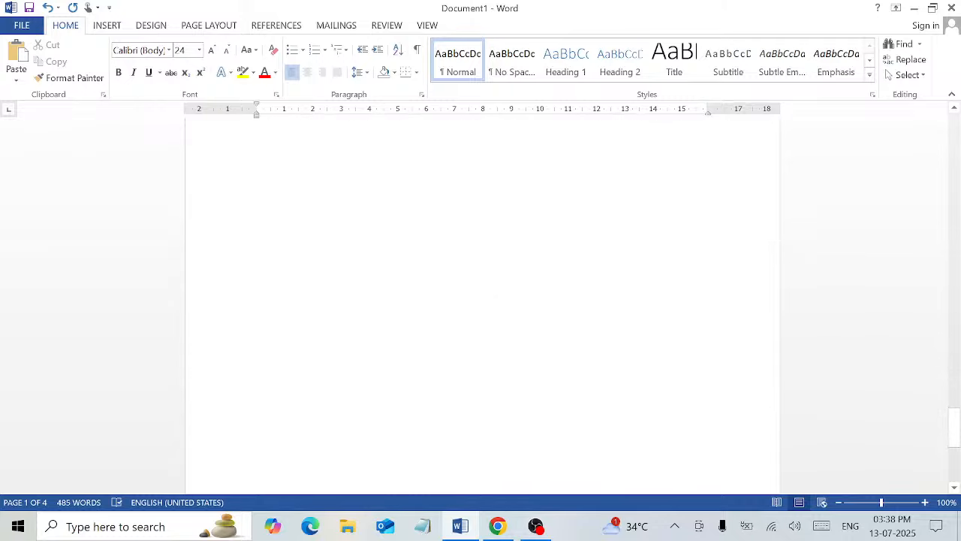
pyautogui.moveTo(242, 362); pyautogui.dragTo(242, 238)
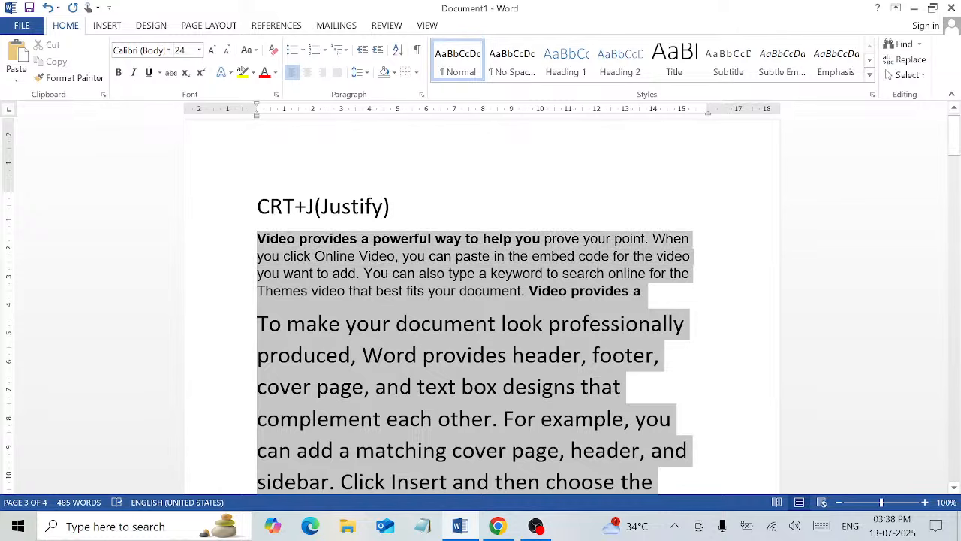
pyautogui.click(199, 50)
pyautogui.click(180, 124)
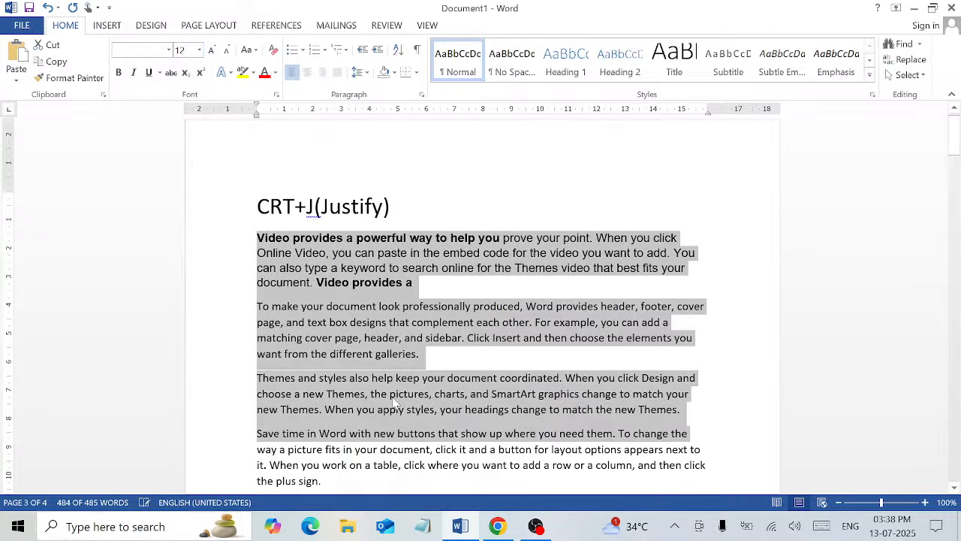
pyautogui.click(590, 373)
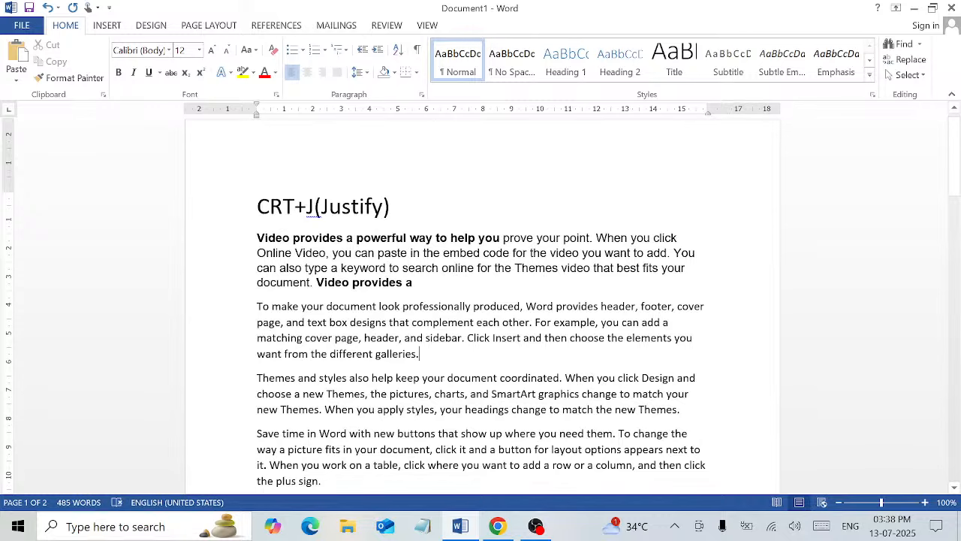
# Step: Delete the surplus empty space after the last paragraph and return to the document's beginning
pyautogui.scroll(-7, 481, 301)
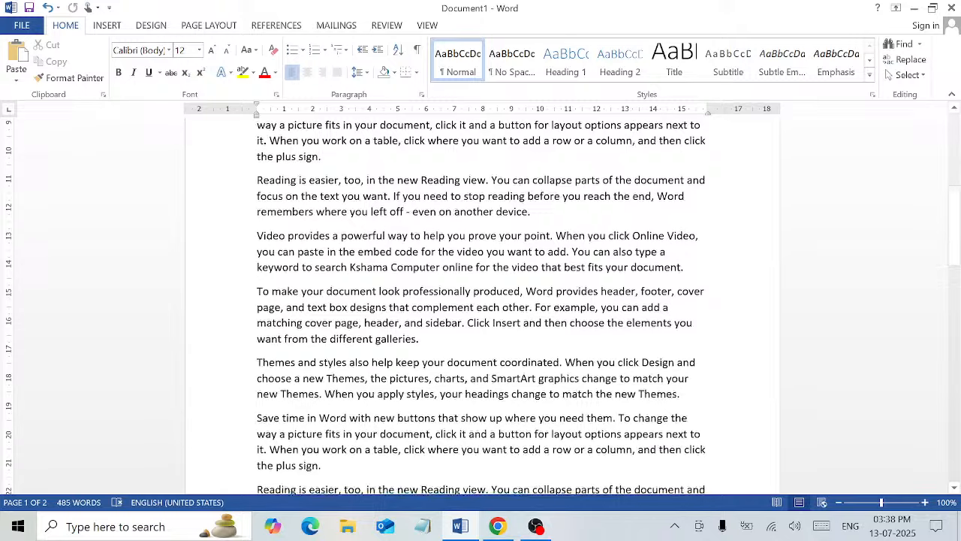
pyautogui.scroll(-6, 480, 300)
pyautogui.scroll(4, 480, 300)
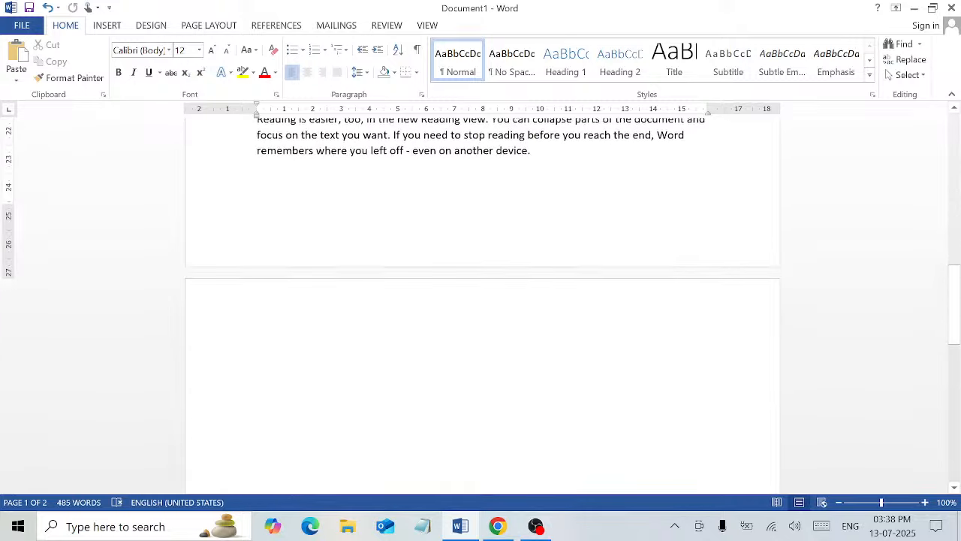
pyautogui.press('Delete')
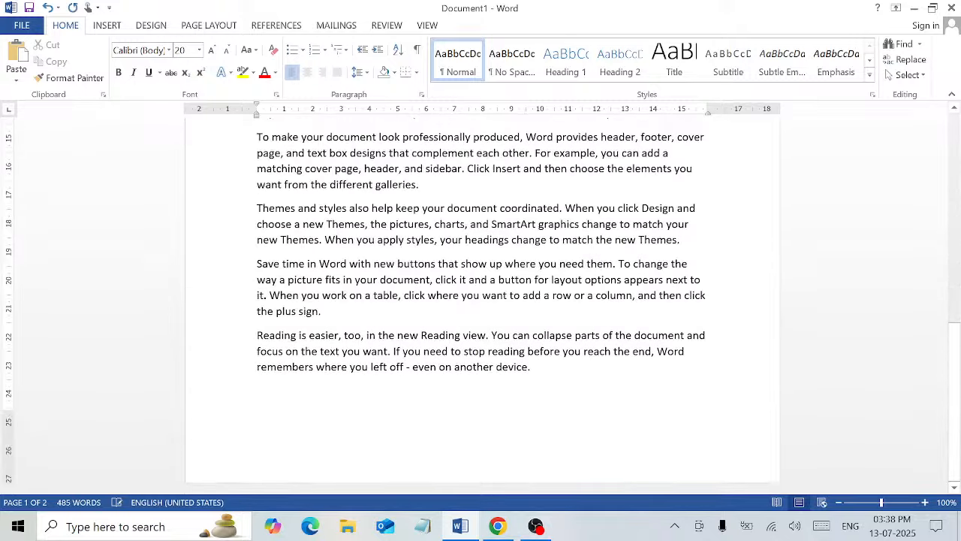
pyautogui.scroll(3, 564, 186)
pyautogui.scroll(2, 481, 301)
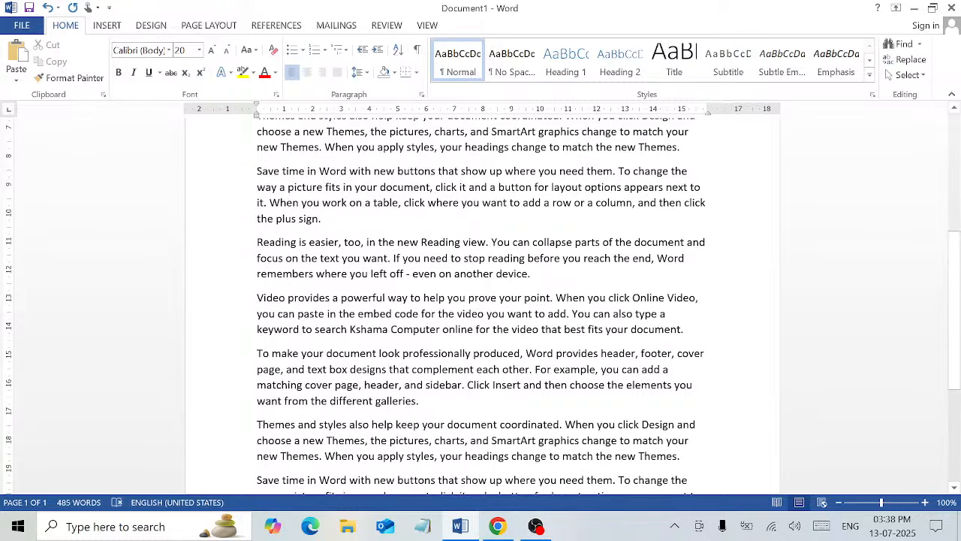
pyautogui.scroll(8, 481, 300)
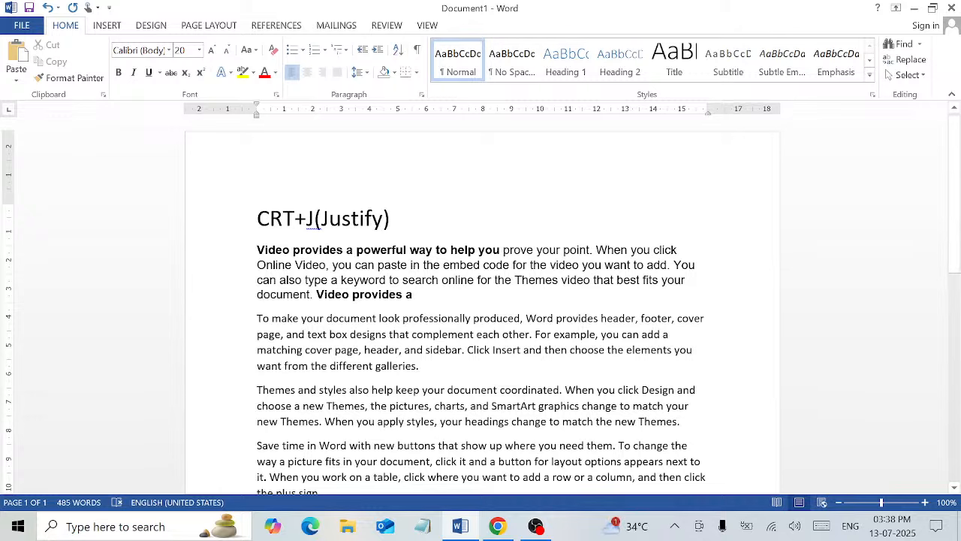
pyautogui.moveTo(257, 265)
pyautogui.mouseDown()
pyautogui.moveTo(259, 280)
pyautogui.moveTo(466, 265)
pyautogui.moveTo(257, 266)
pyautogui.mouseUp()
pyautogui.keyDown('shift'); pyautogui.click(395, 217); pyautogui.keyUp('shift')
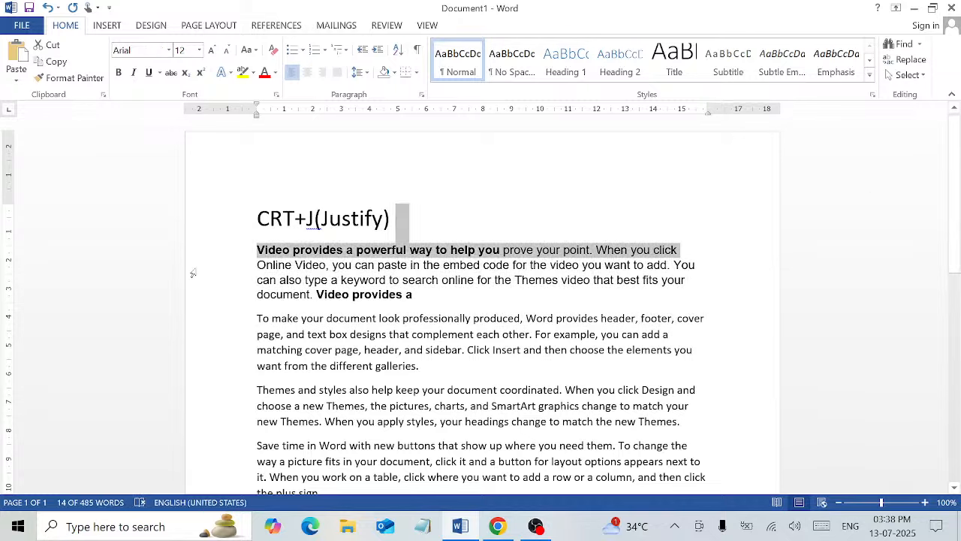
pyautogui.moveTo(699, 265); pyautogui.dragTo(711, 334)
pyautogui.click(706, 350)
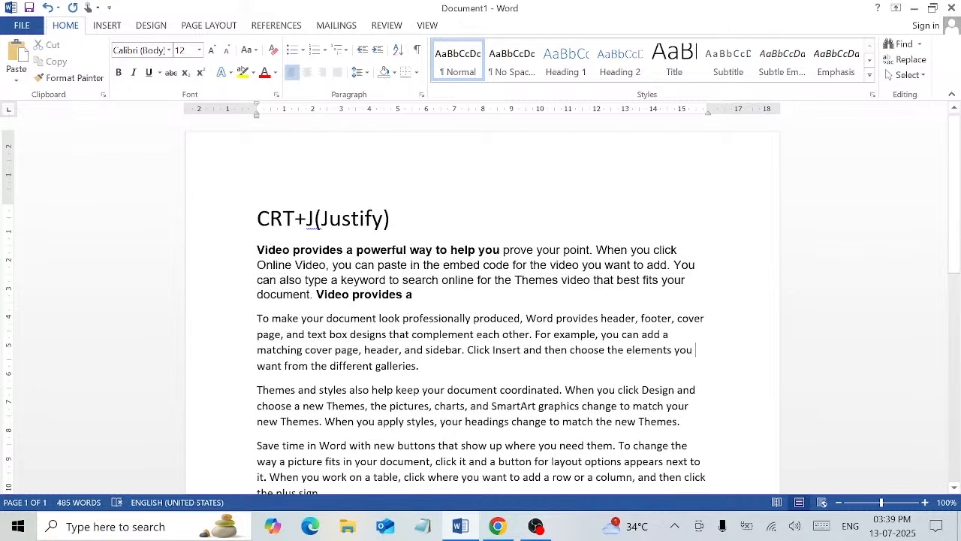
# Step: Justify all the body text below the first-line label
pyautogui.scroll(-2, 481, 305)
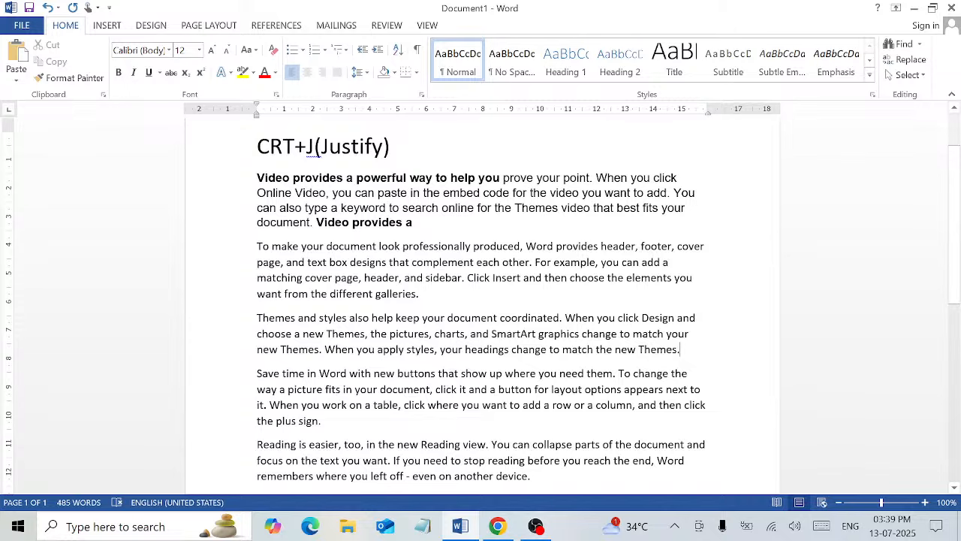
pyautogui.moveTo(256, 178); pyautogui.dragTo(682, 372)
pyautogui.scroll(7, 368, 204)
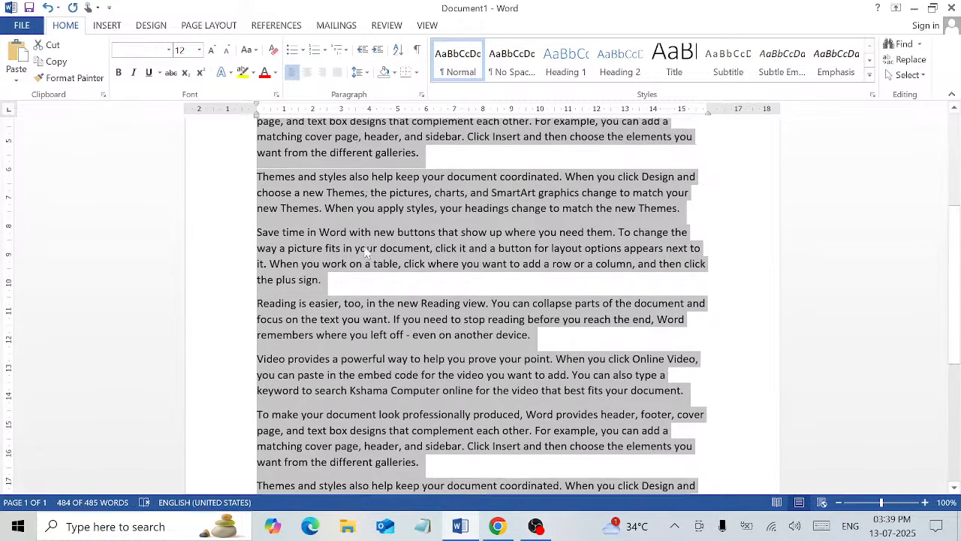
pyautogui.click(337, 74)
pyautogui.scroll(5, 612, 434)
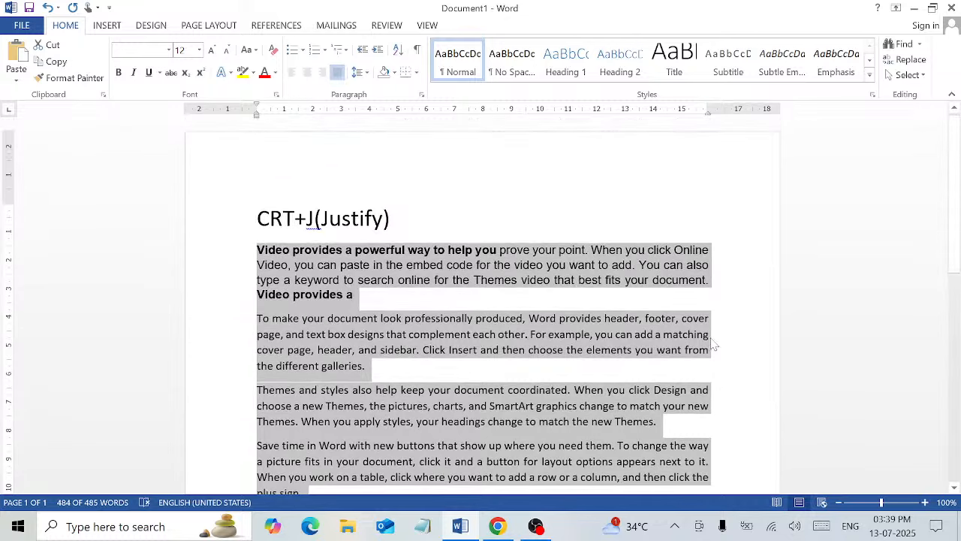
# Step: Look through the justified body text, switch it back to left alignment, and justify it again
pyautogui.scroll(-4, 713, 300)
pyautogui.scroll(-6, 713, 301)
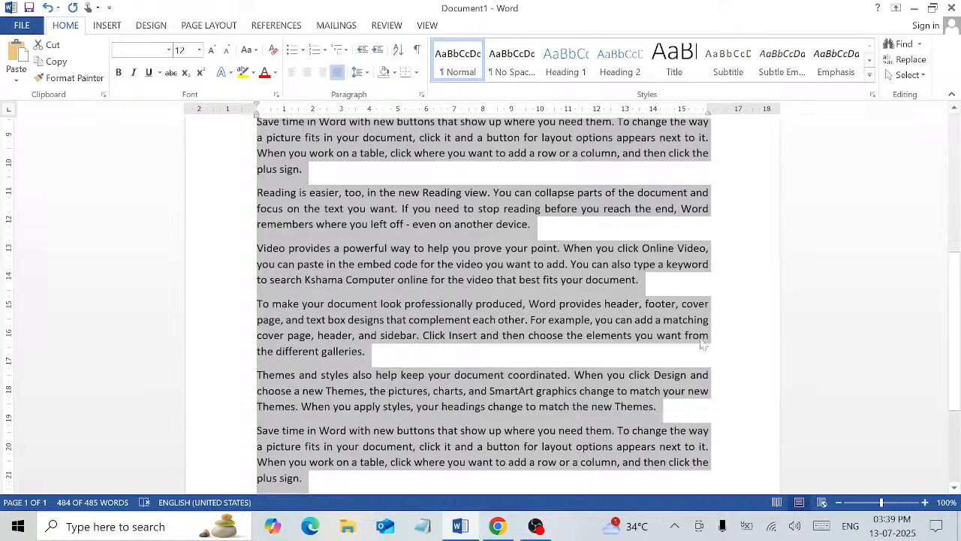
pyautogui.scroll(-2, 733, 396)
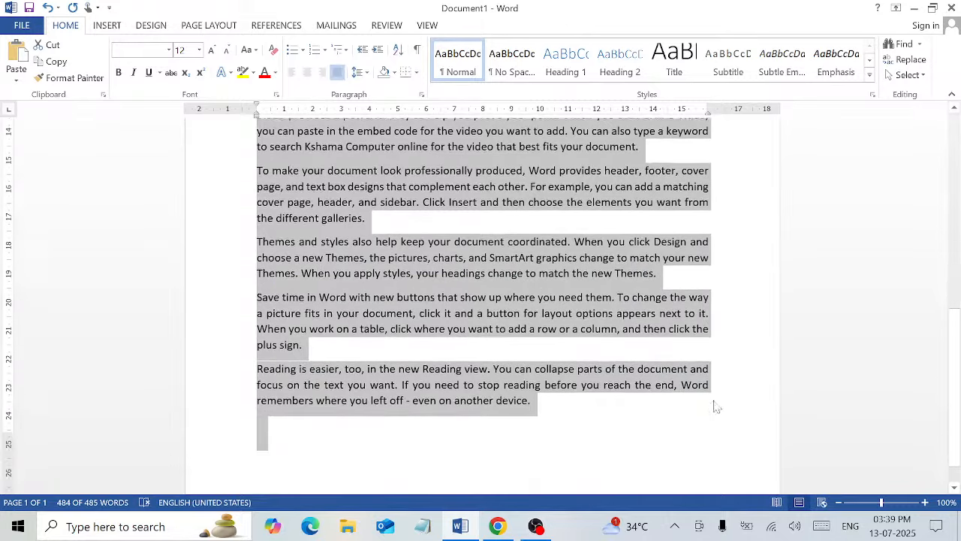
pyautogui.scroll(15, 747, 392)
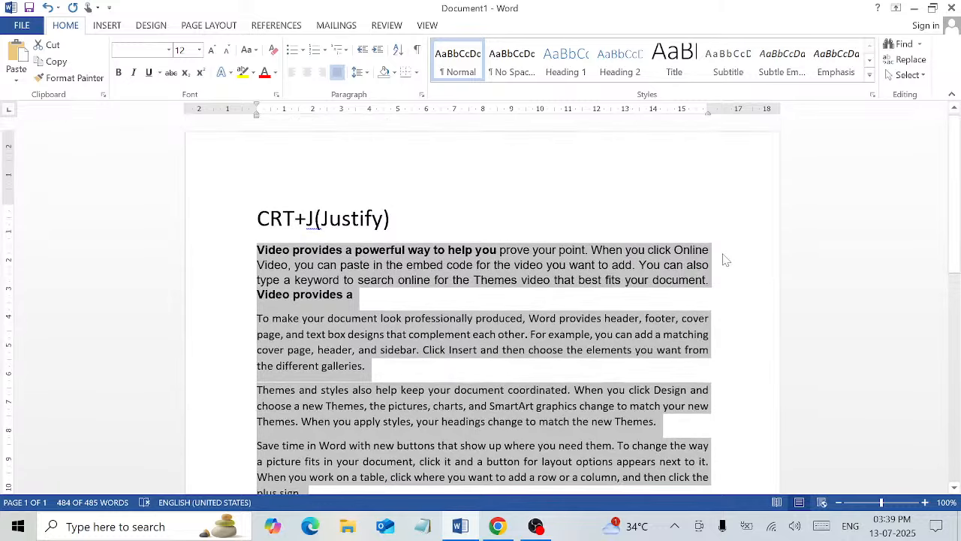
pyautogui.hotkey('ctrl', 'l')
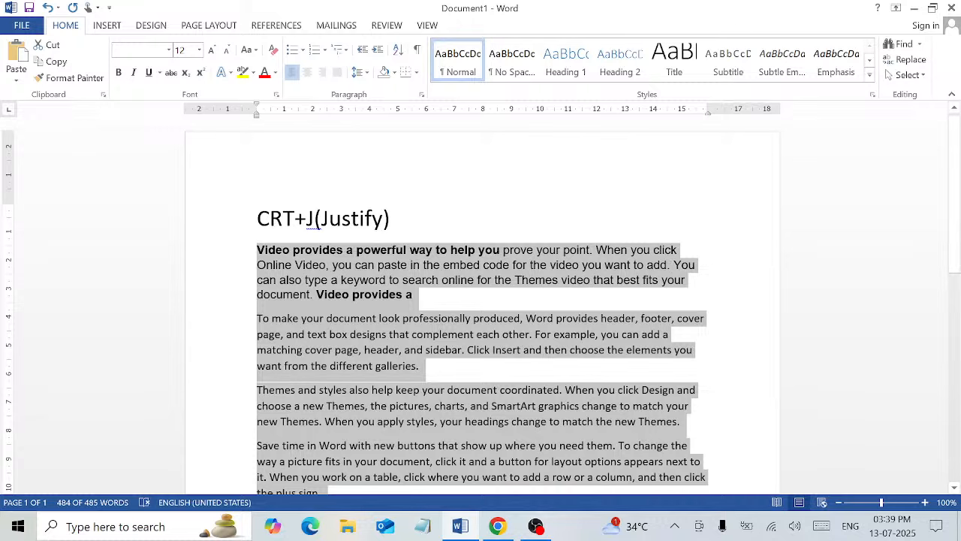
pyautogui.hotkey('ctrl', 'j')
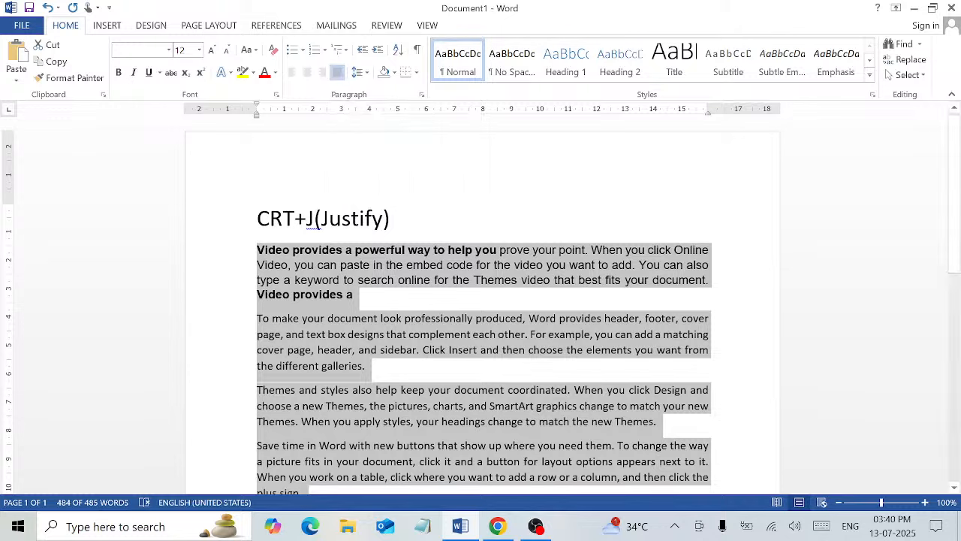
# Step: Change the first-line label to CRT+K(Hyperlink)
pyautogui.click(314, 219)
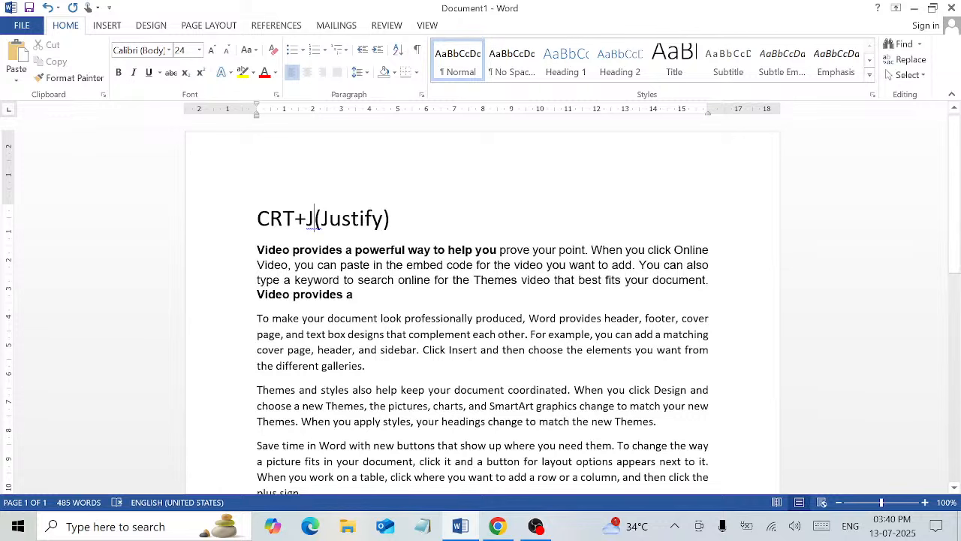
pyautogui.press('BackSpace')
pyautogui.write('K')
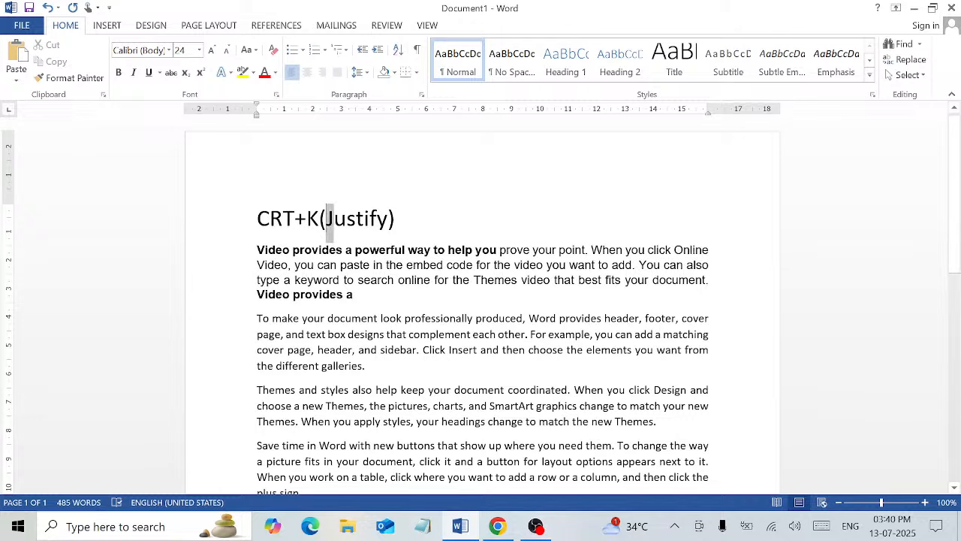
pyautogui.moveTo(328, 219); pyautogui.dragTo(389, 224)
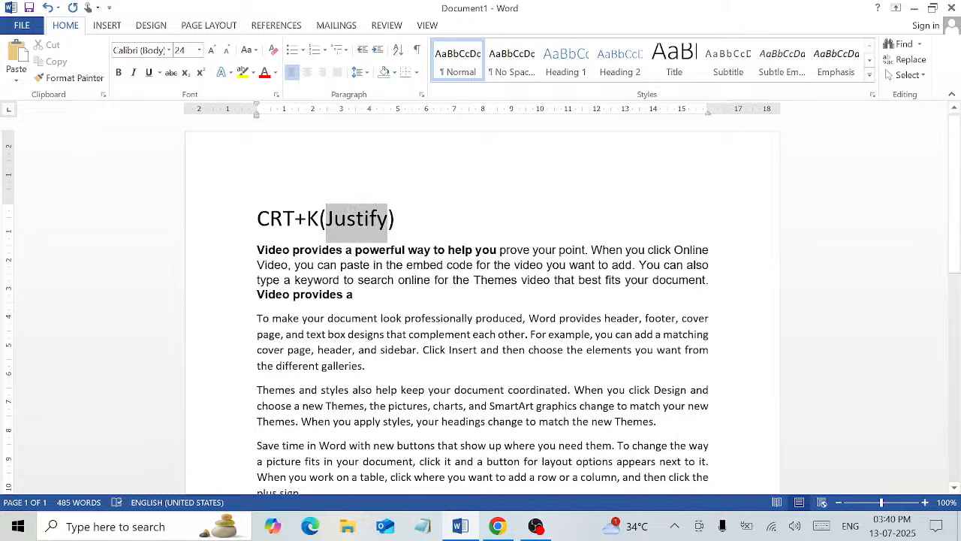
pyautogui.write('Hyperli')
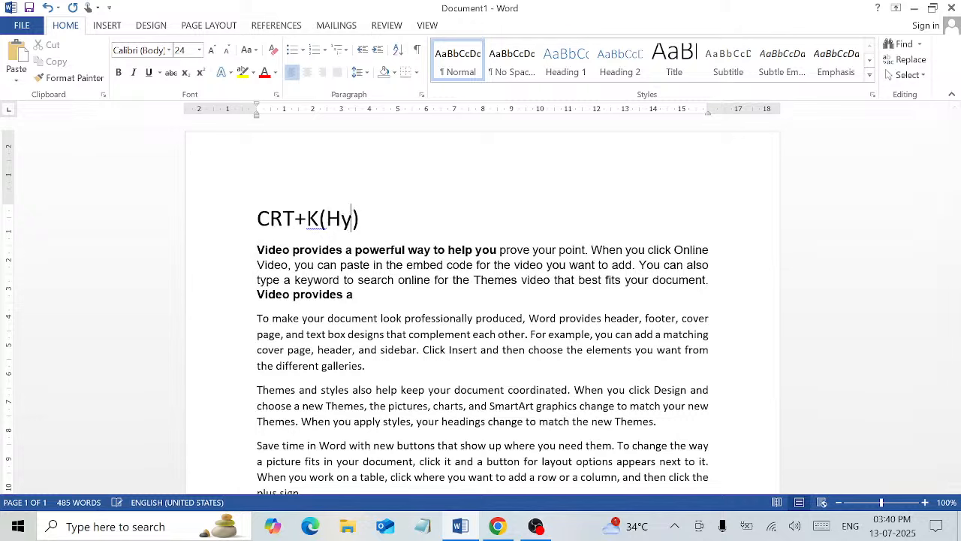
pyautogui.write('nk')
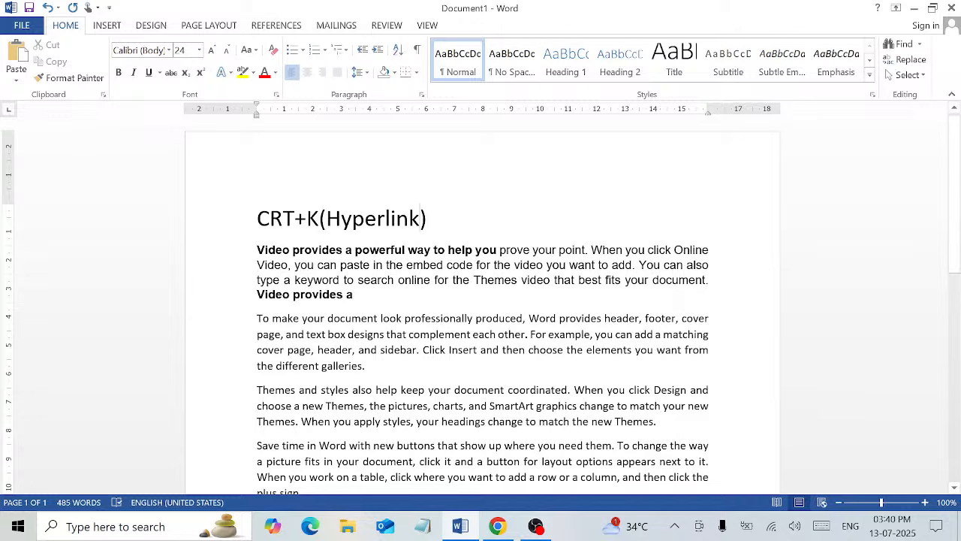
pyautogui.click(433, 219)
pyautogui.press('BackSpace')
# Step: Add a blank line after the first body paragraph and hyperlink its closing bold words "Video provides a" to the Presentation2 file
pyautogui.click(257, 250)
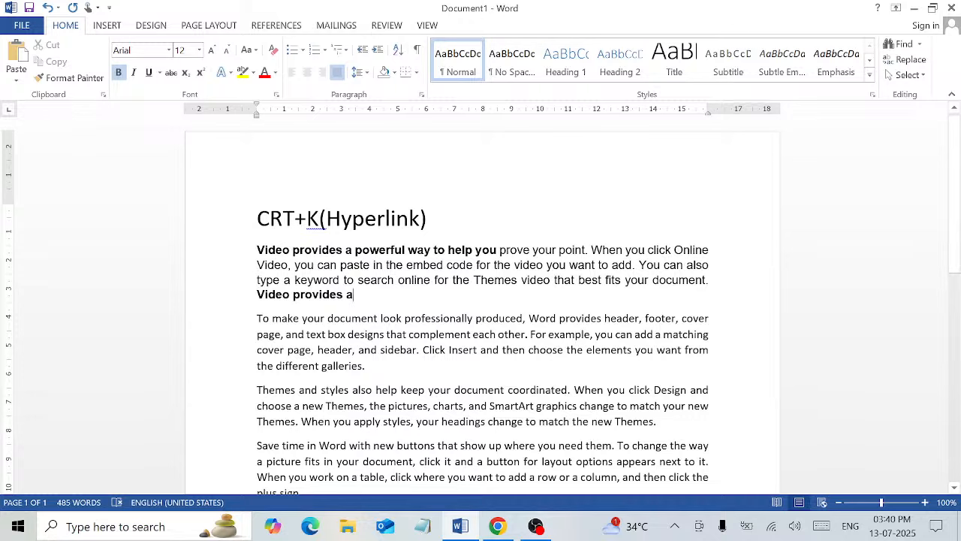
pyautogui.press('Return')
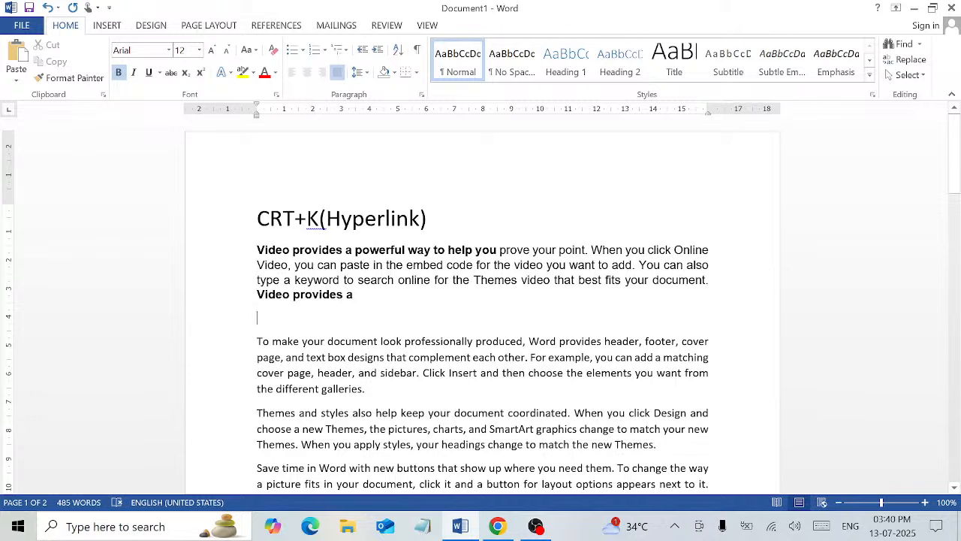
pyautogui.moveTo(257, 281); pyautogui.dragTo(353, 294)
pyautogui.click(271, 318)
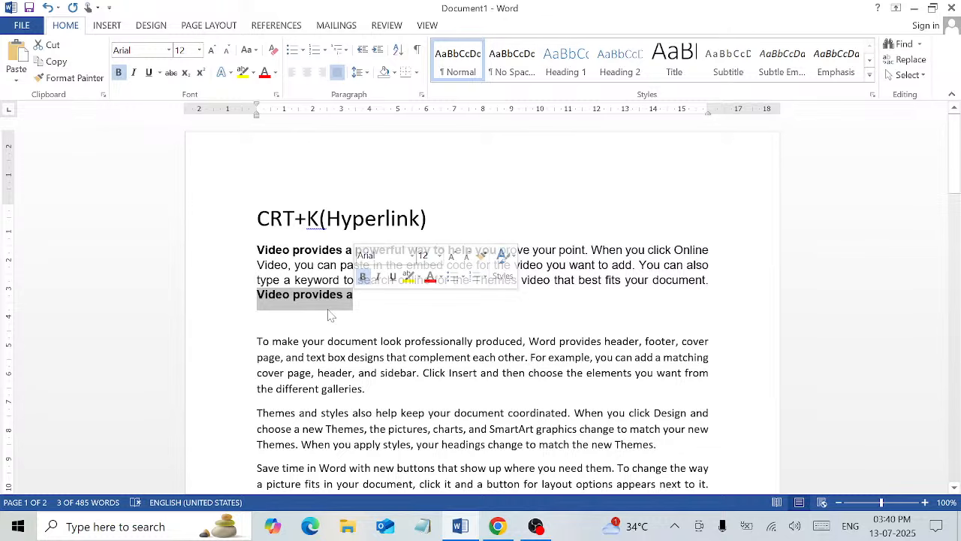
pyautogui.hotkey('ctrl', 'k')
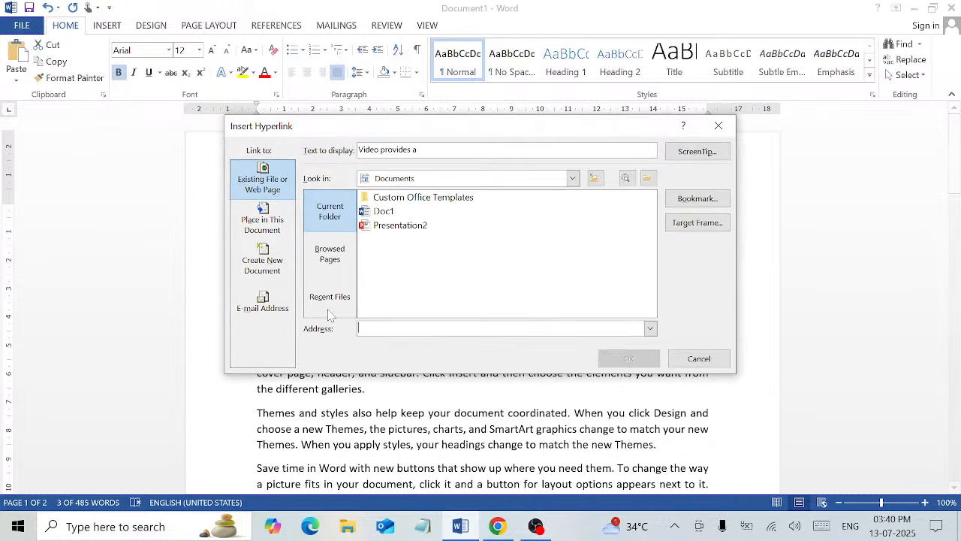
pyautogui.click(408, 228)
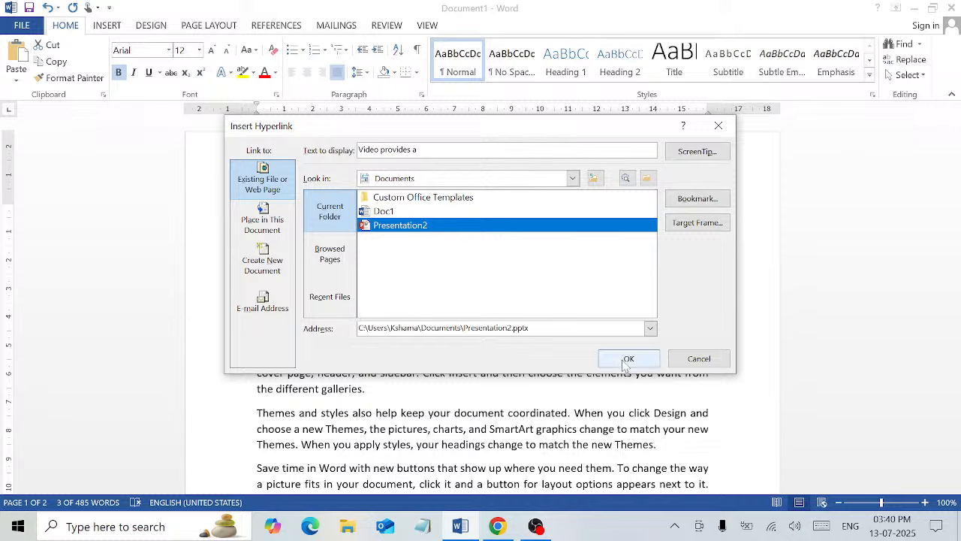
pyautogui.click(627, 360)
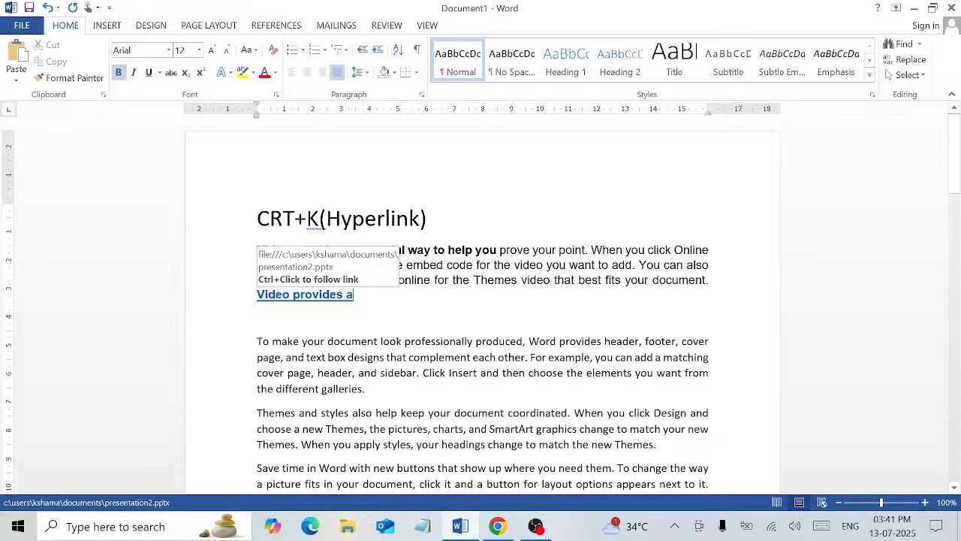
# Step: Follow the "Video provides a" hyperlink to open Presentation2 in PowerPoint, and close the presentation to return to the Word document
pyautogui.keyDown('ctrl'); pyautogui.click(290, 295); pyautogui.keyUp('ctrl')
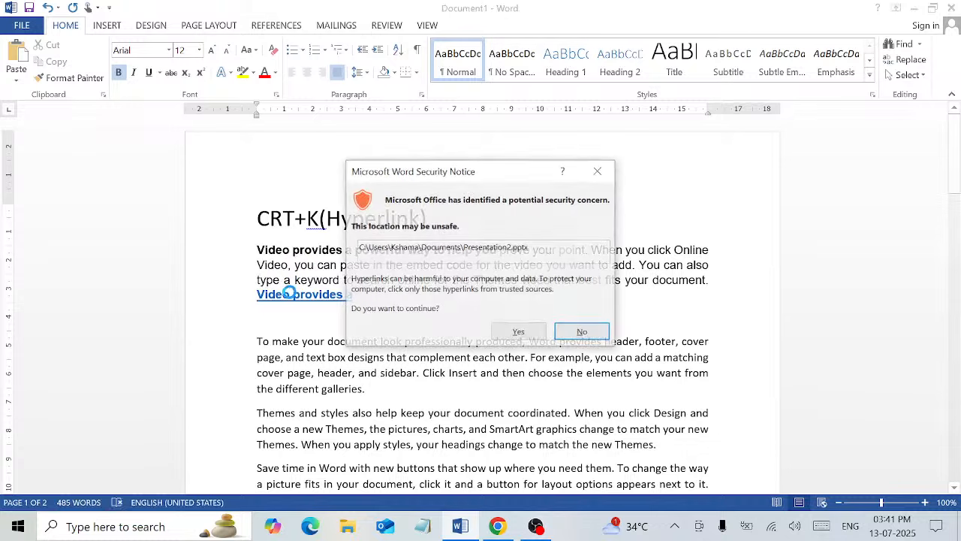
pyautogui.click(518, 331)
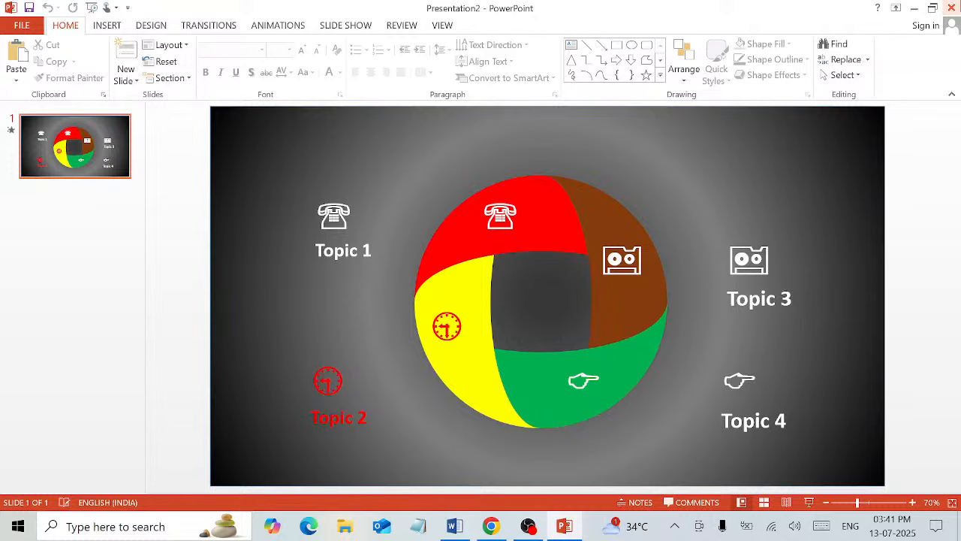
pyautogui.click(951, 7)
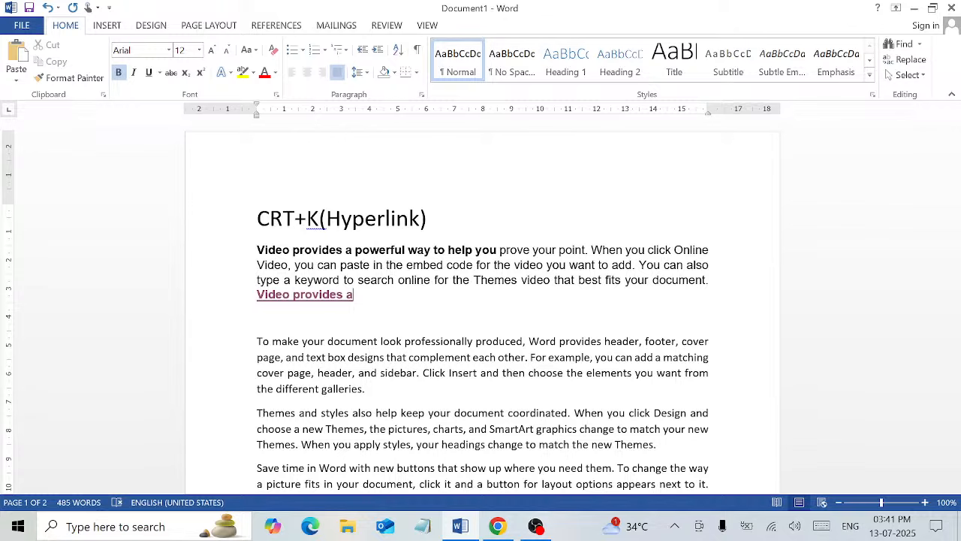
# Step: With the cursor on the blank line below the linked text, bring up the Insert Hyperlink dialog and dismiss it without adding a link
pyautogui.press('Return')
pyautogui.press('Delete')
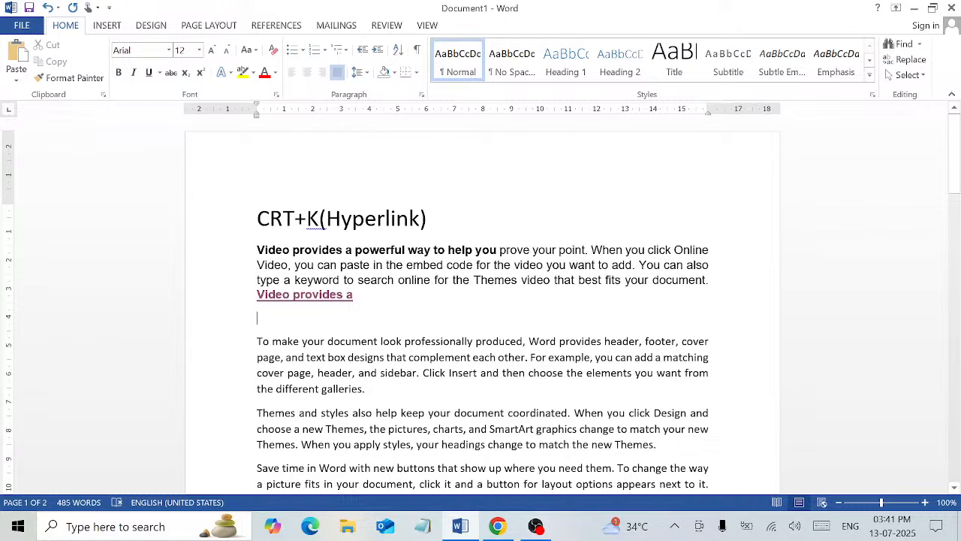
pyautogui.click(106, 25)
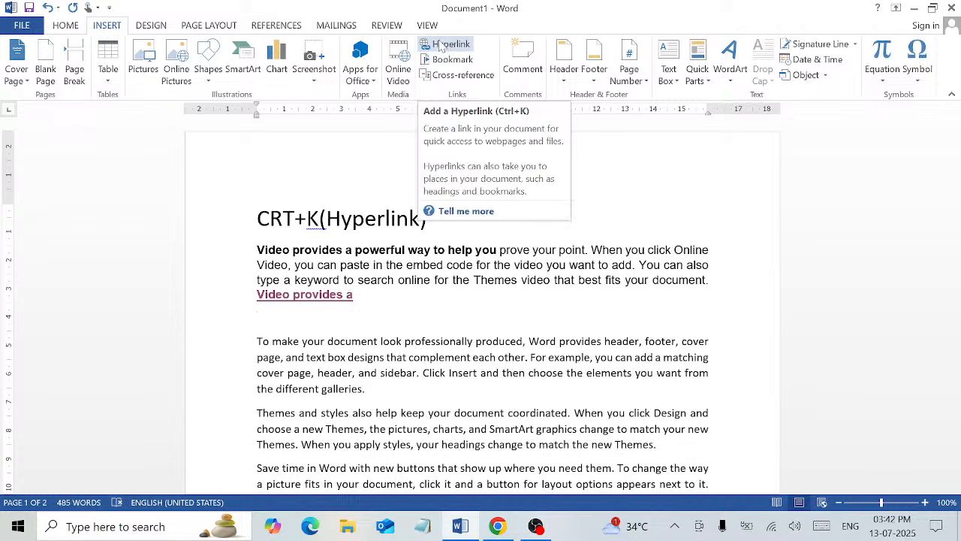
pyautogui.click(443, 44)
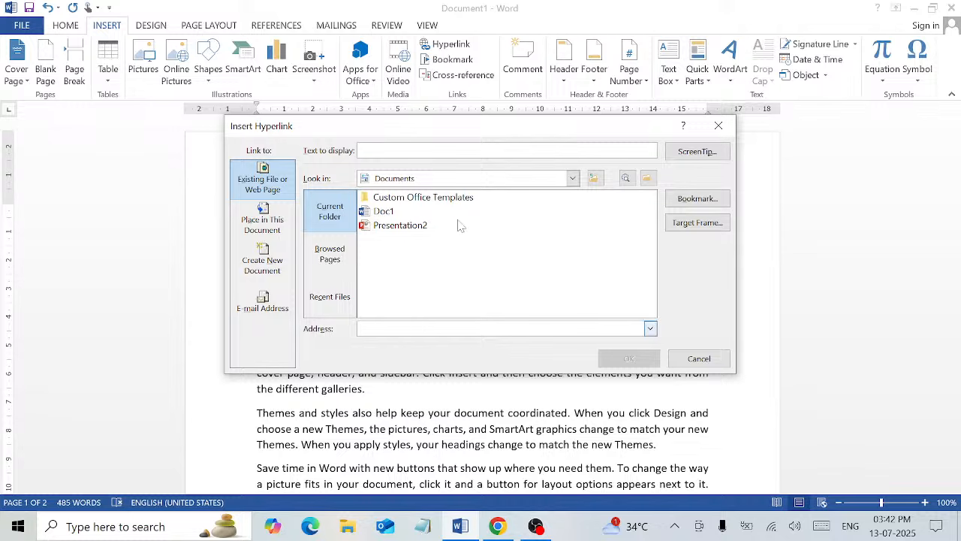
pyautogui.click(691, 365)
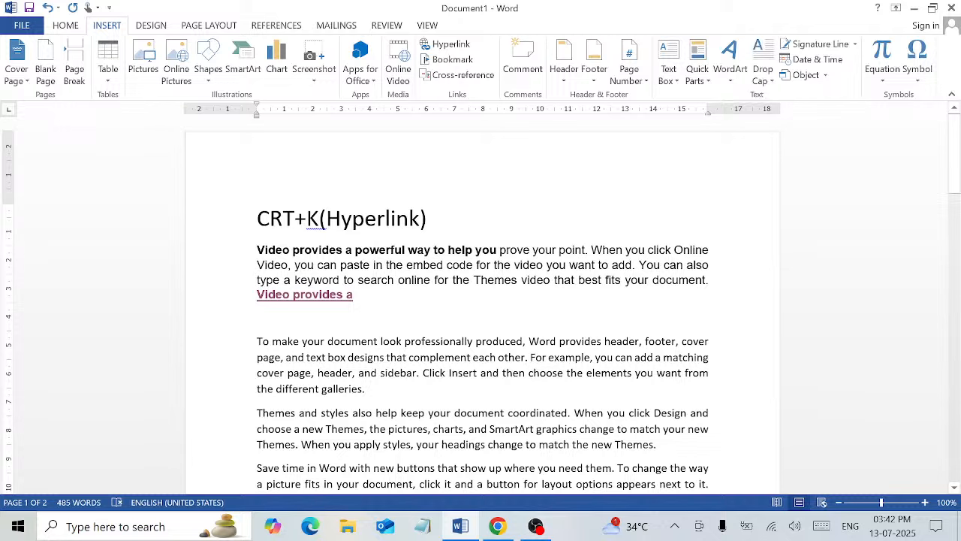
# Step: Change the first-line label to CRT+L(Left)
pyautogui.press('BackSpace')
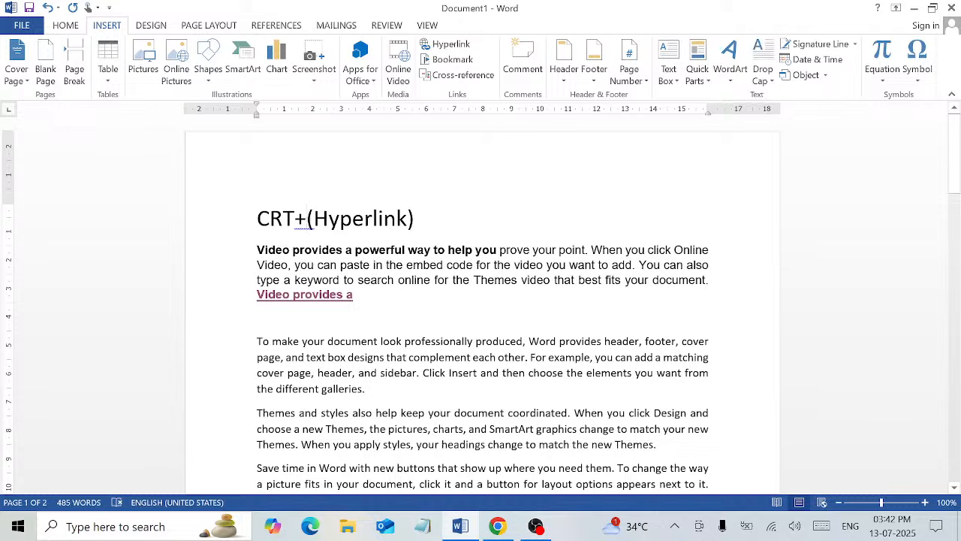
pyautogui.write('L')
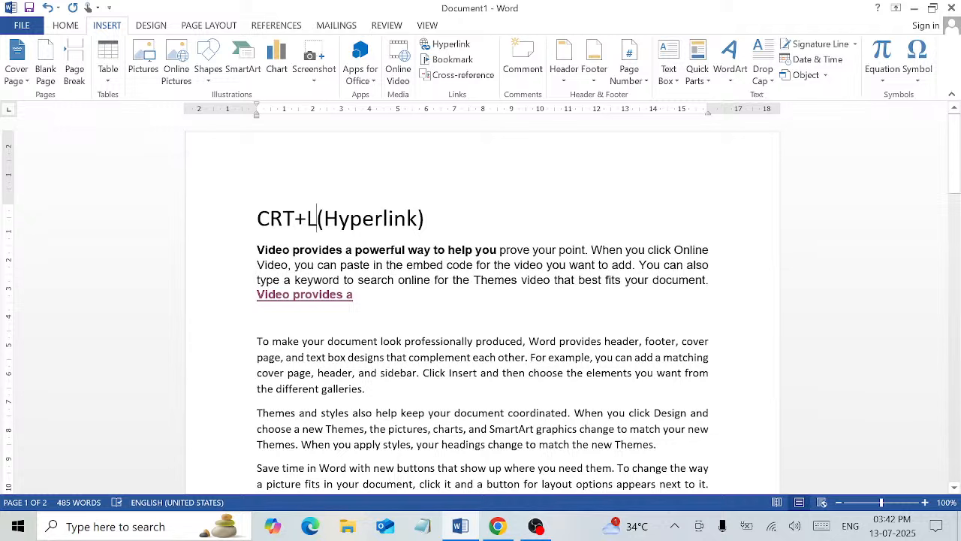
pyautogui.press('Right')
pyautogui.hotkey('shift', 'Right')
pyautogui.hotkey('shift', 'Right')
pyautogui.hotkey('shift', 'Right')
pyautogui.hotkey('shift', 'Right')
pyautogui.hotkey('shift', 'Right')
pyautogui.hotkey('shift', 'Right')
pyautogui.moveTo(385, 223); pyautogui.dragTo(417, 223)
pyautogui.write('Left')
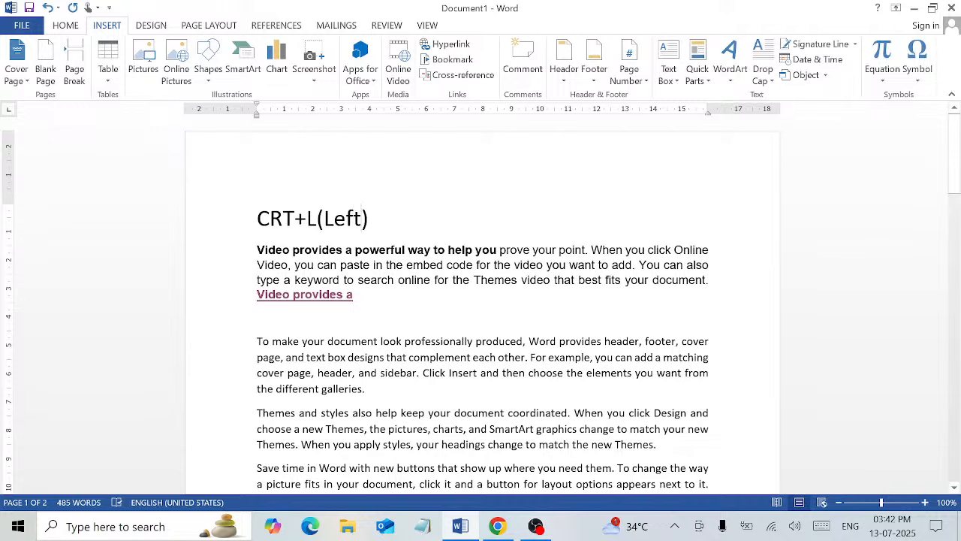
# Step: Right-align the CRT+L(Left) label on the first line
pyautogui.click(428, 310)
pyautogui.scroll(-2, 400, 318)
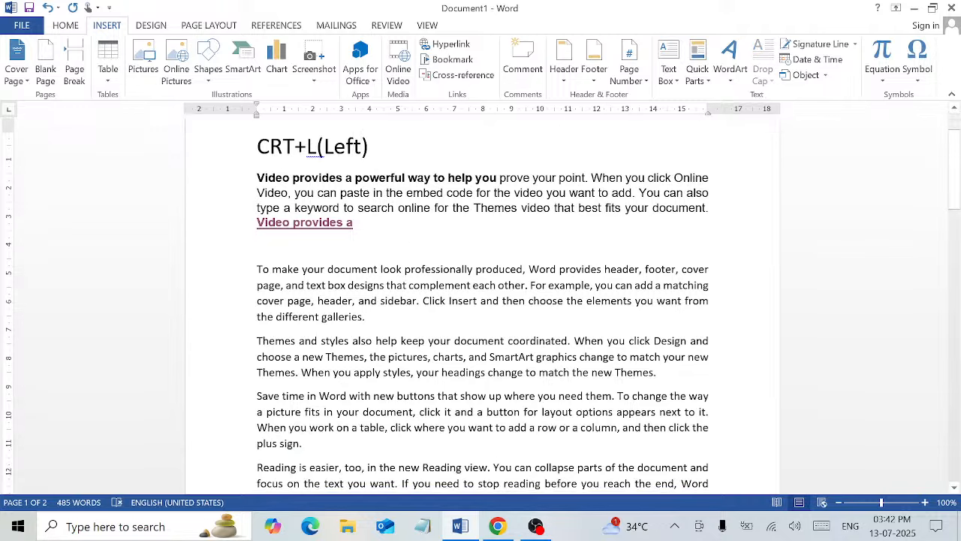
pyautogui.scroll(2, 428, 300)
pyautogui.click(375, 218)
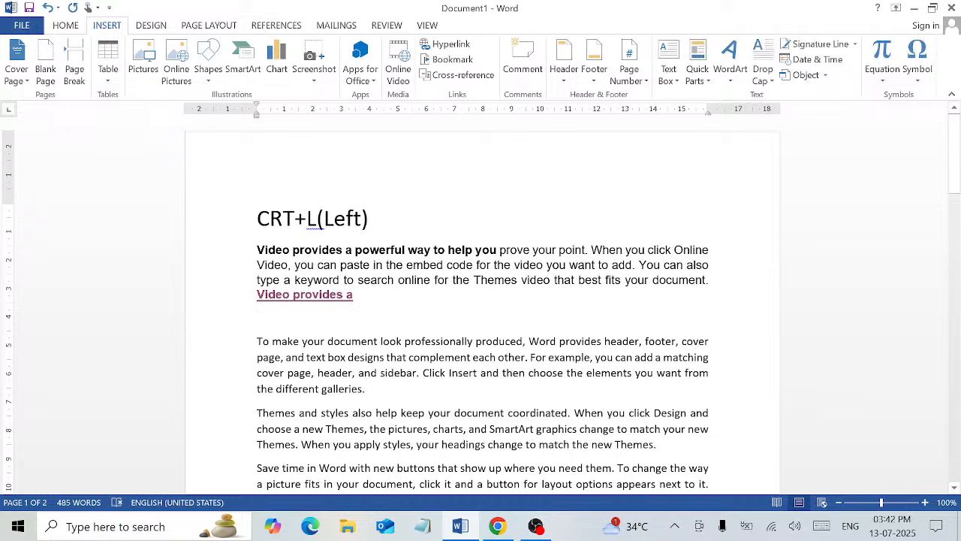
pyautogui.hotkey('ctrl', 'r')
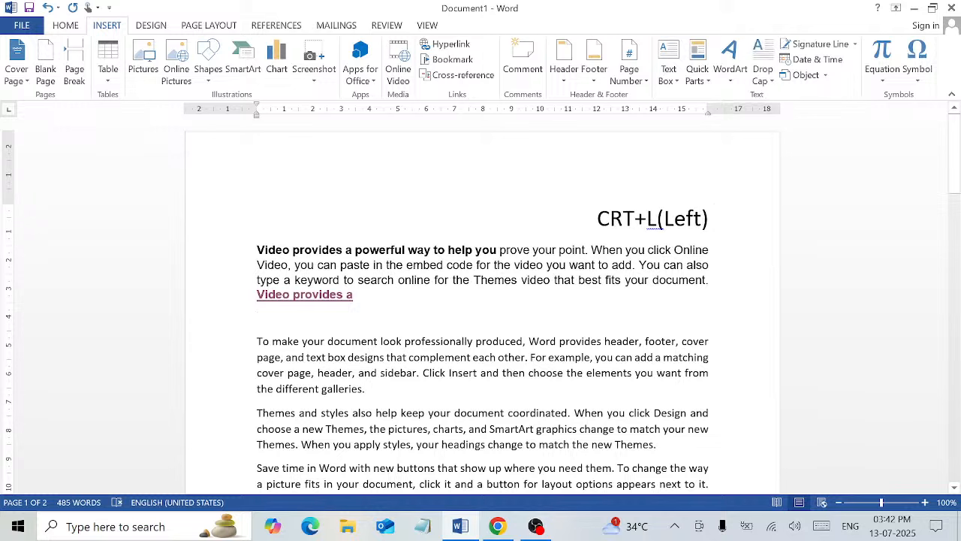
# Step: Align the CRT+L(Left) label to the left and place the cursor at the end of its line
pyautogui.click(665, 218)
pyautogui.click(66, 27)
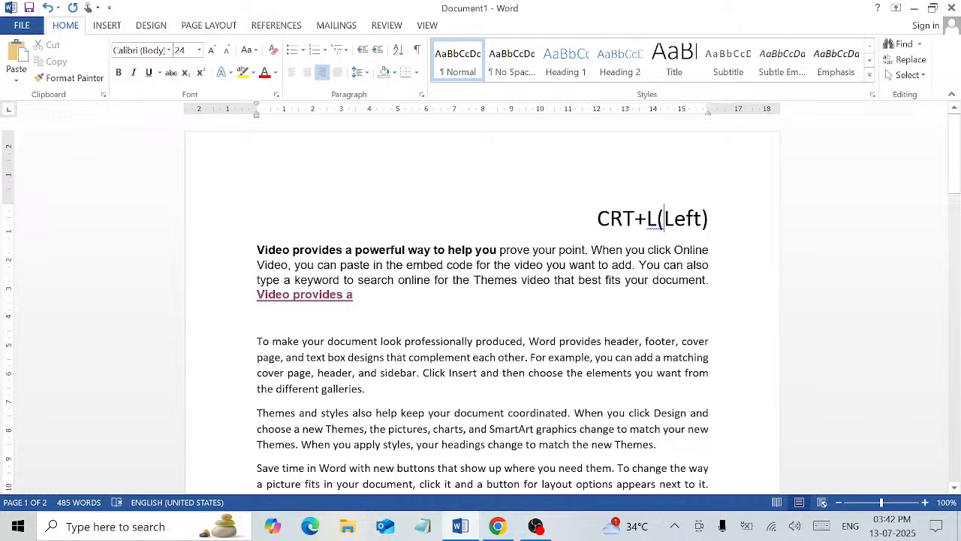
pyautogui.hotkey('ctrl', 'l')
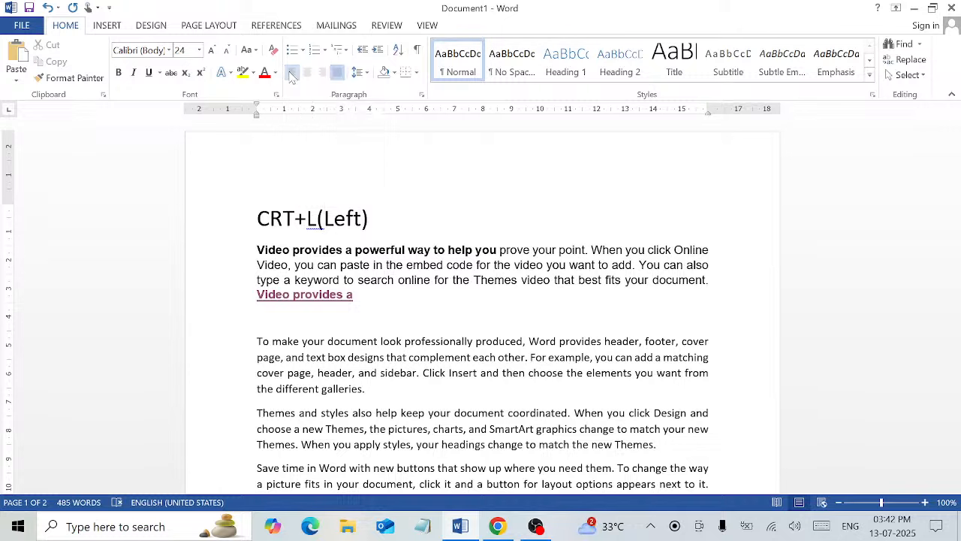
pyautogui.press('End')
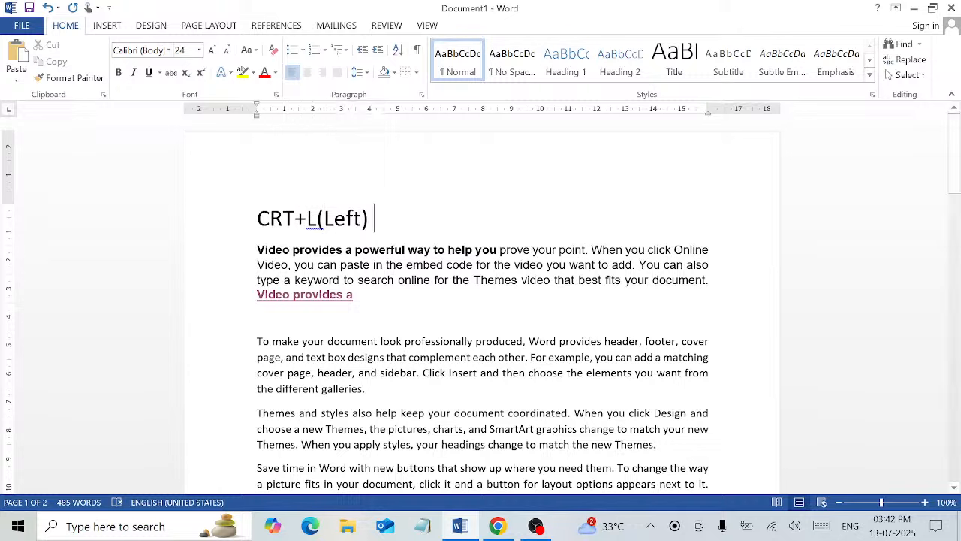